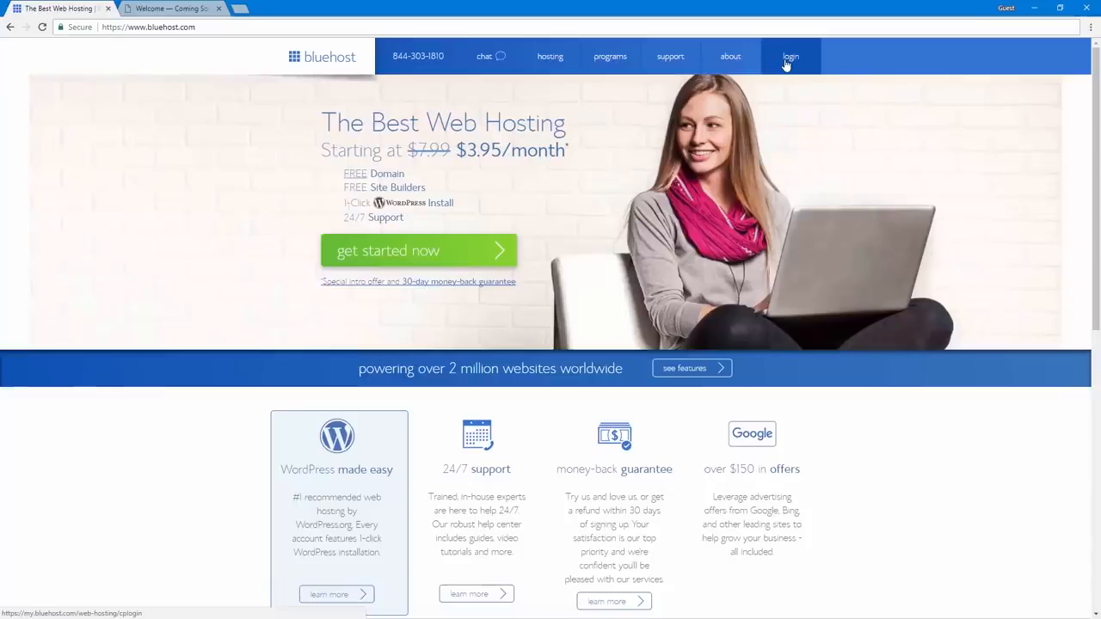
# Log in to Bluehost and open the WordPress dashboard of the Welcome site from My Sites
pyautogui.click(785, 65)
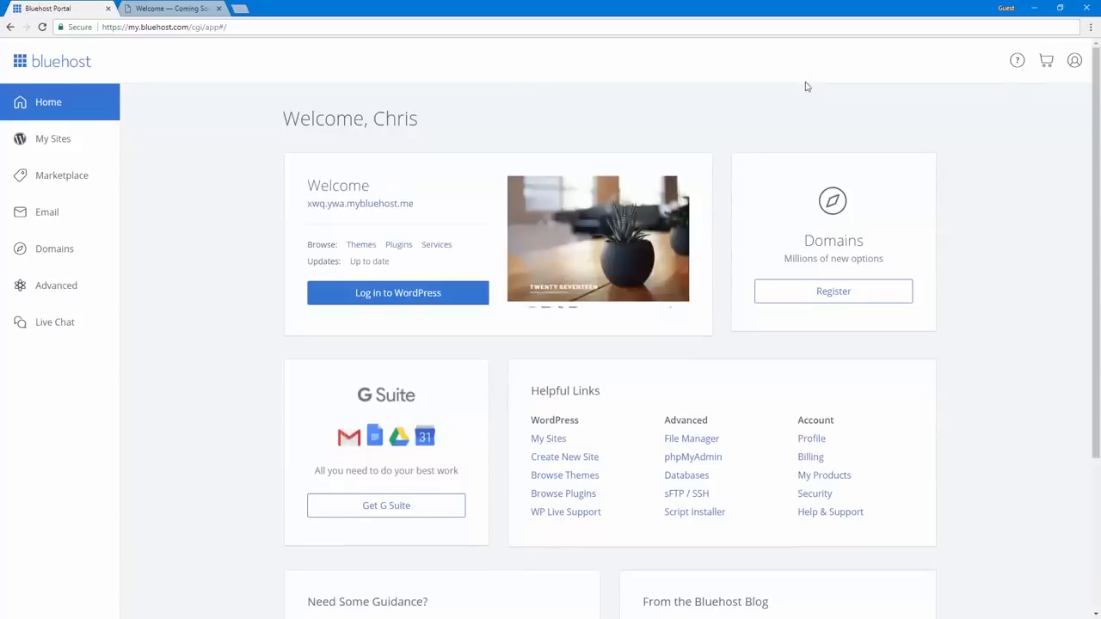
pyautogui.click(55, 143)
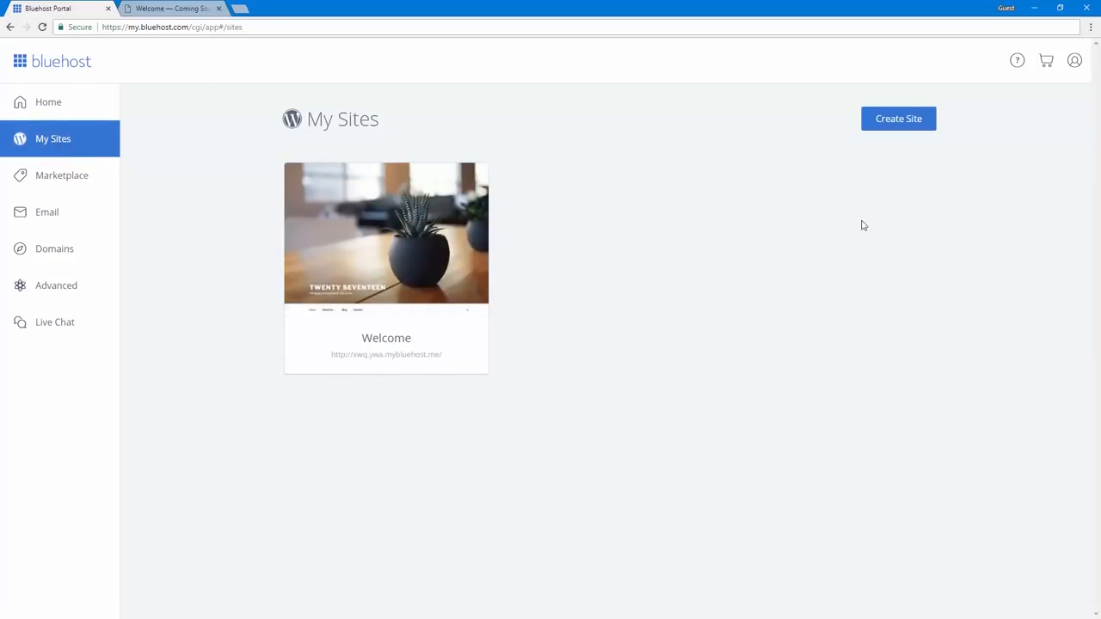
pyautogui.moveTo(486, 274)
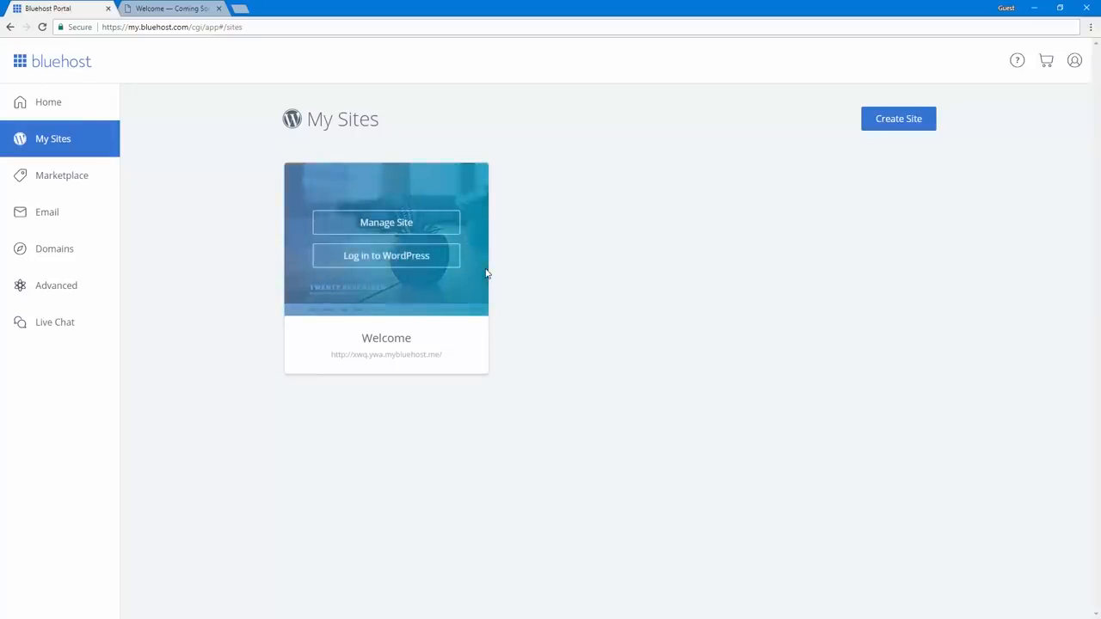
pyautogui.click(339, 258)
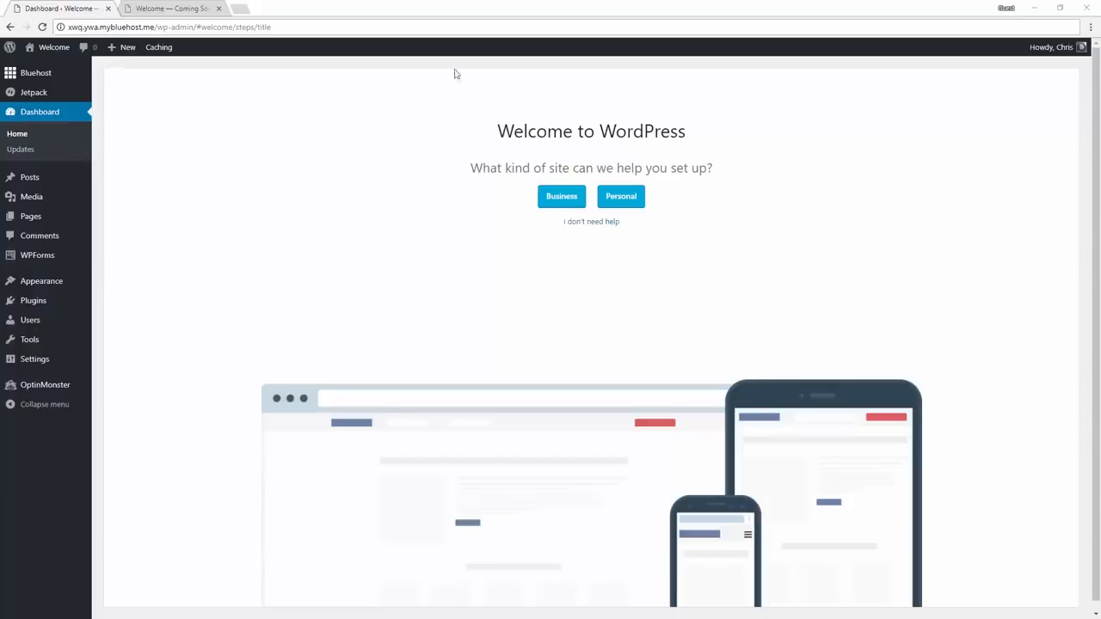
# Choose a personal site setup and submit the title "Miles Photography" with the description "Capture it all."
pyautogui.click(506, 169)
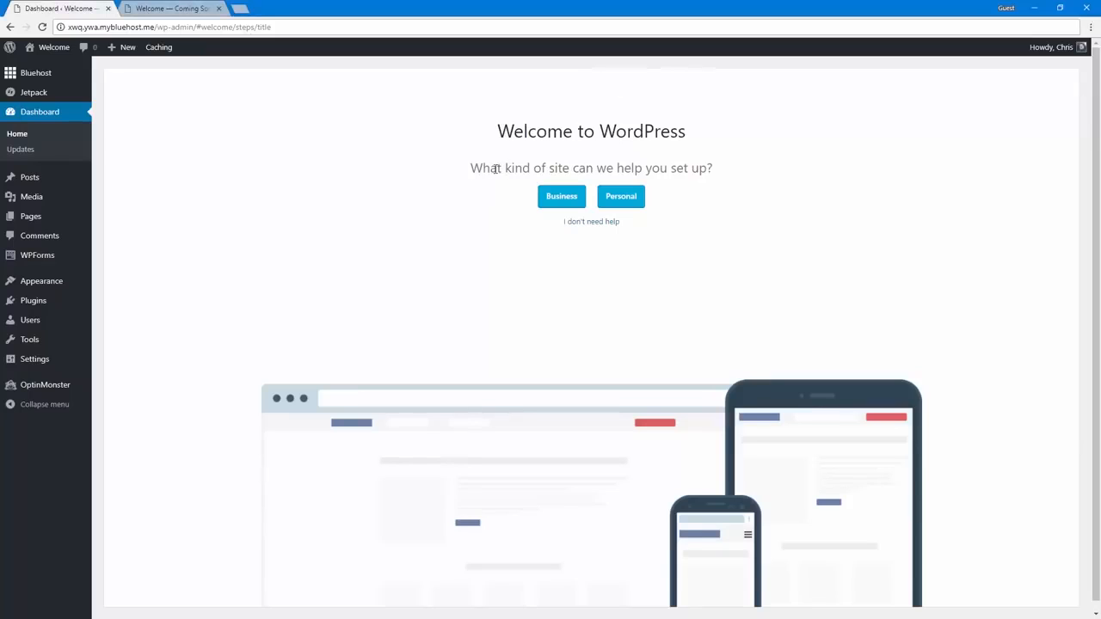
pyautogui.click(625, 198)
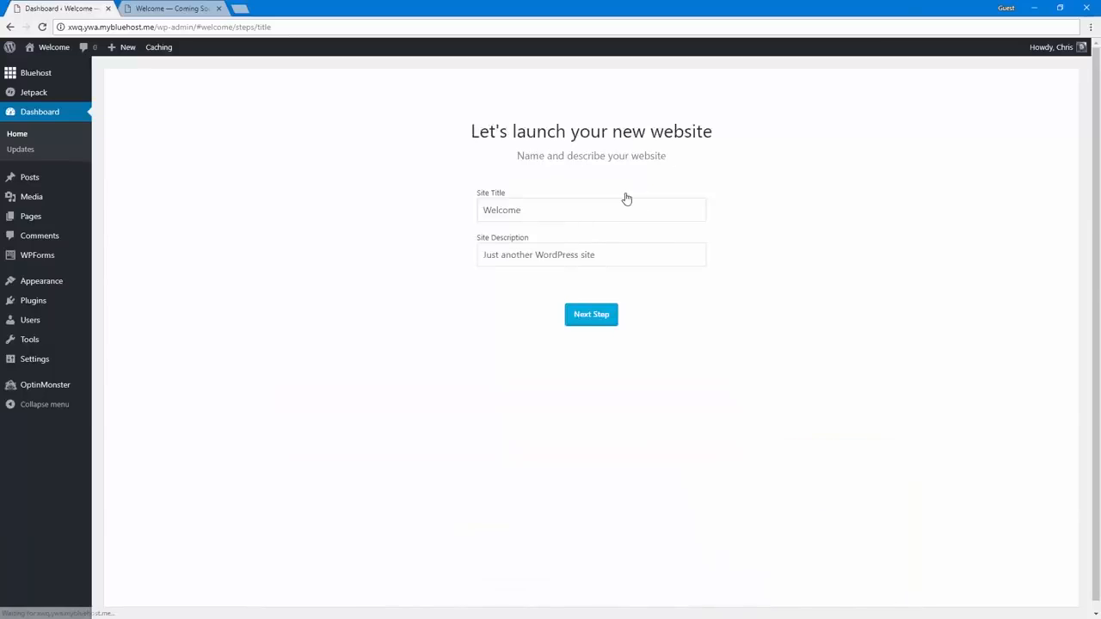
pyautogui.doubleClick(508, 212)
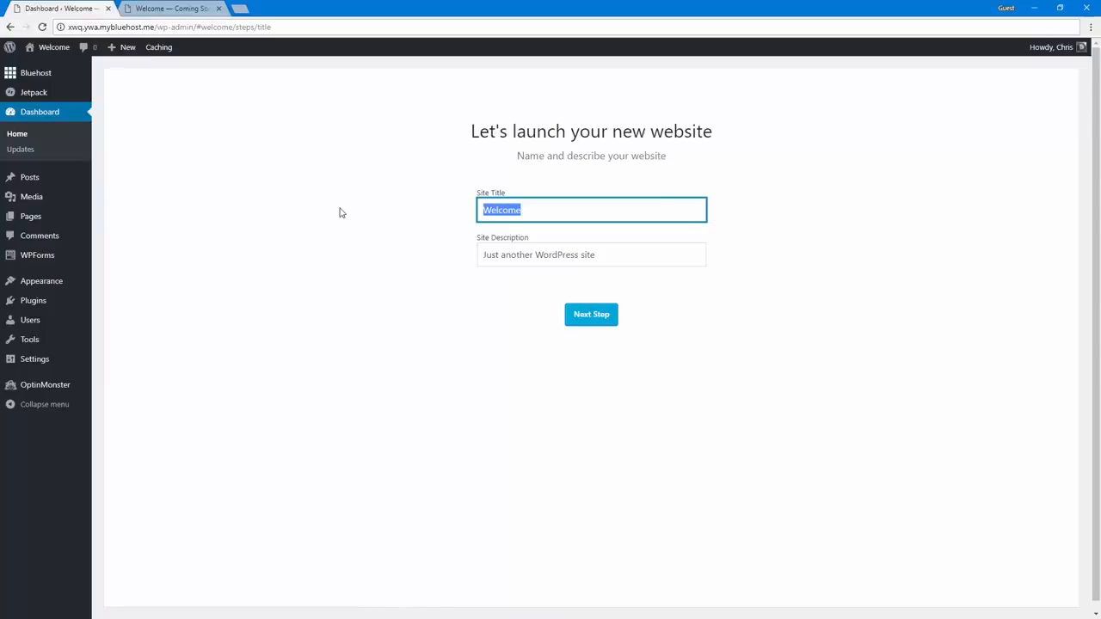
pyautogui.write('Miles Photography')
pyautogui.press('Tab')
pyautogui.press('BackSpace')
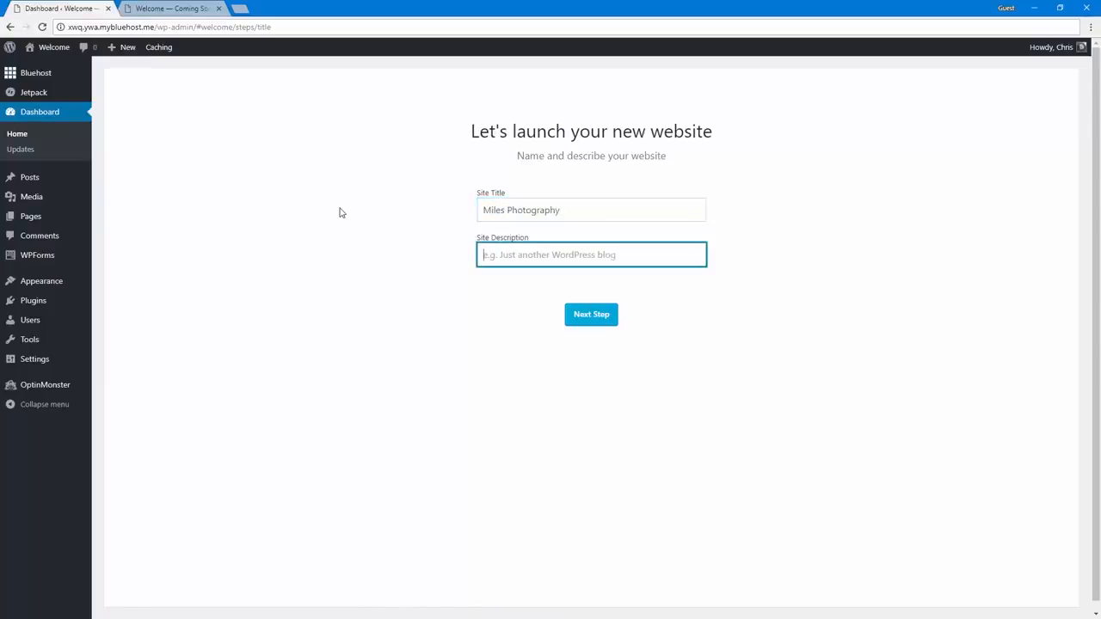
pyautogui.write('Capture it all.')
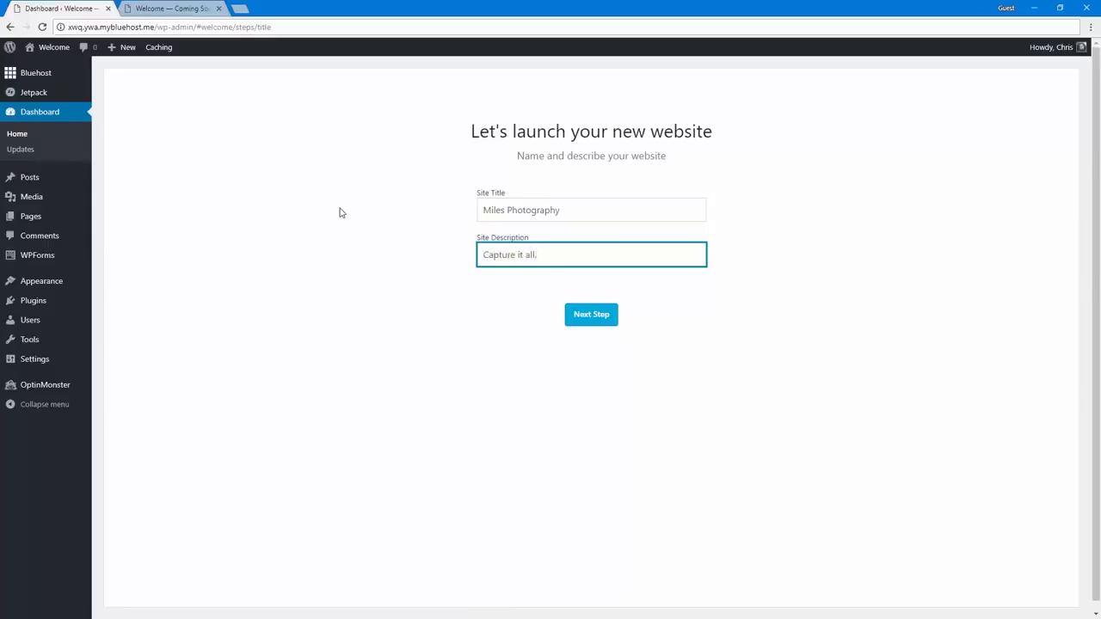
pyautogui.click(340, 213)
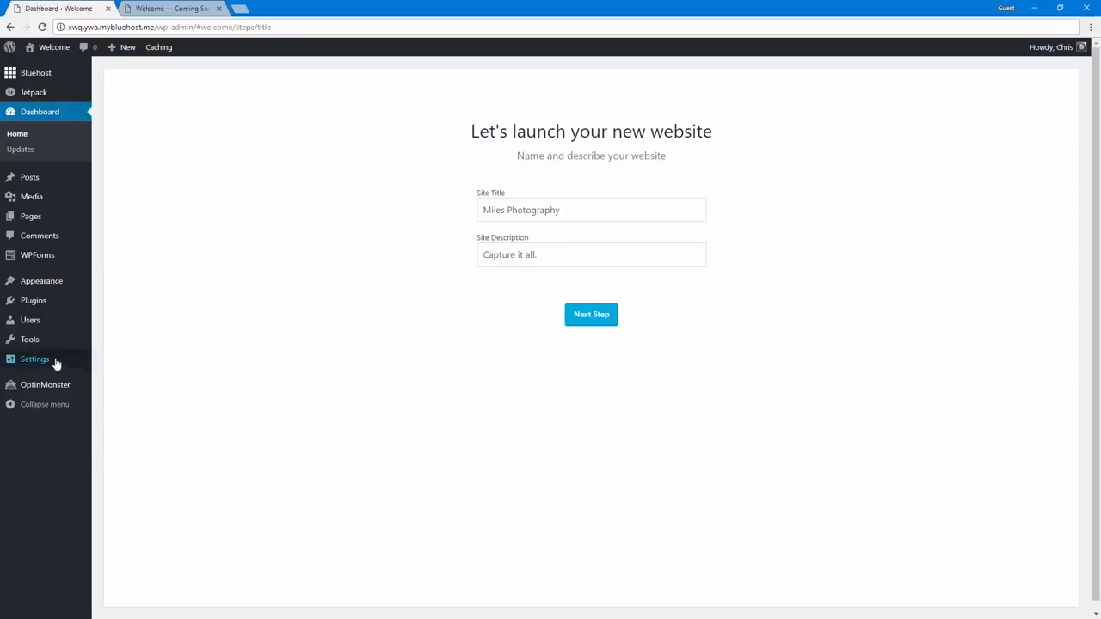
pyautogui.moveTo(53, 363)
pyautogui.click(582, 315)
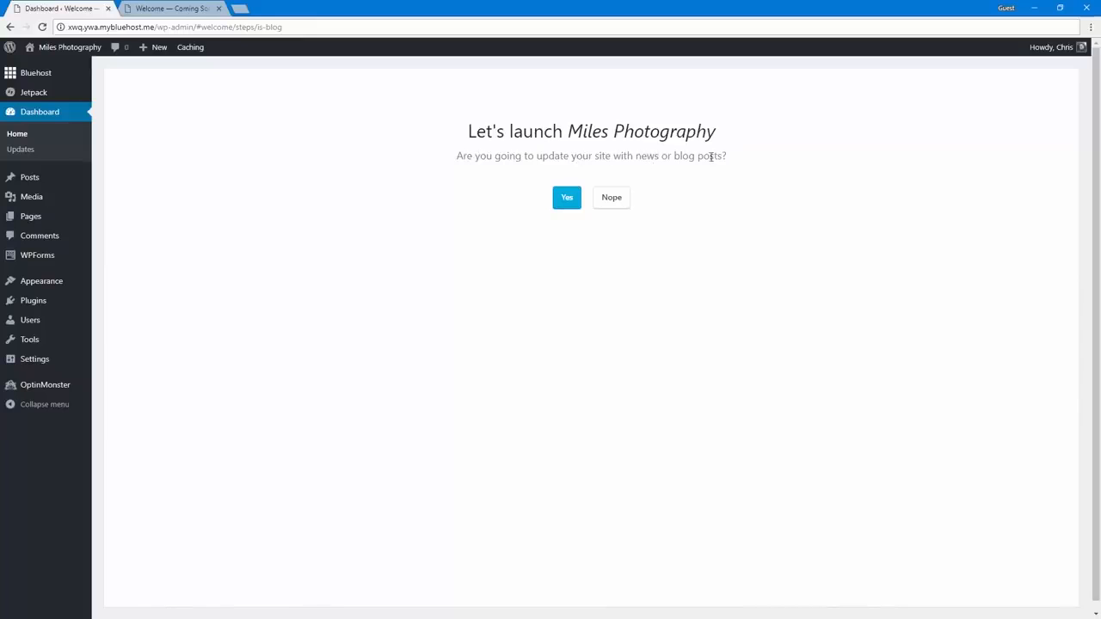
# Set the site up for news or blog posts, with a static welcome homepage and a starter Contact Us page
pyautogui.click(564, 197)
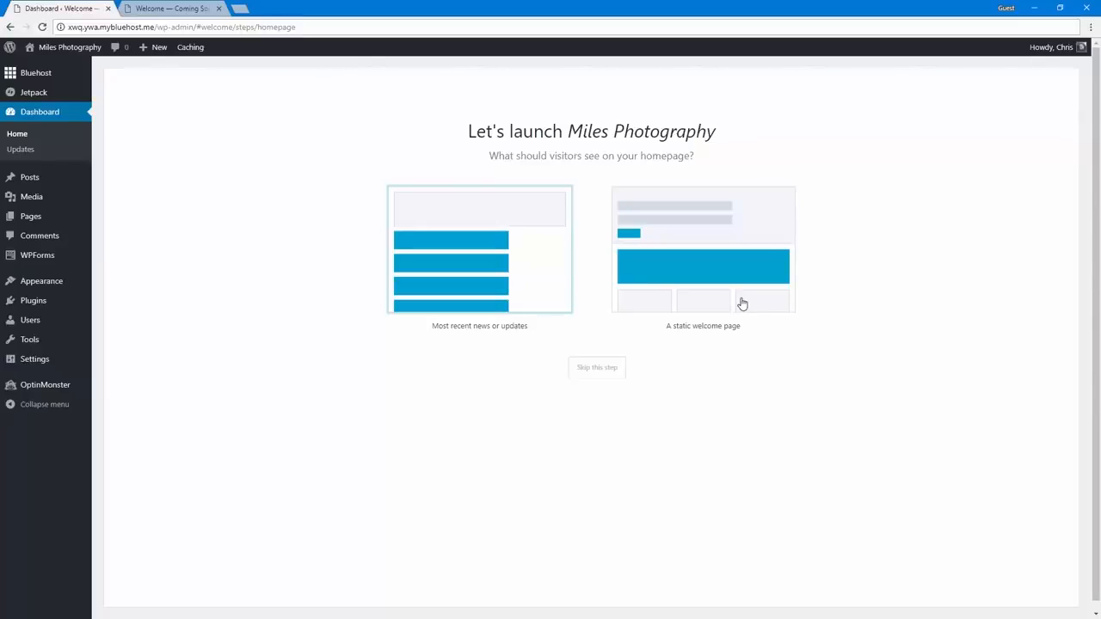
pyautogui.click(719, 287)
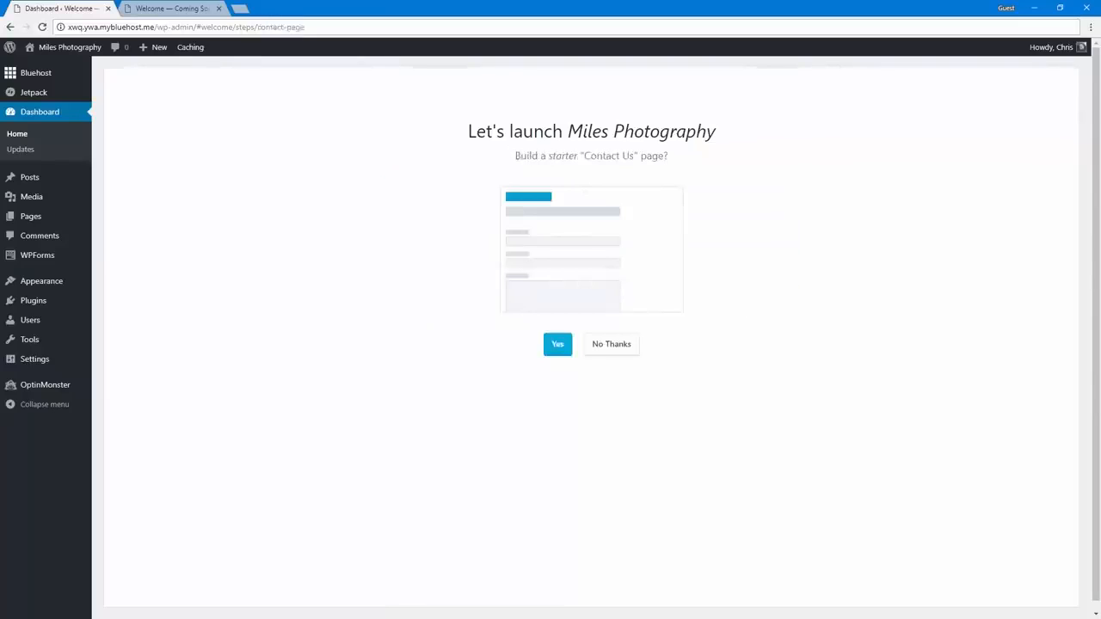
pyautogui.click(559, 347)
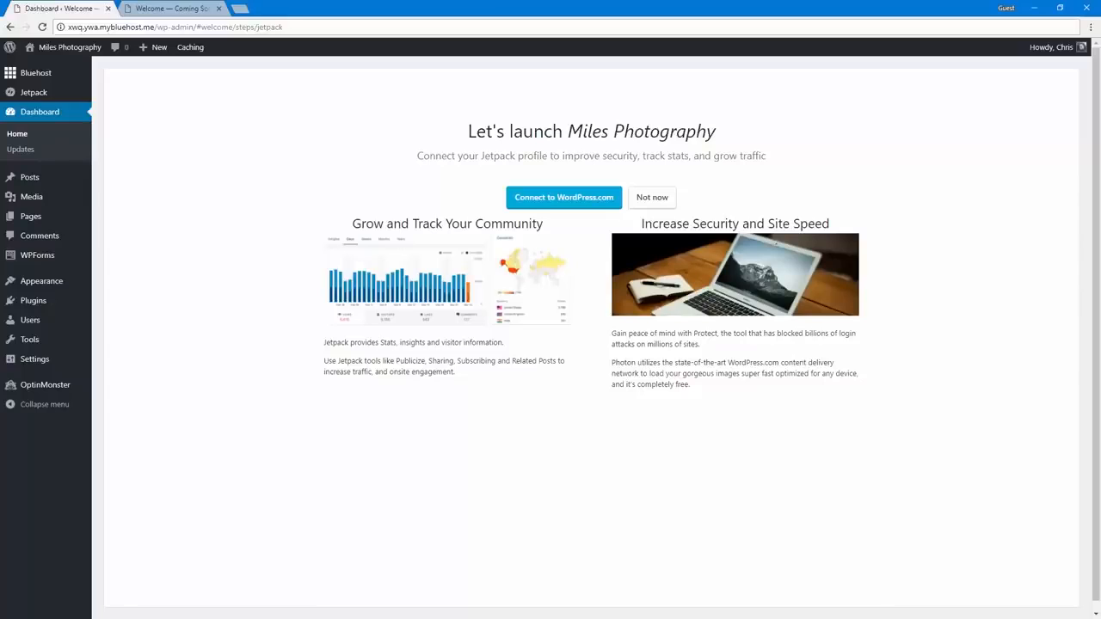
# Connect the site's Jetpack profile to WordPress.com and approve the connection
pyautogui.click(551, 200)
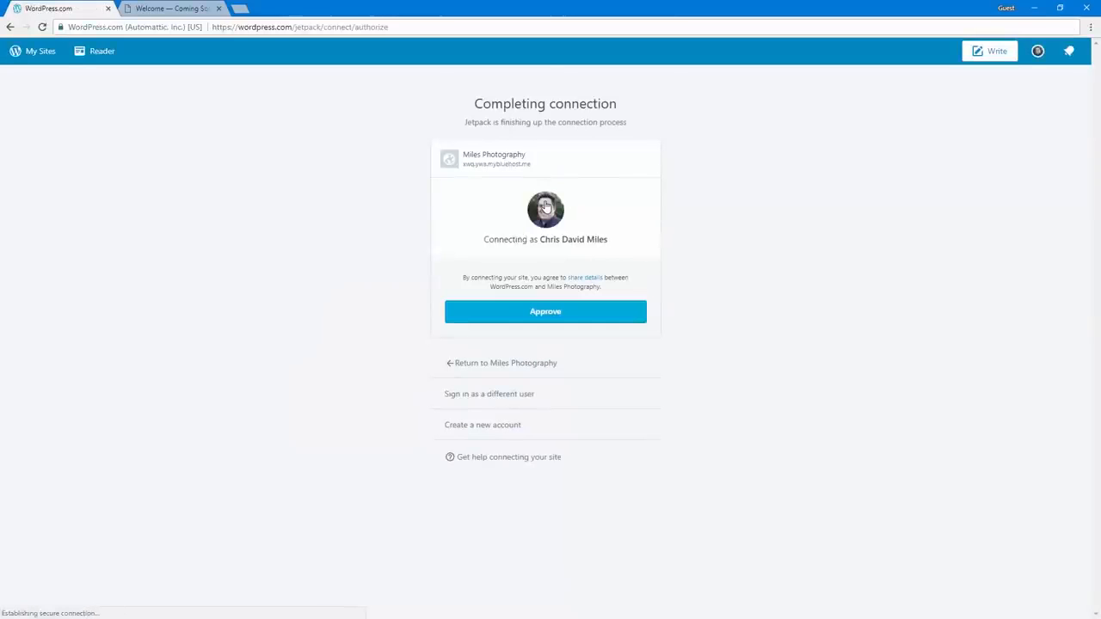
pyautogui.click(538, 317)
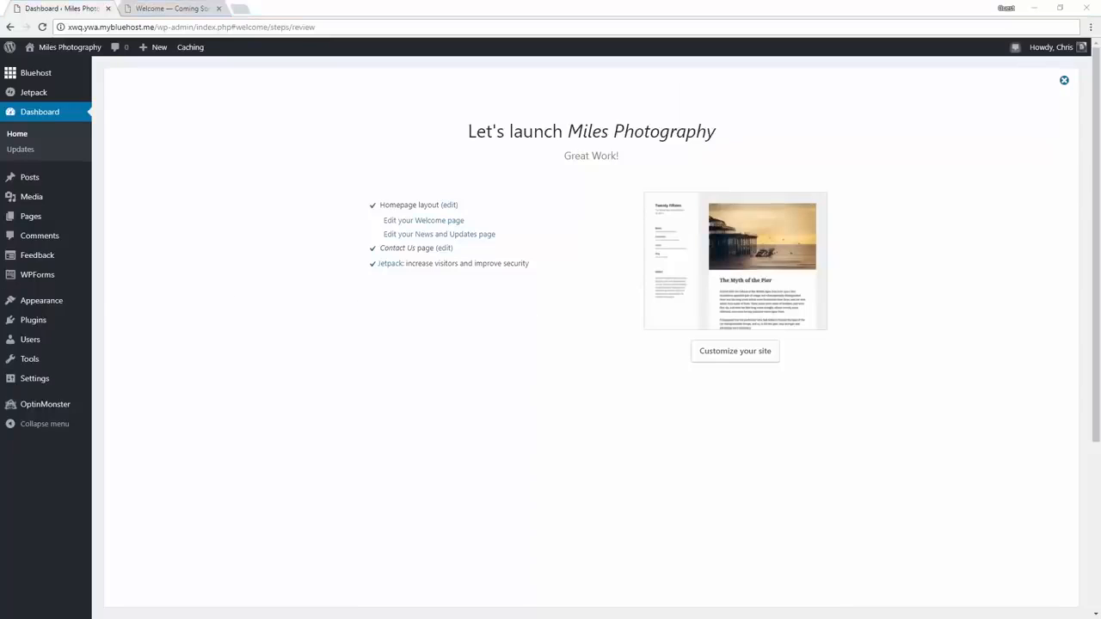
# Open the Bluehost home page in the dashboard, read the Launch your site notice and view the public Coming Soon page
pyautogui.moveTo(53, 181)
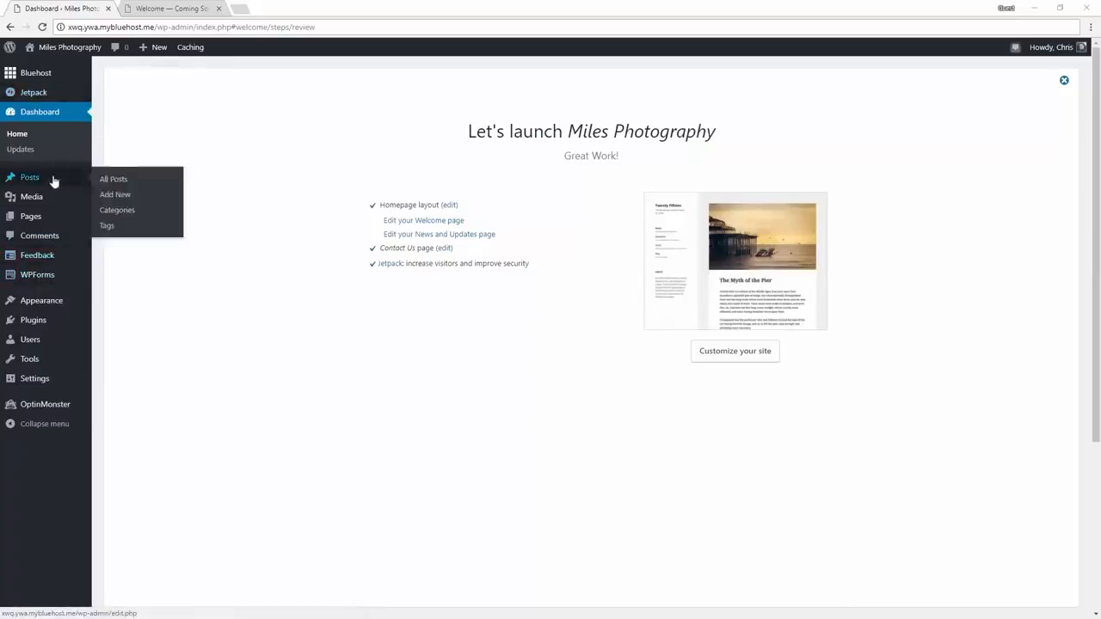
pyautogui.click(61, 76)
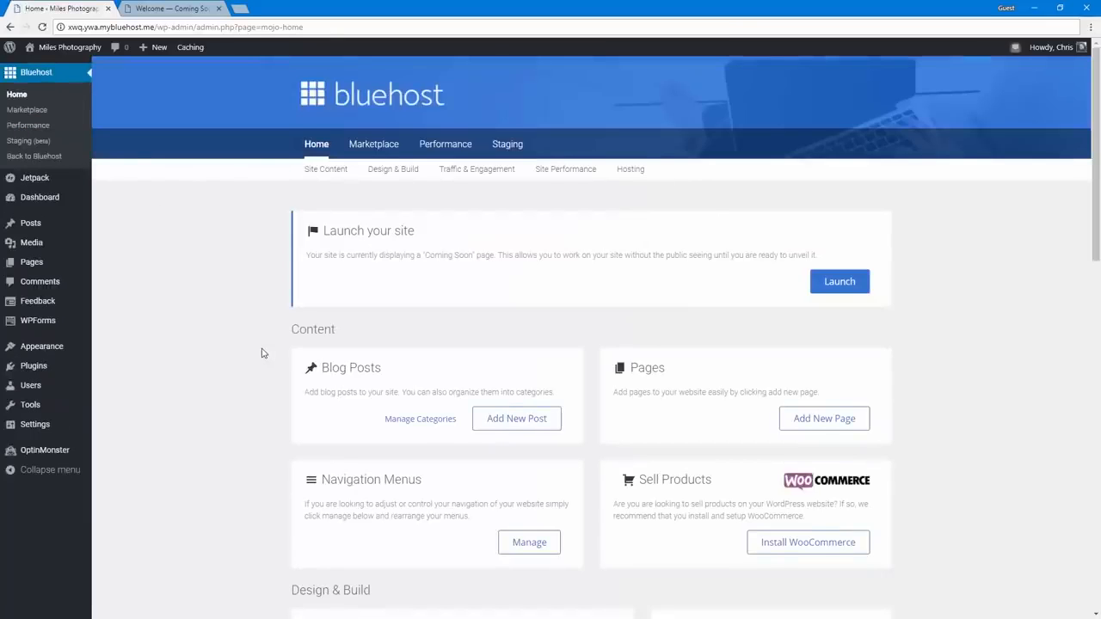
pyautogui.scroll(-10, 263, 353)
pyautogui.scroll(10, 262, 353)
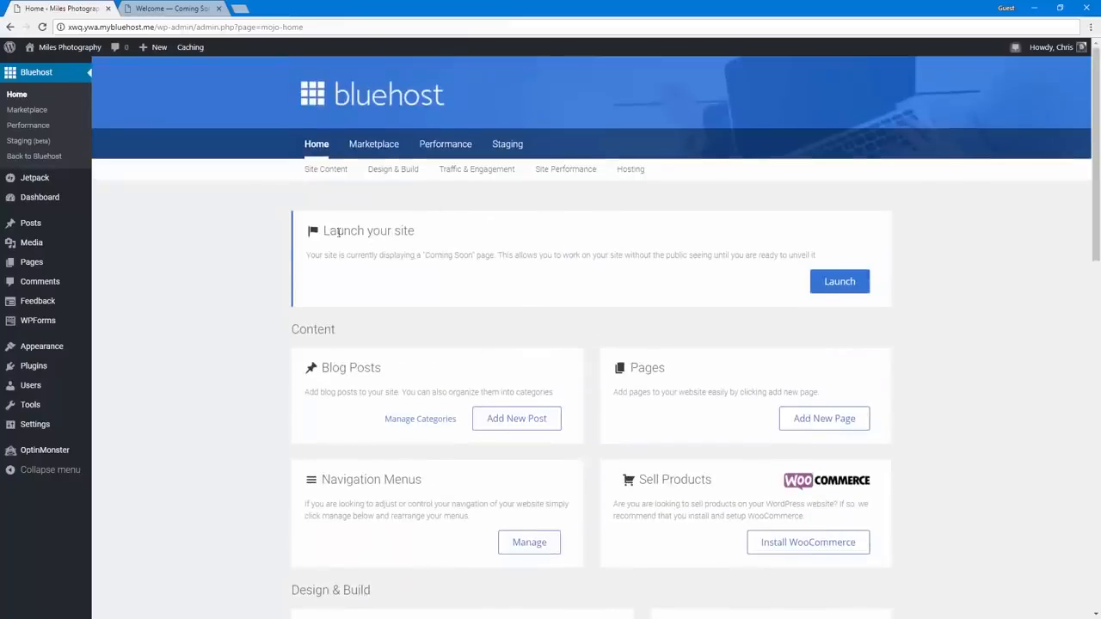
pyautogui.moveTo(330, 232); pyautogui.dragTo(789, 255)
pyautogui.click(818, 255)
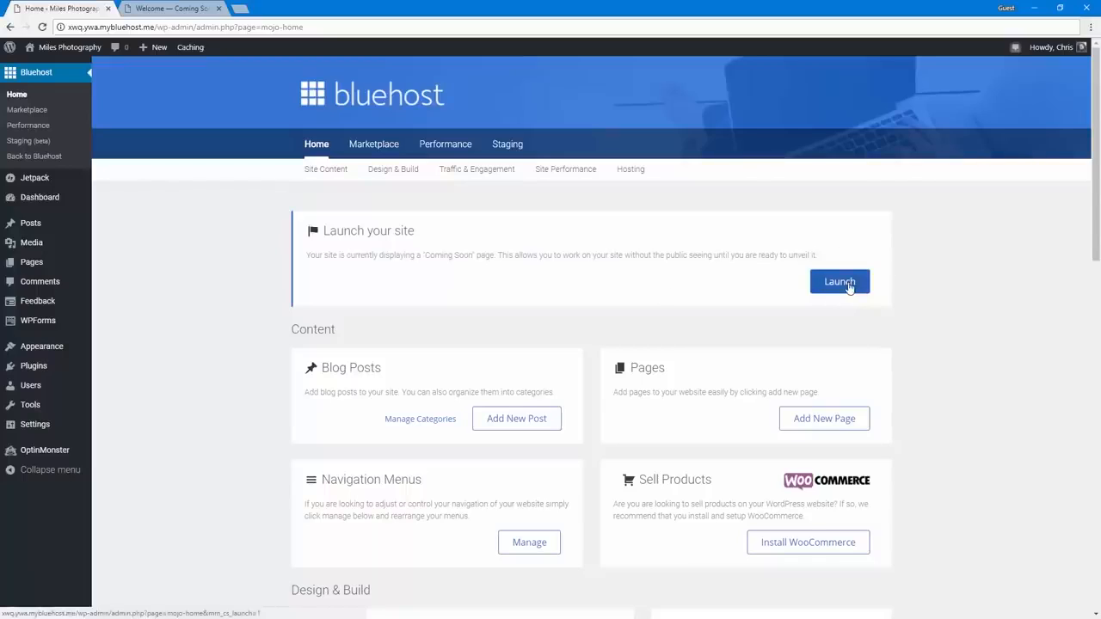
pyautogui.click(169, 7)
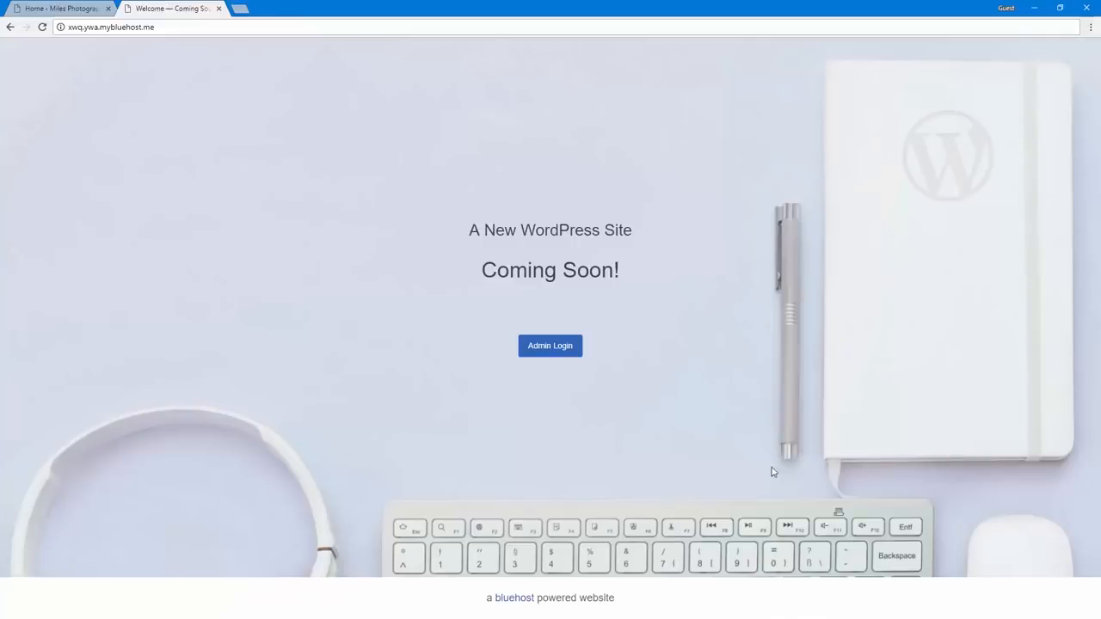
# Open the site in another tab from the dashboard and reload its front page to preview it while logged in
pyautogui.click(77, 7)
pyautogui.middleClick(76, 47)
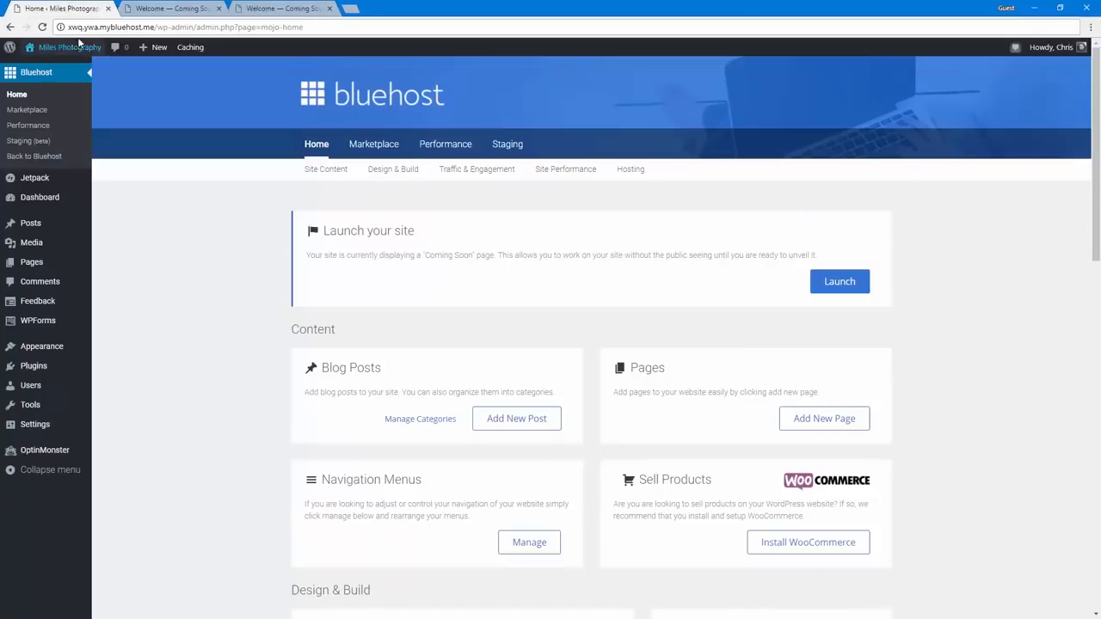
pyautogui.moveTo(76, 51)
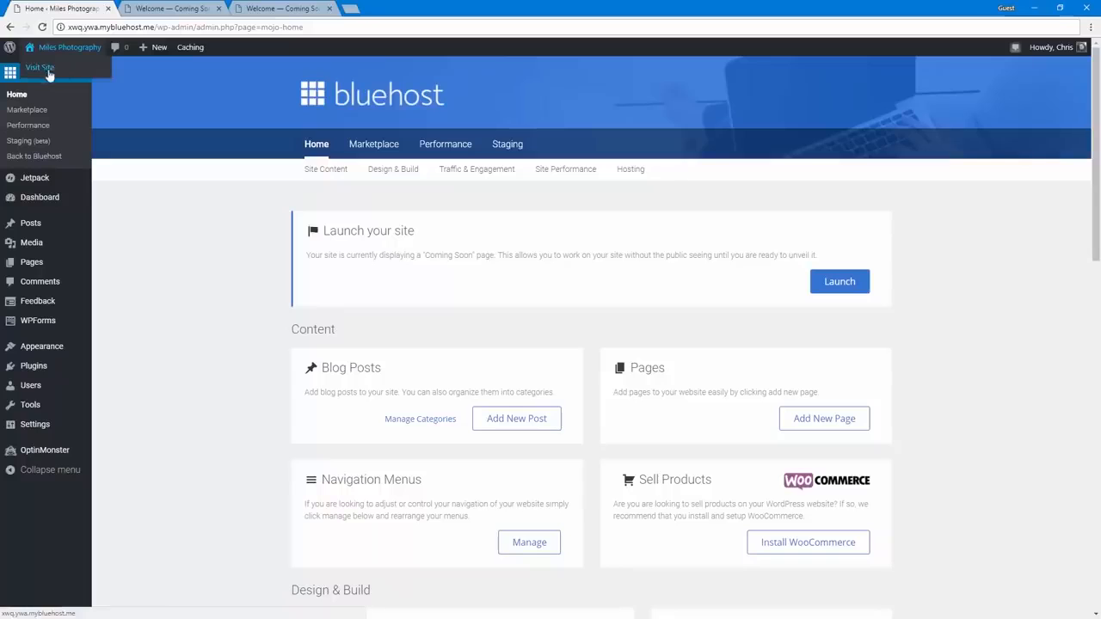
pyautogui.hotkey('ctrl', 'Tab')
pyautogui.press('F5')
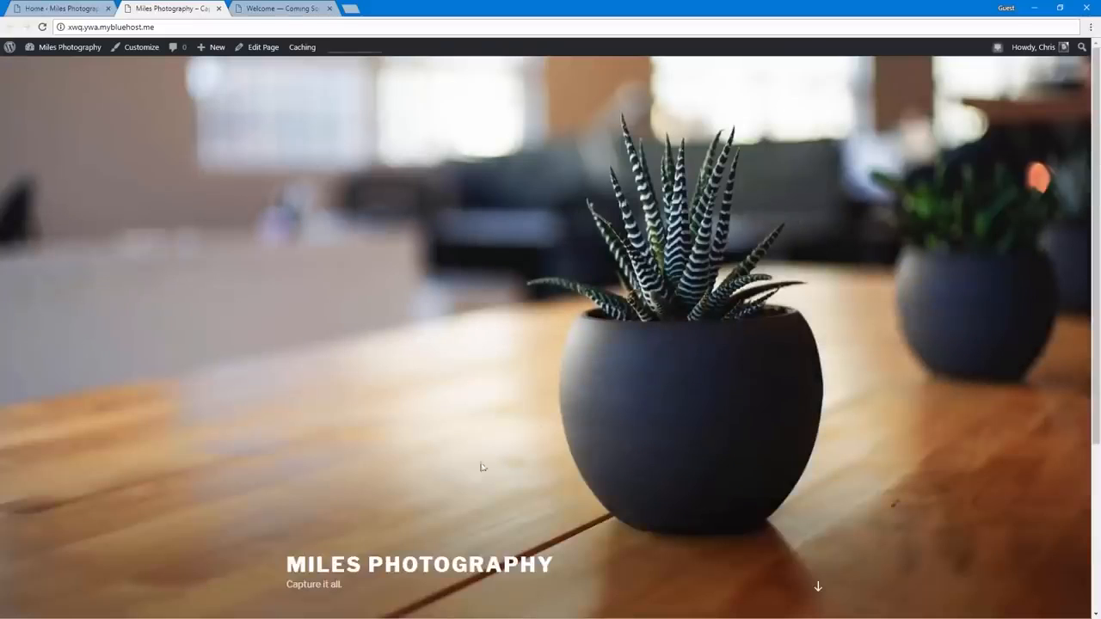
pyautogui.click(278, 8)
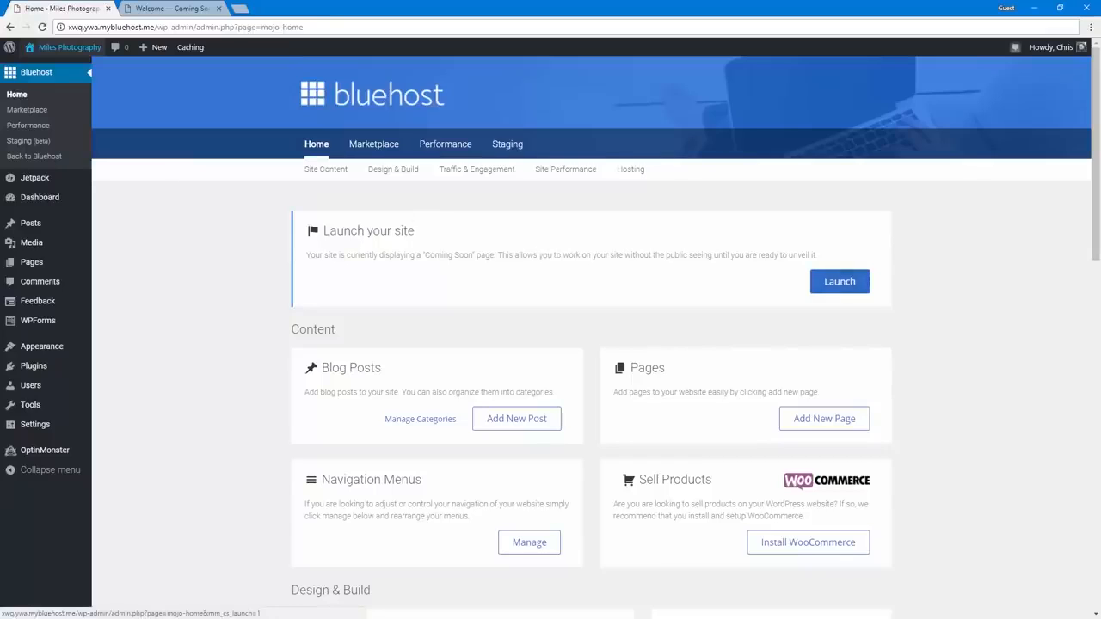
# Return to the dashboard's setup wizard and submit the business street address, city, state and zip code
pyautogui.click(59, 195)
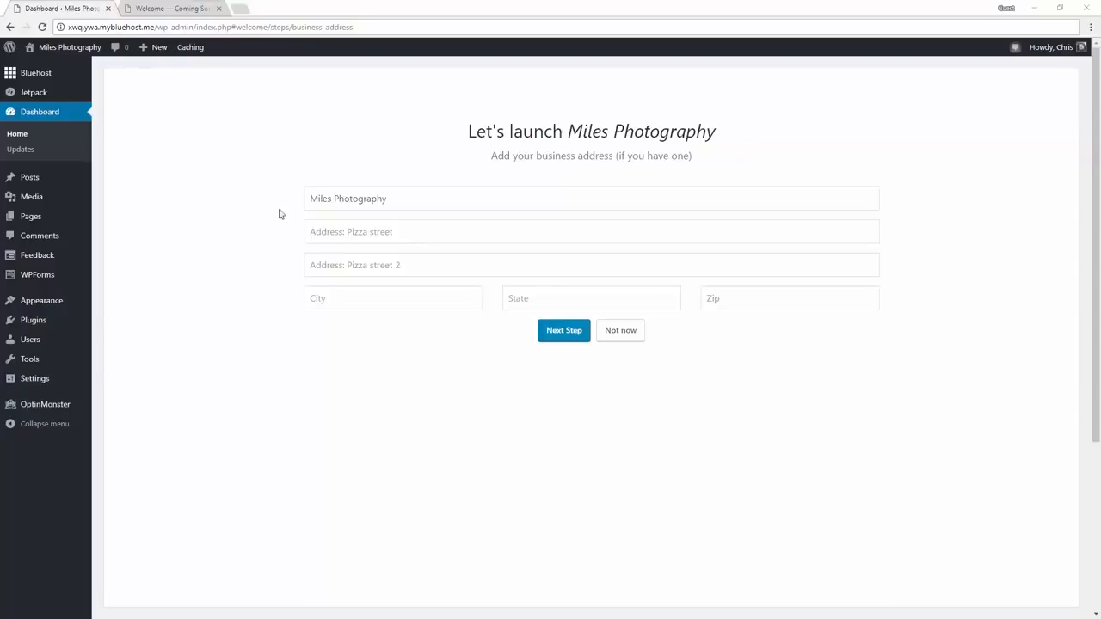
pyautogui.click(430, 234)
pyautogui.write('123 Cherry St.')
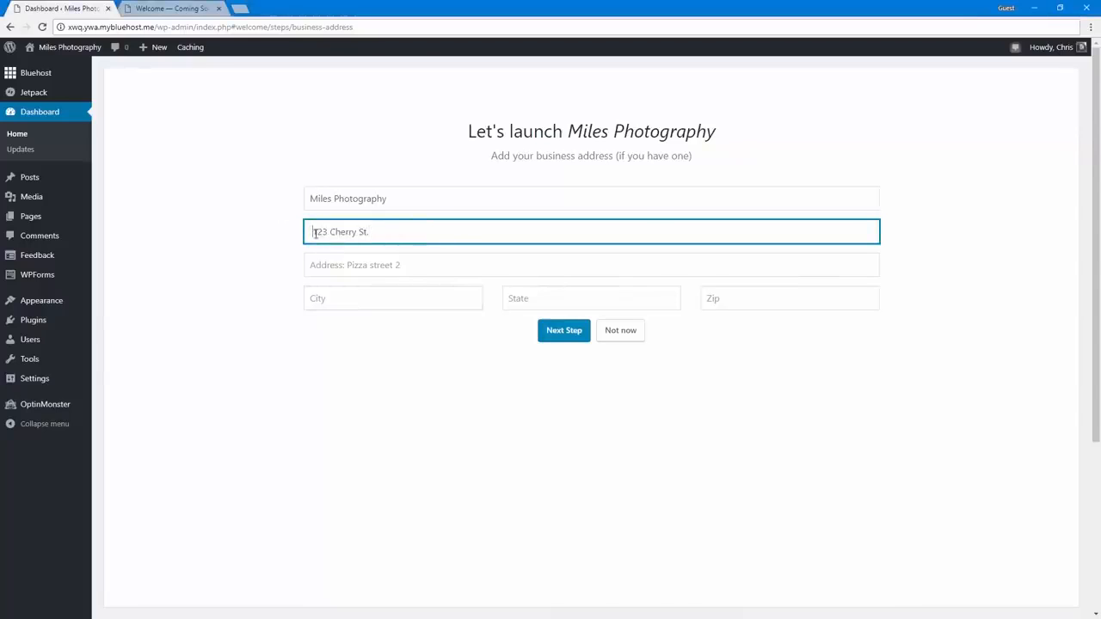
pyautogui.click(330, 295)
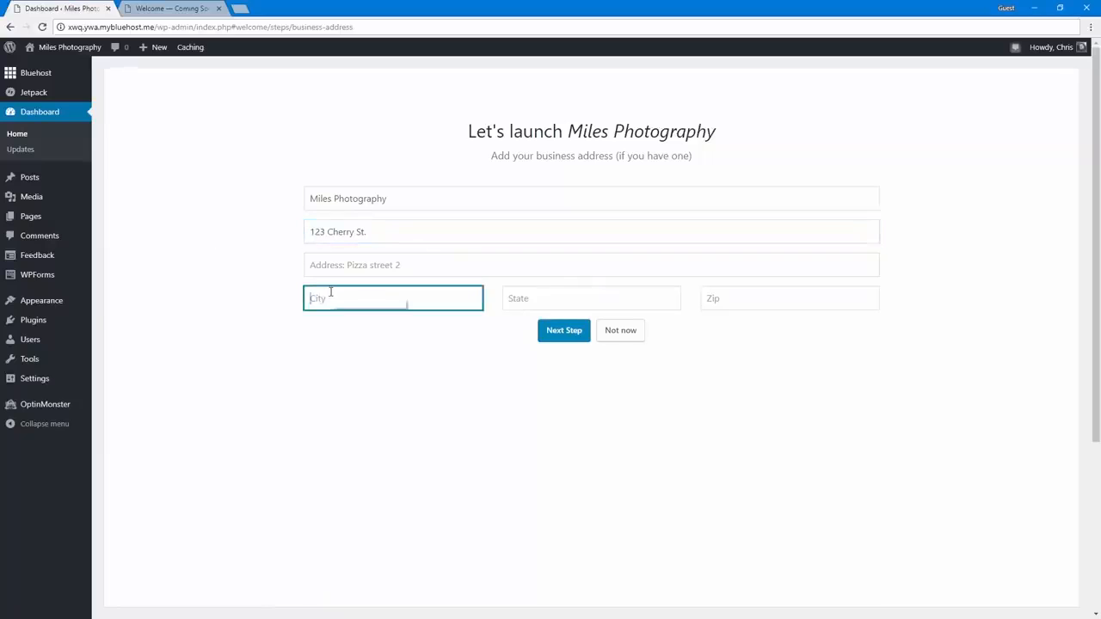
pyautogui.write('Provo')
pyautogui.press('Tab')
pyautogui.write('UT')
pyautogui.press('Tab')
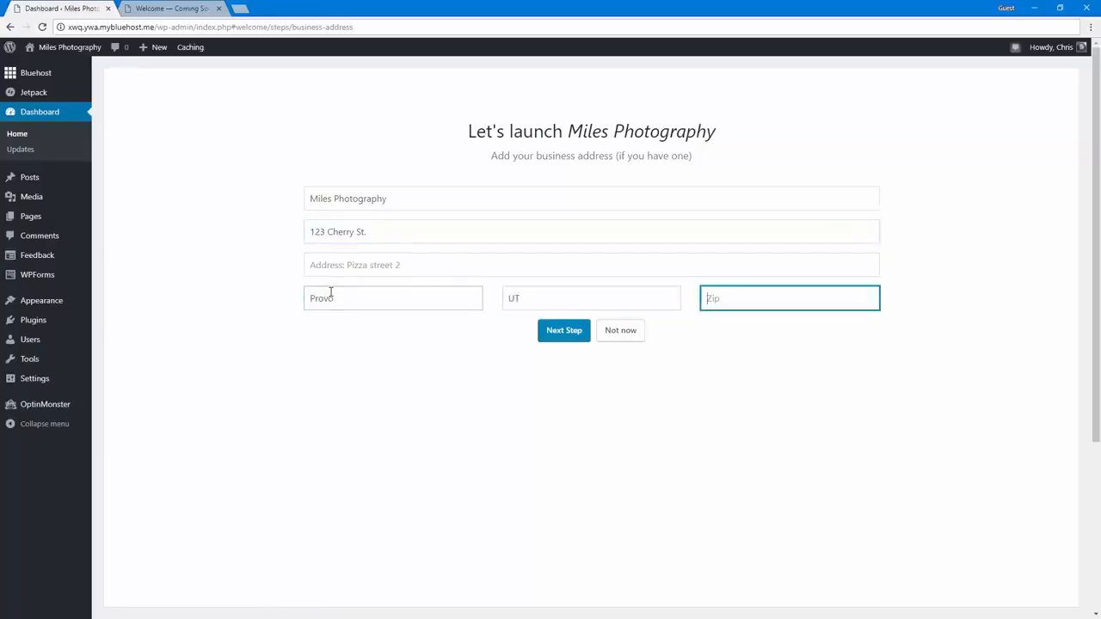
pyautogui.write('84604')
pyautogui.click(567, 332)
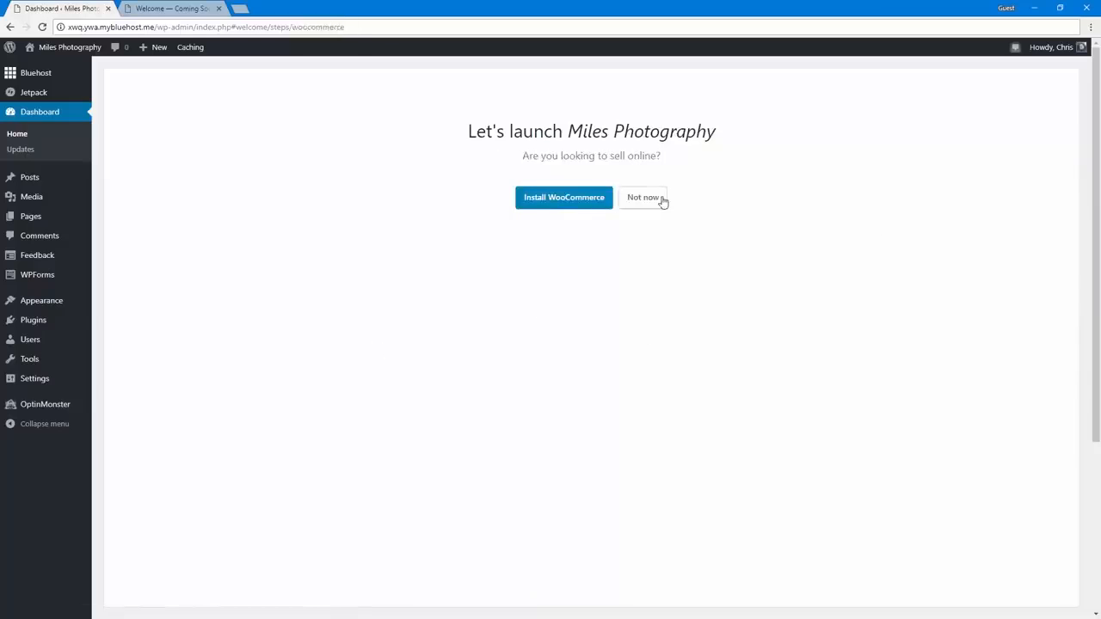
# Decline the WooCommerce installation offered for selling online
pyautogui.moveTo(519, 155); pyautogui.dragTo(682, 149)
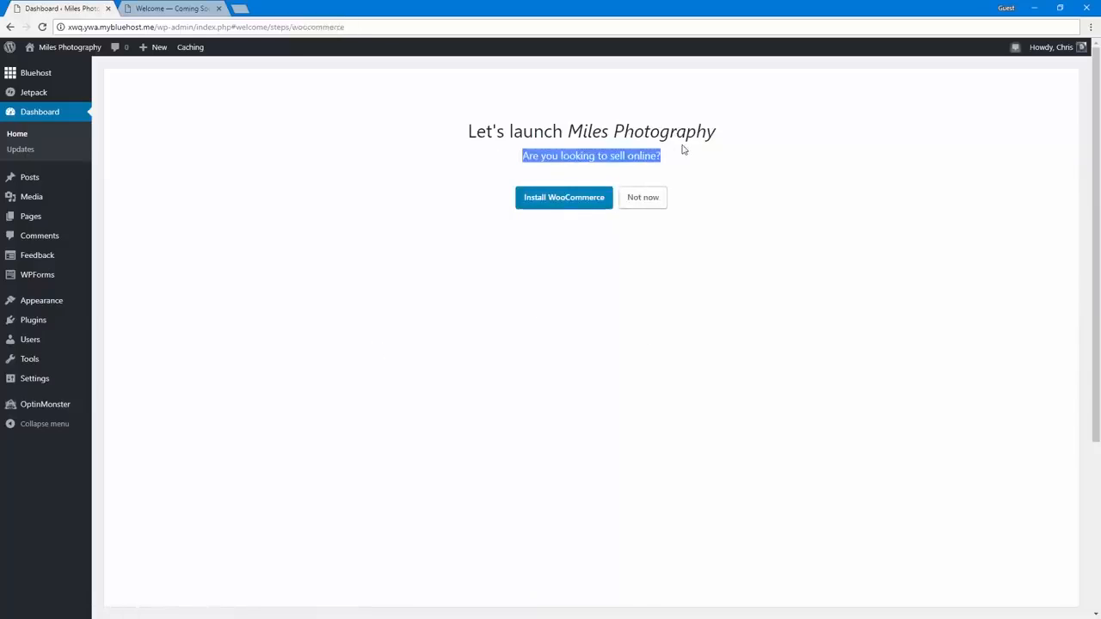
pyautogui.click(679, 151)
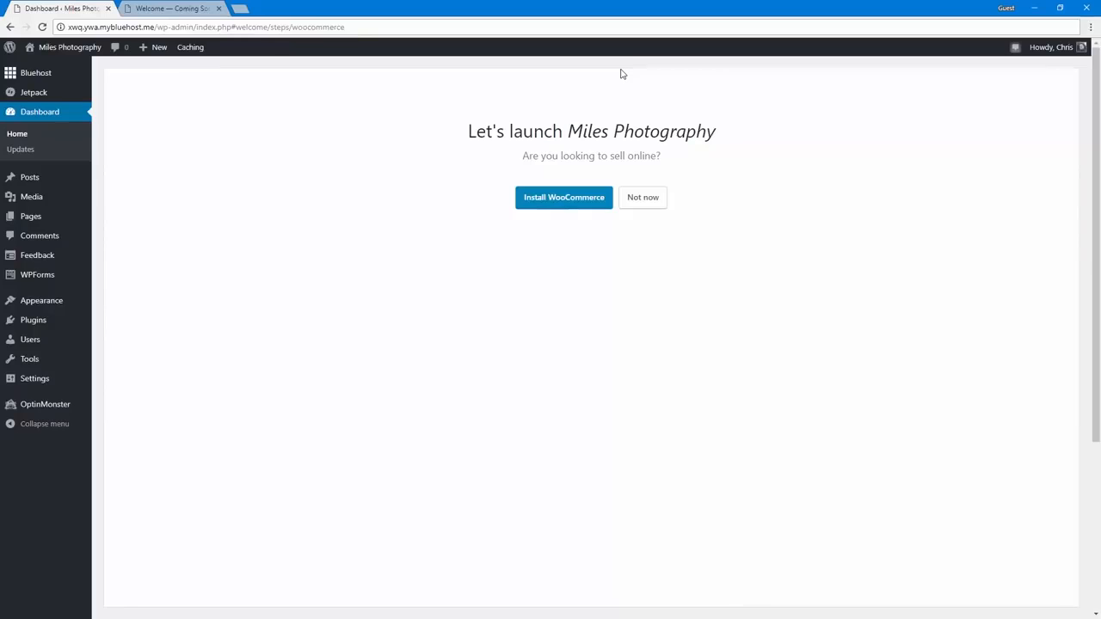
pyautogui.click(628, 208)
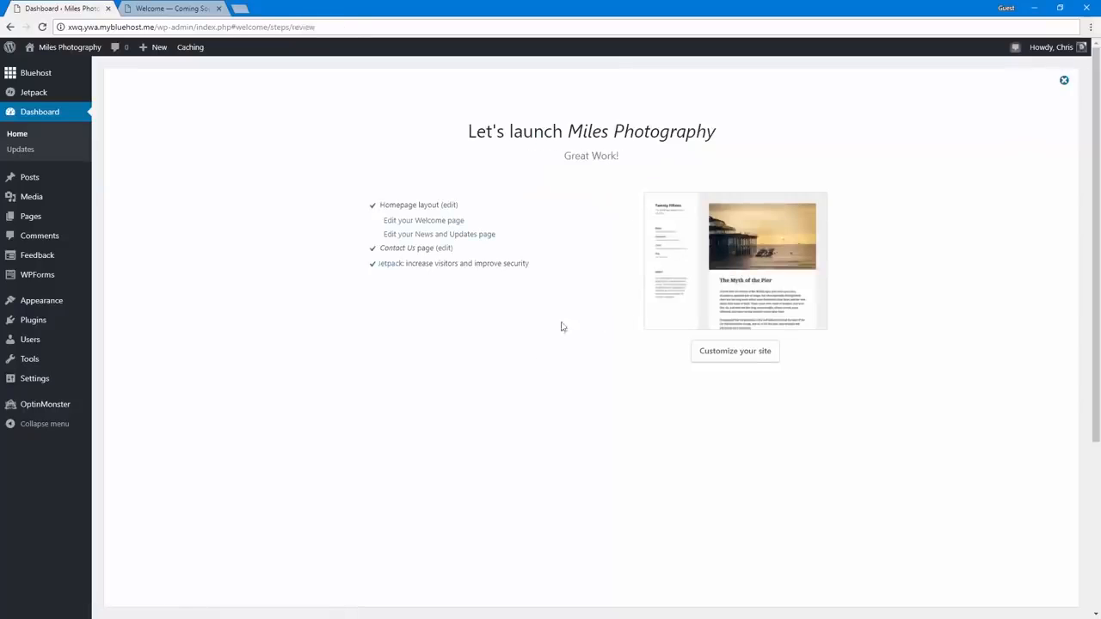
# View the list of all posts, followed by the list of all pages
pyautogui.moveTo(78, 189)
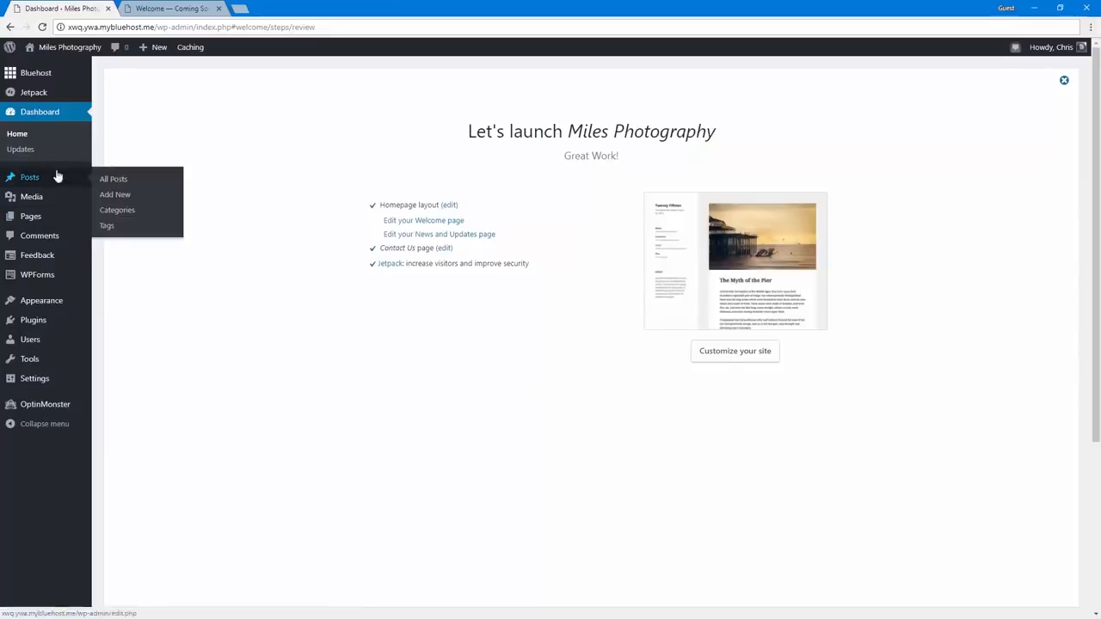
pyautogui.click(57, 176)
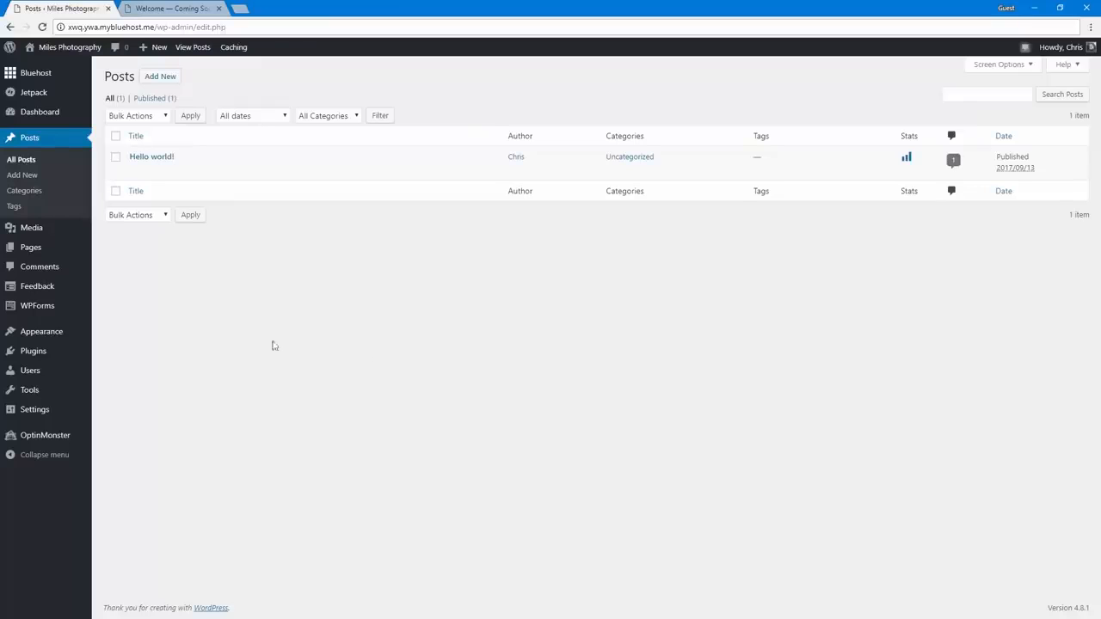
pyautogui.click(48, 257)
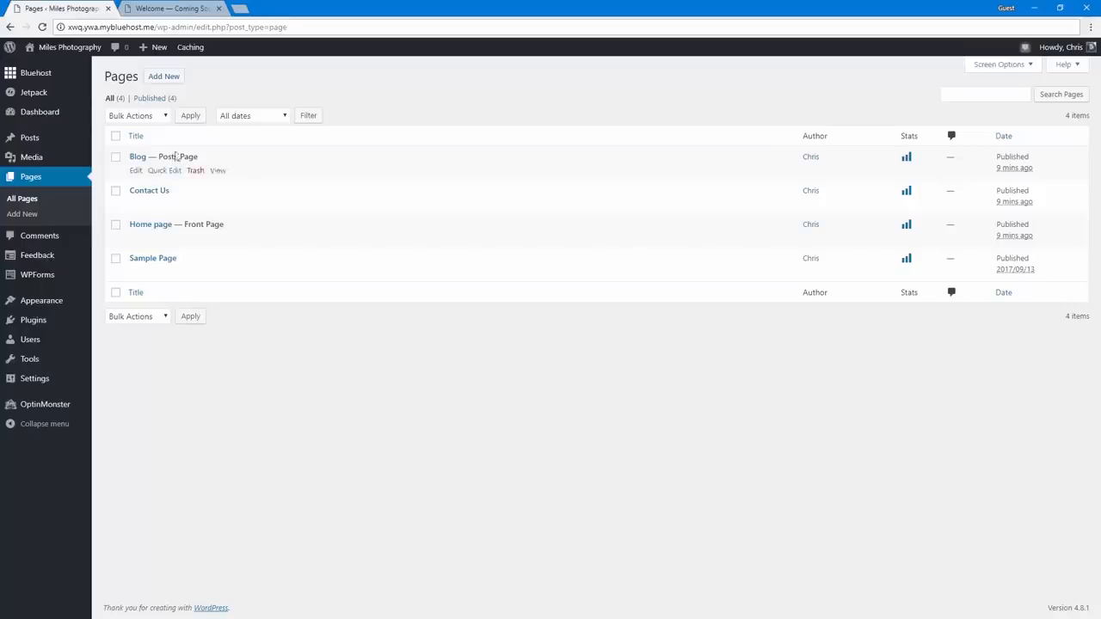
# Replace the Home page's placeholder text with a short photographer introduction inviting visitors to get in touch about events or portraits, and update the page
pyautogui.moveTo(162, 198)
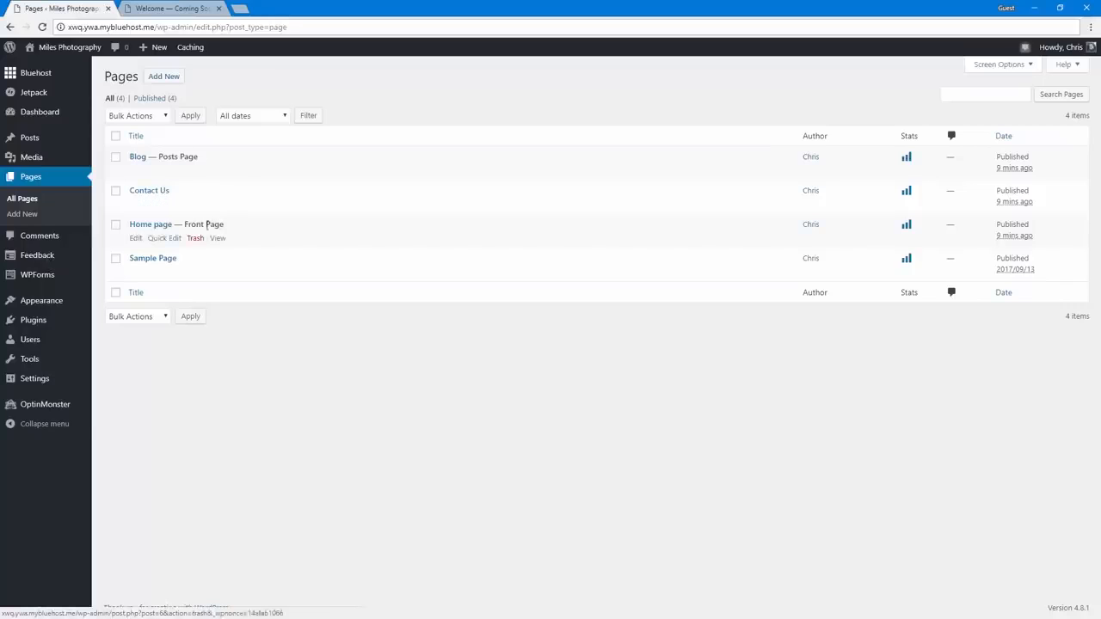
pyautogui.click(146, 230)
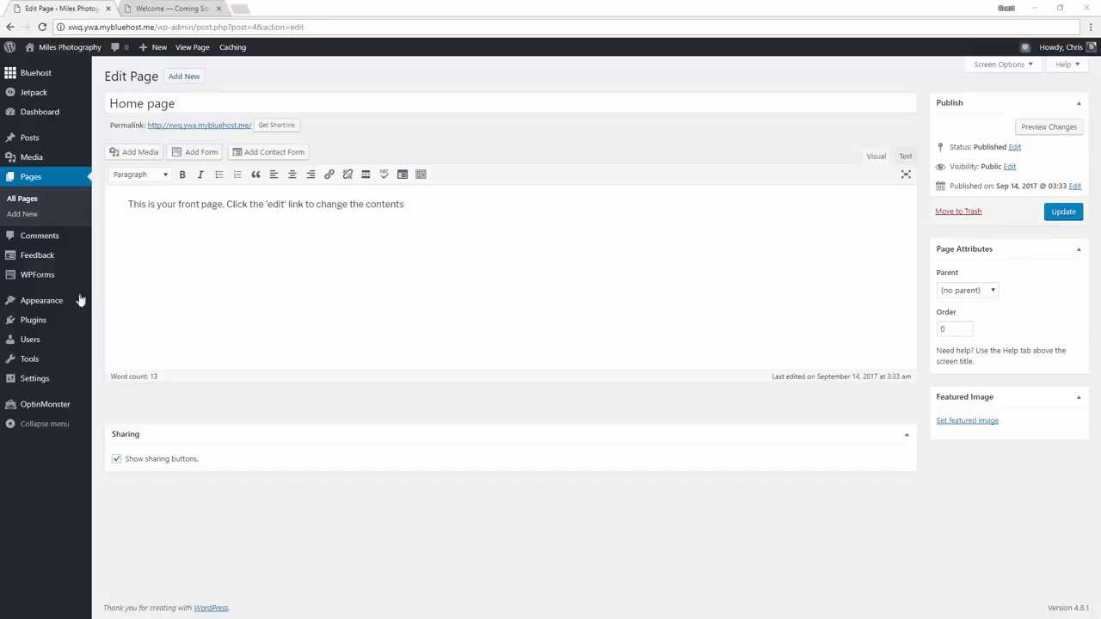
pyautogui.click(269, 265)
pyautogui.hotkey('ctrl', 'a')
pyautogui.write("Hi, I'm Chris. Sometimes I take photos, and this website shows them off. :) If you'd like me to take photos at your event or get a portrait taken, let's get in touch.")
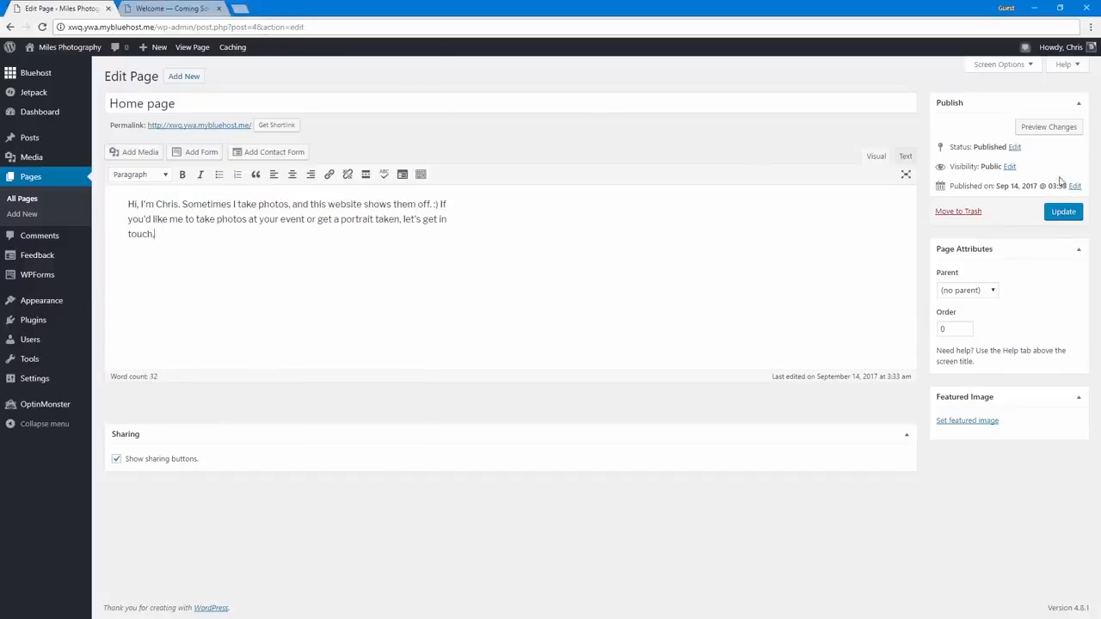
pyautogui.click(1065, 214)
pyautogui.click(1065, 214)
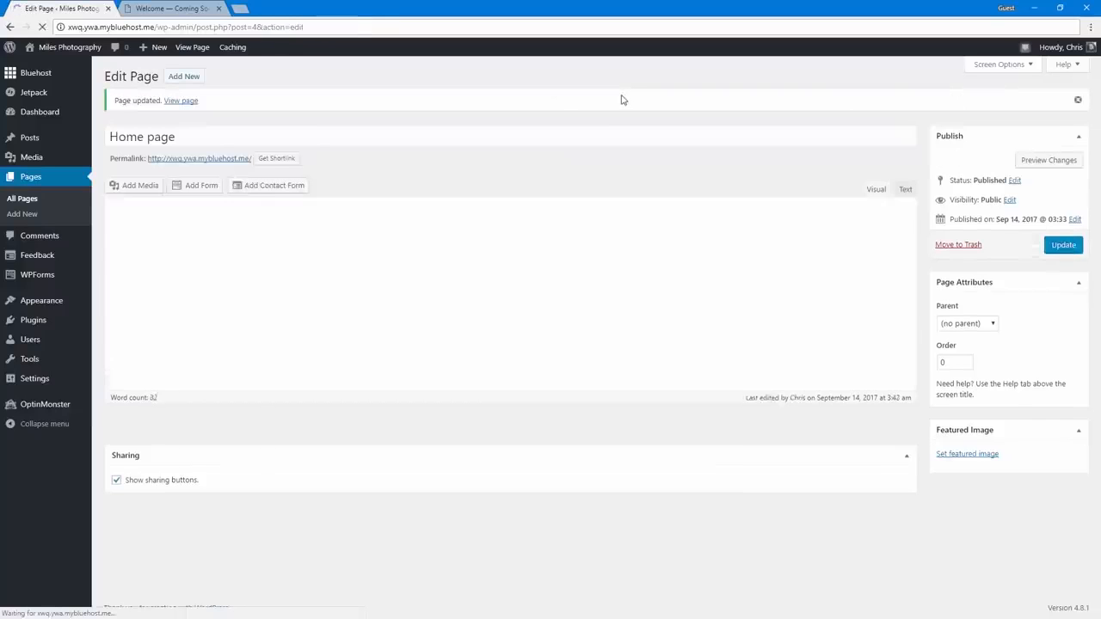
# Open the Contact Us page for editing and change its title to "Contact Me"
pyautogui.click(37, 183)
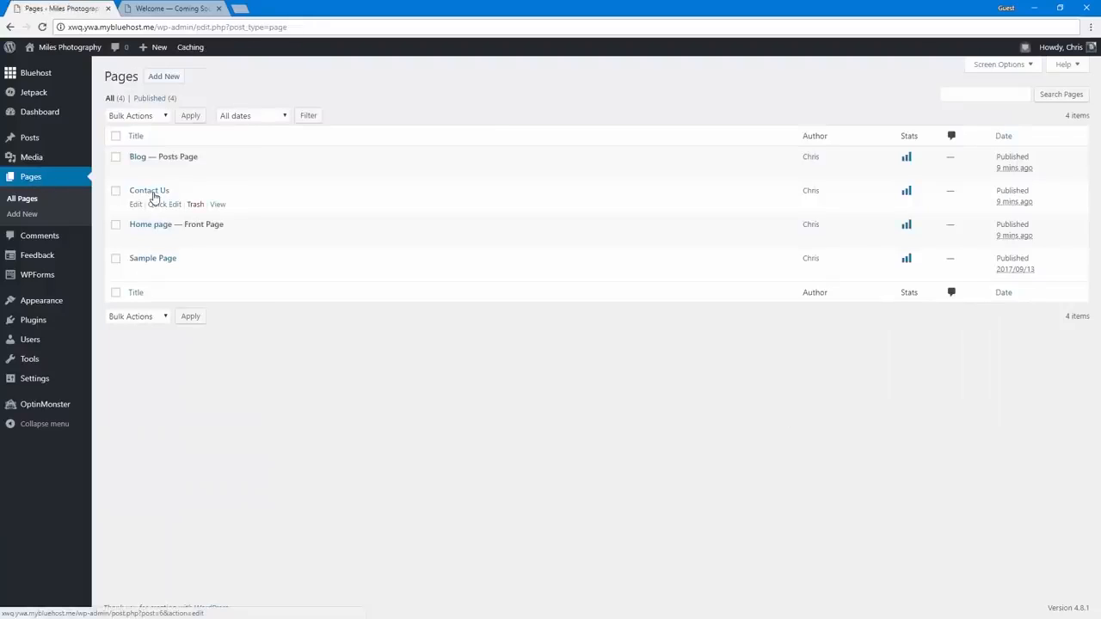
pyautogui.click(152, 192)
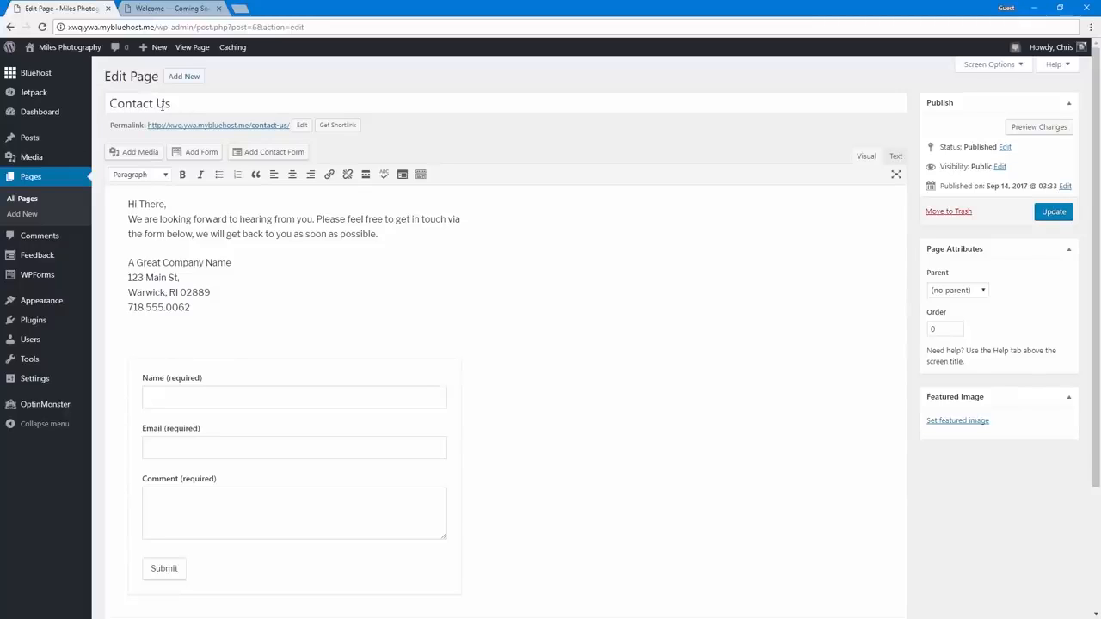
pyautogui.moveTo(158, 104); pyautogui.dragTo(197, 107)
pyautogui.write('Me')
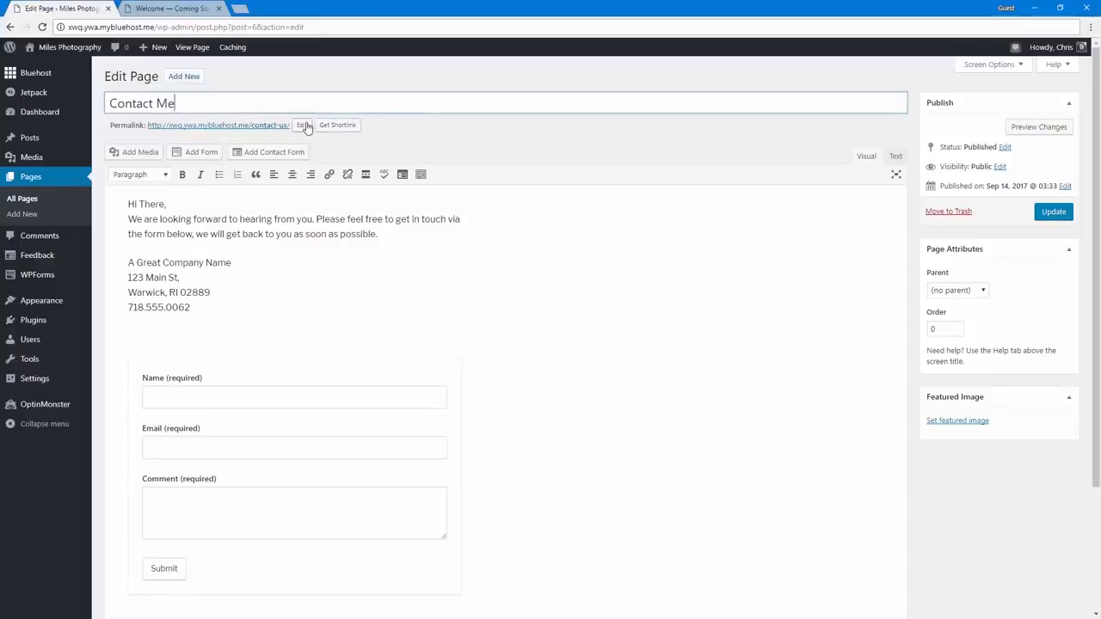
pyautogui.click(400, 152)
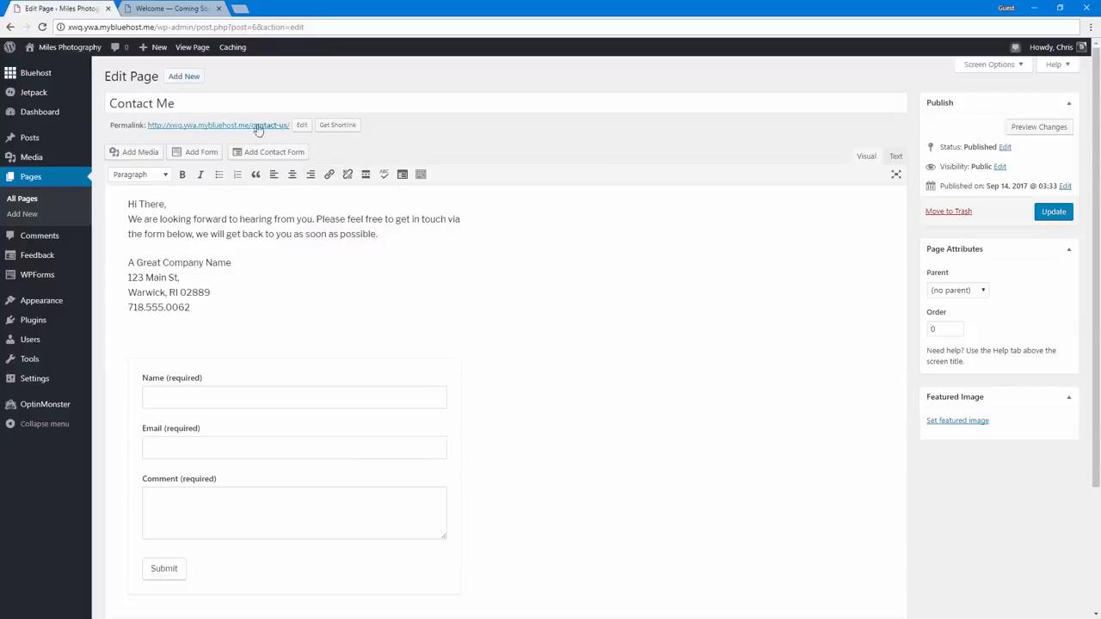
# Shorten the contact page's permalink slug to "contact"
pyautogui.click(301, 127)
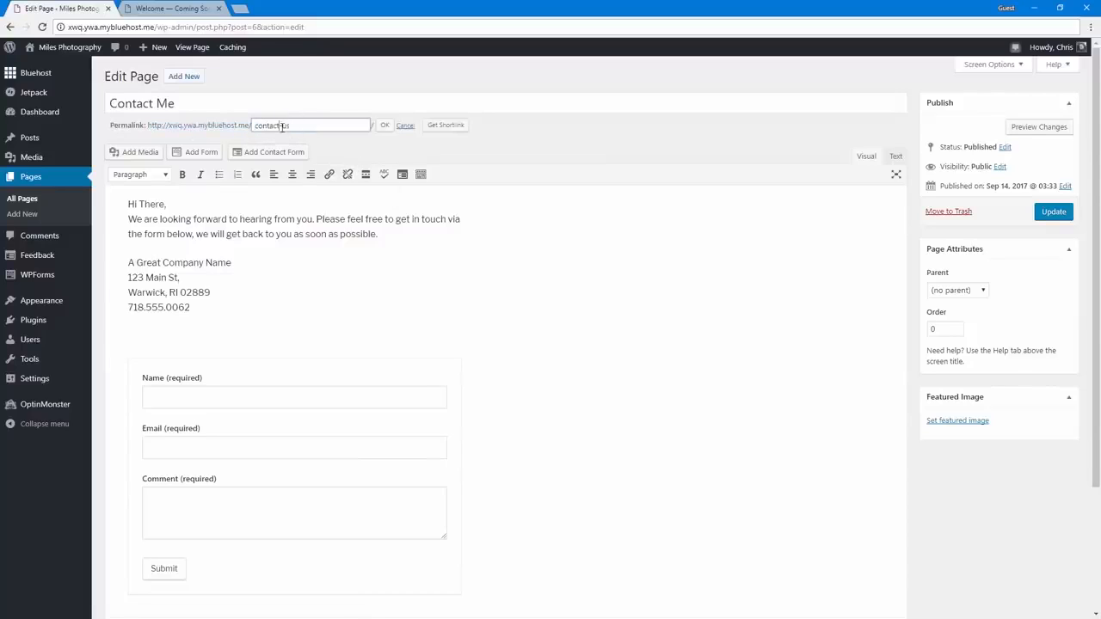
pyautogui.moveTo(281, 127); pyautogui.dragTo(373, 127)
pyautogui.press('BackSpace')
pyautogui.click(384, 126)
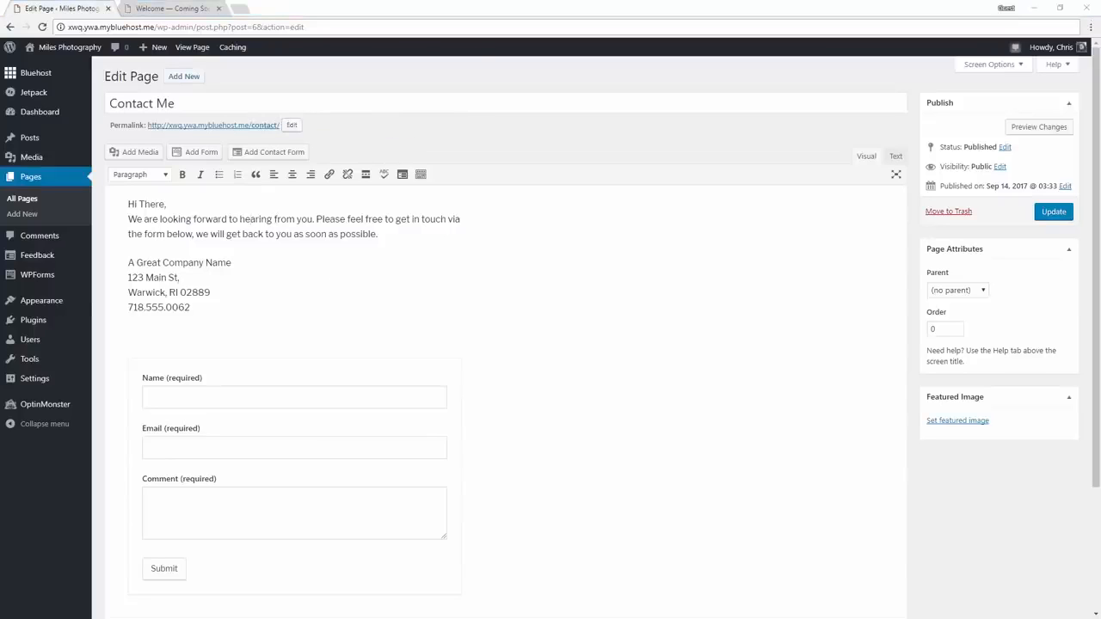
# Replace the text above the contact form with an invitation to get in touch or visit the office plus Miles Photo's address, and update the page
pyautogui.moveTo(200, 310); pyautogui.dragTo(108, 201)
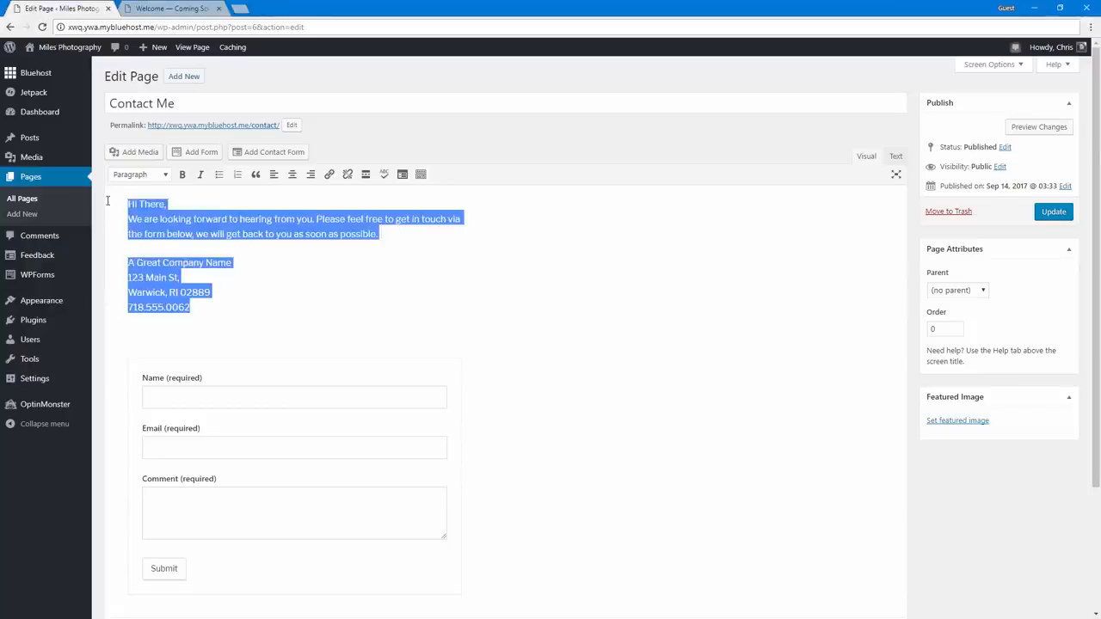
pyautogui.write("Feel free to get in touch via the form below, or swing by my office, if you're in the area.  Miles Photo 123 Cherry St, Provo, UT 84604")
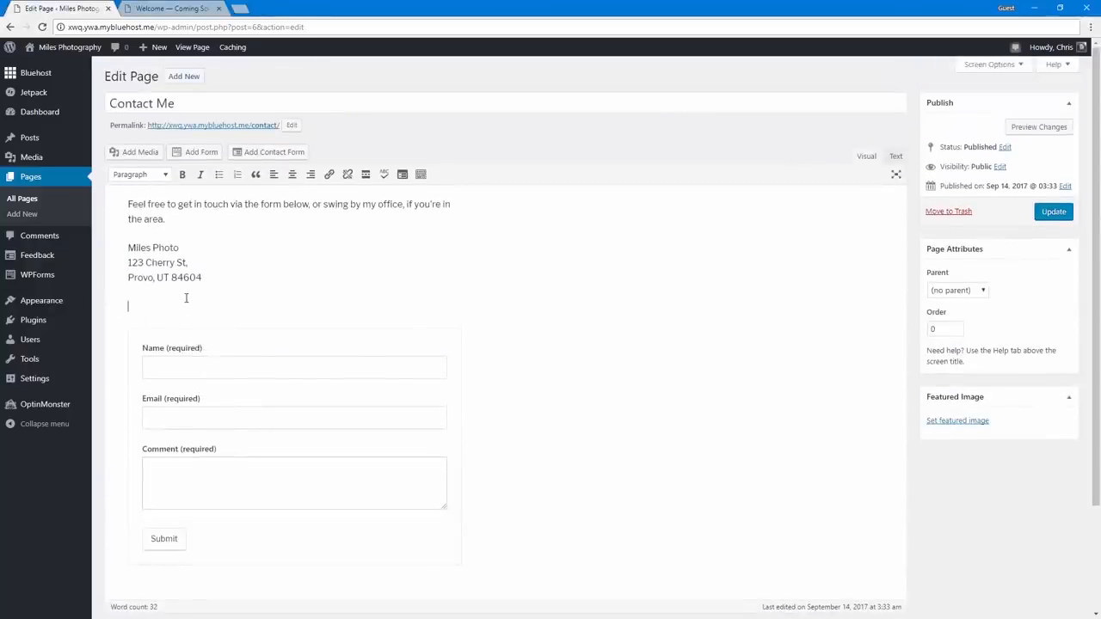
pyautogui.press('BackSpace')
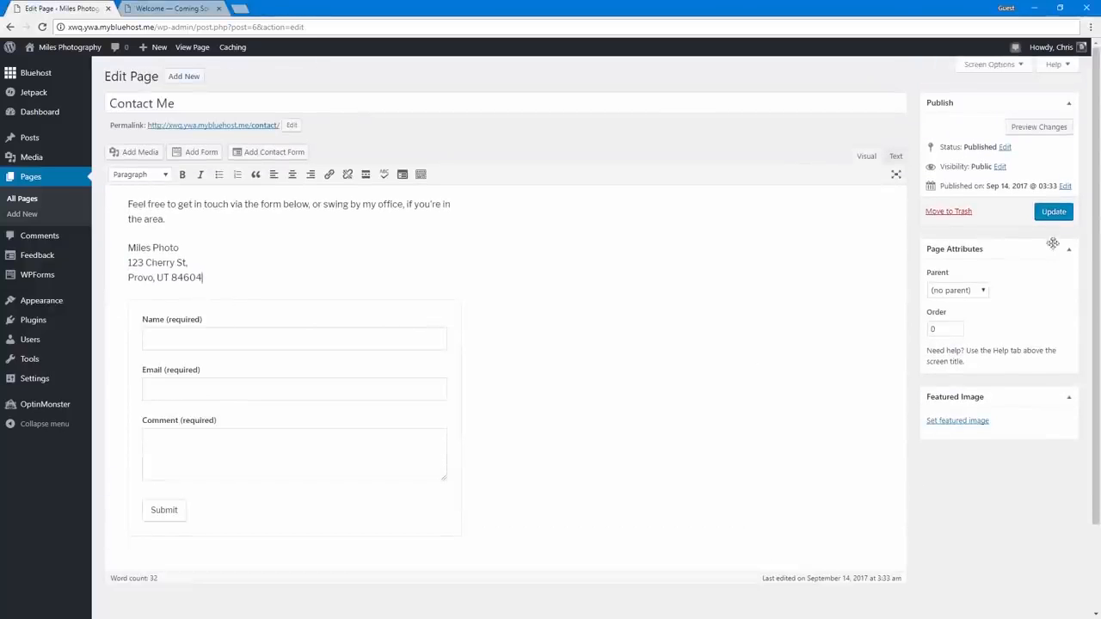
pyautogui.click(1054, 215)
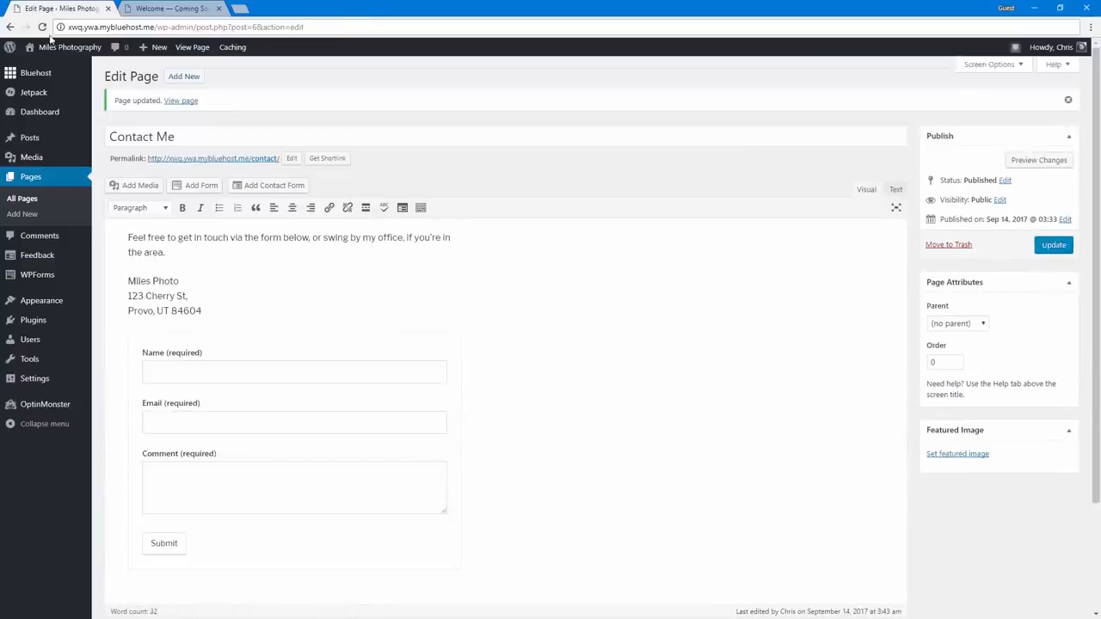
# Visit the live site and look over the front page's header image and home page text
pyautogui.moveTo(59, 52)
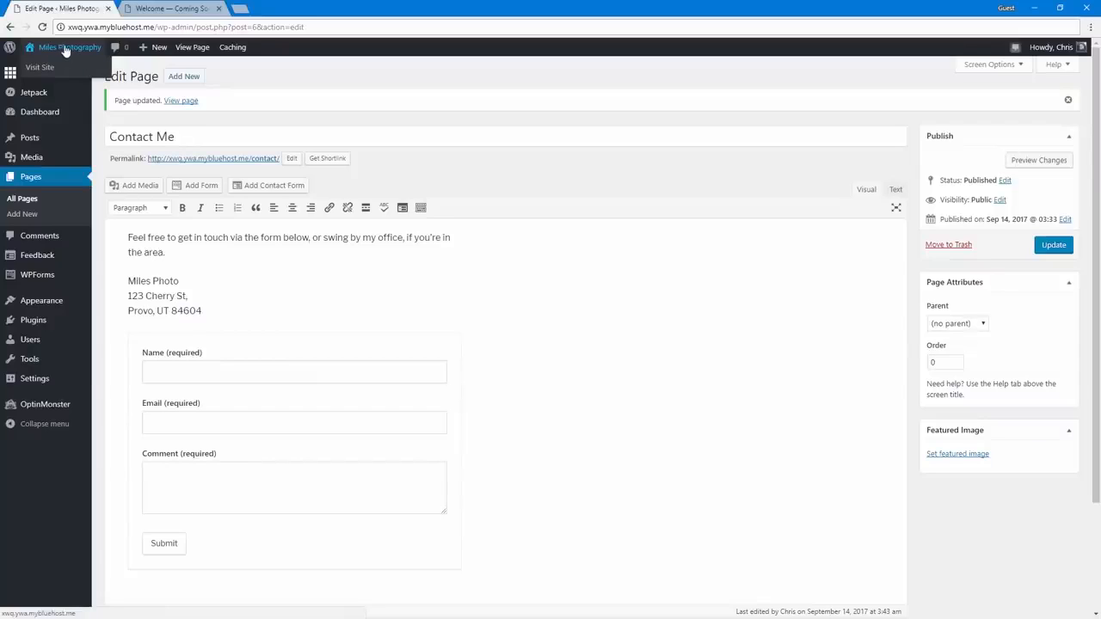
pyautogui.click(66, 50)
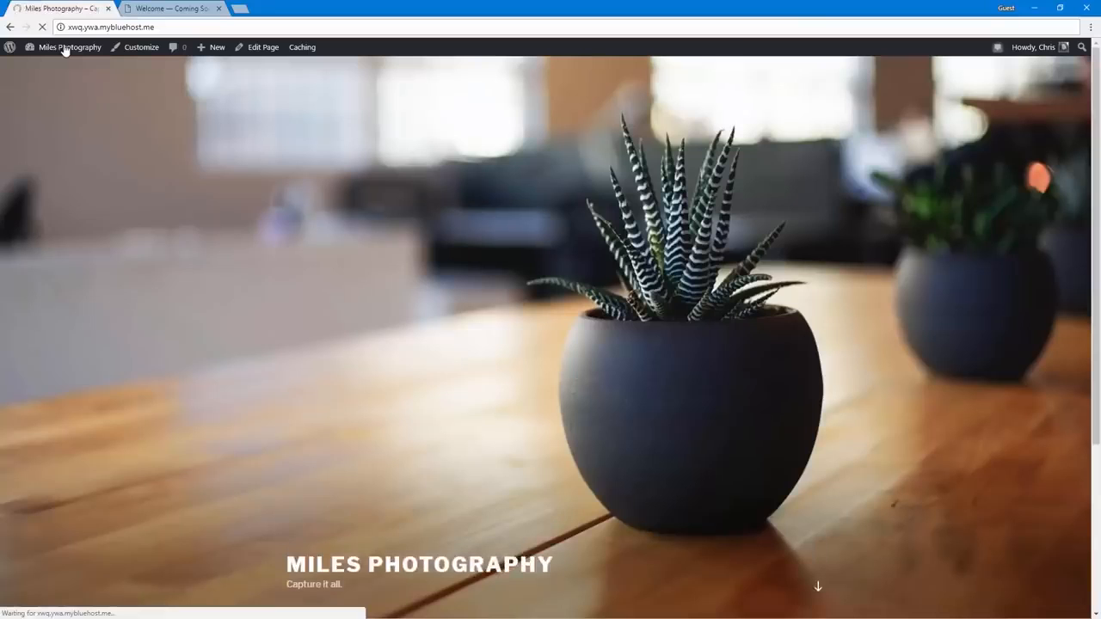
pyautogui.scroll(-3, 280, 355)
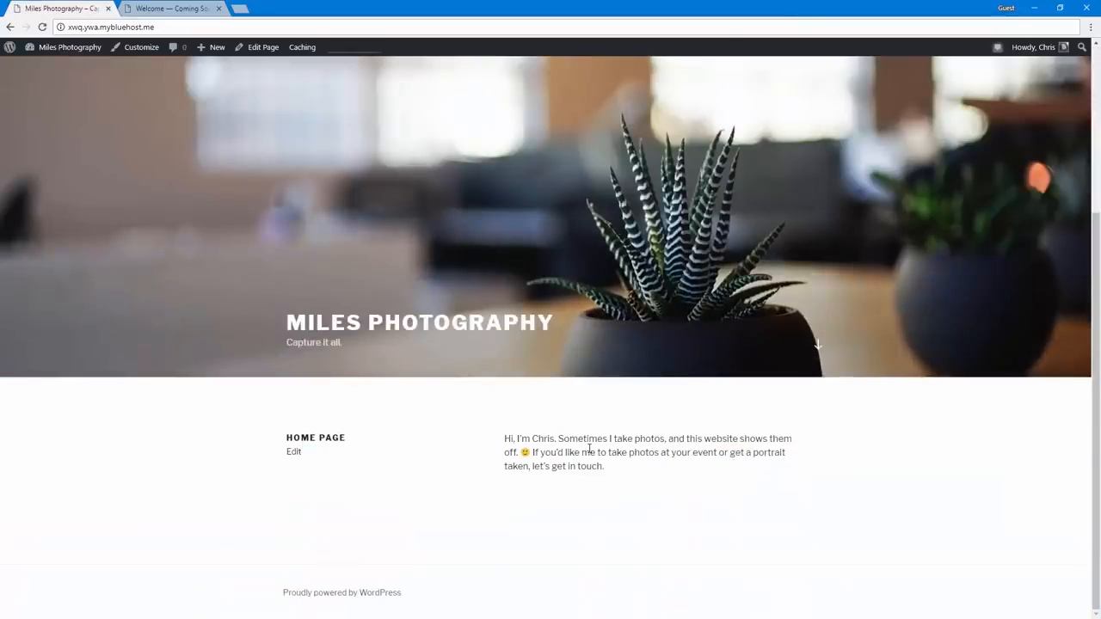
pyautogui.scroll(2, 589, 447)
pyautogui.scroll(-2, 610, 430)
pyautogui.scroll(2, 507, 449)
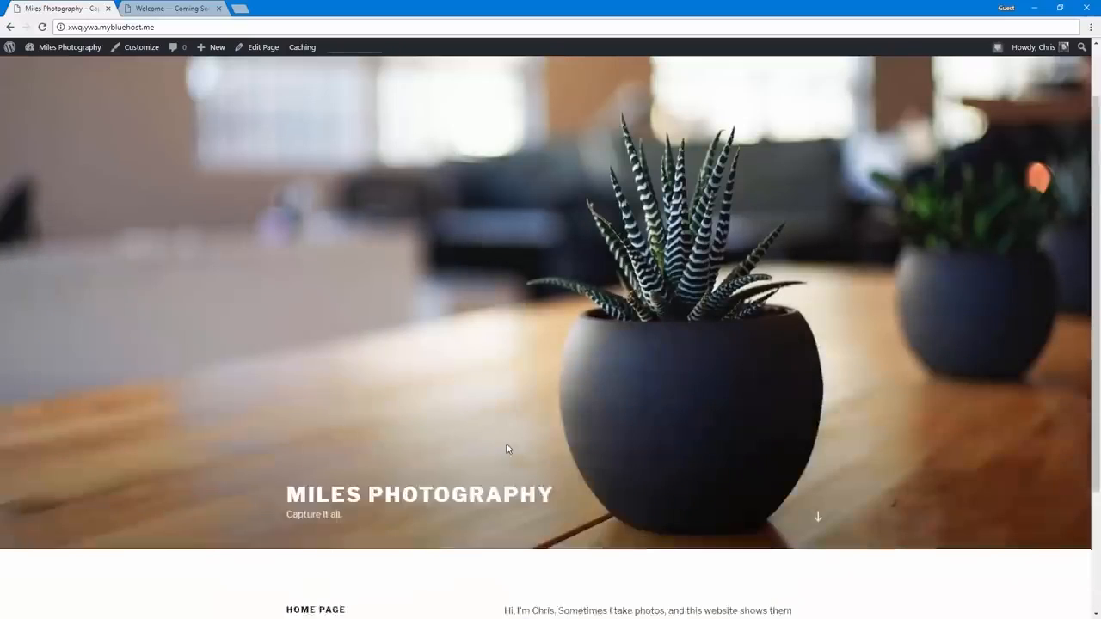
pyautogui.scroll(1, 508, 449)
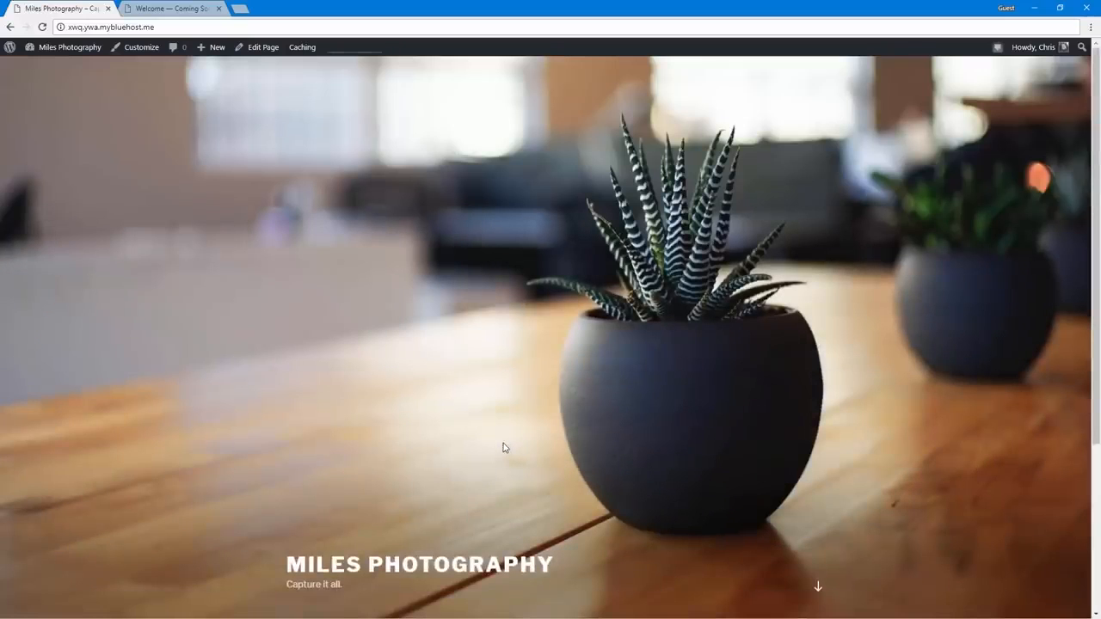
# Return to the dashboard, open the theme management page and browse the premium WordPress themes in the Bluehost marketplace
pyautogui.click(81, 56)
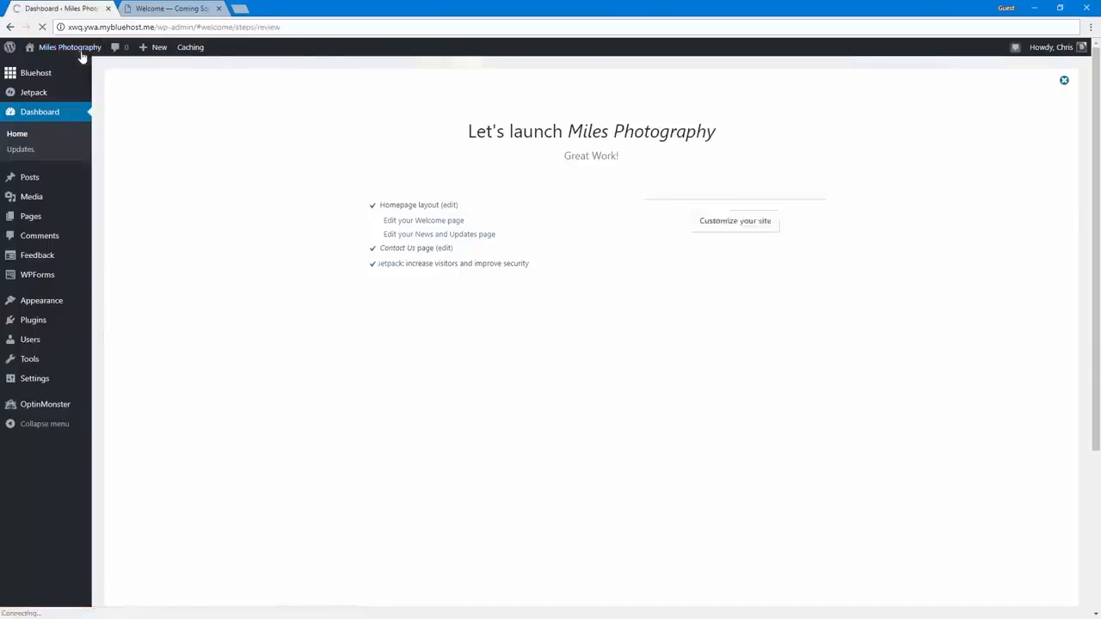
pyautogui.click(52, 306)
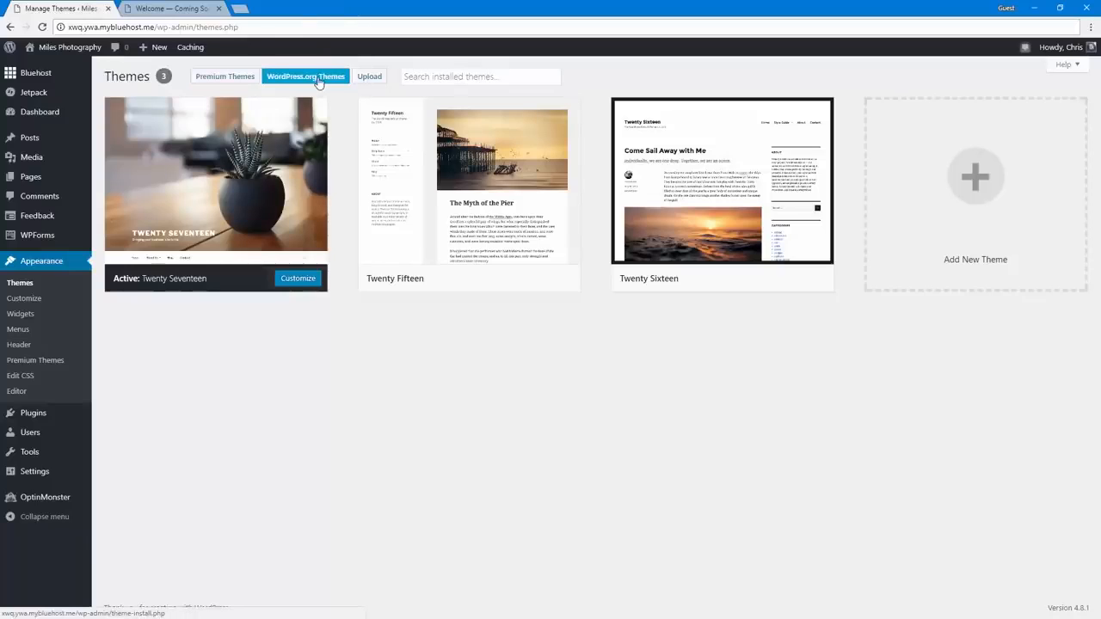
pyautogui.click(231, 81)
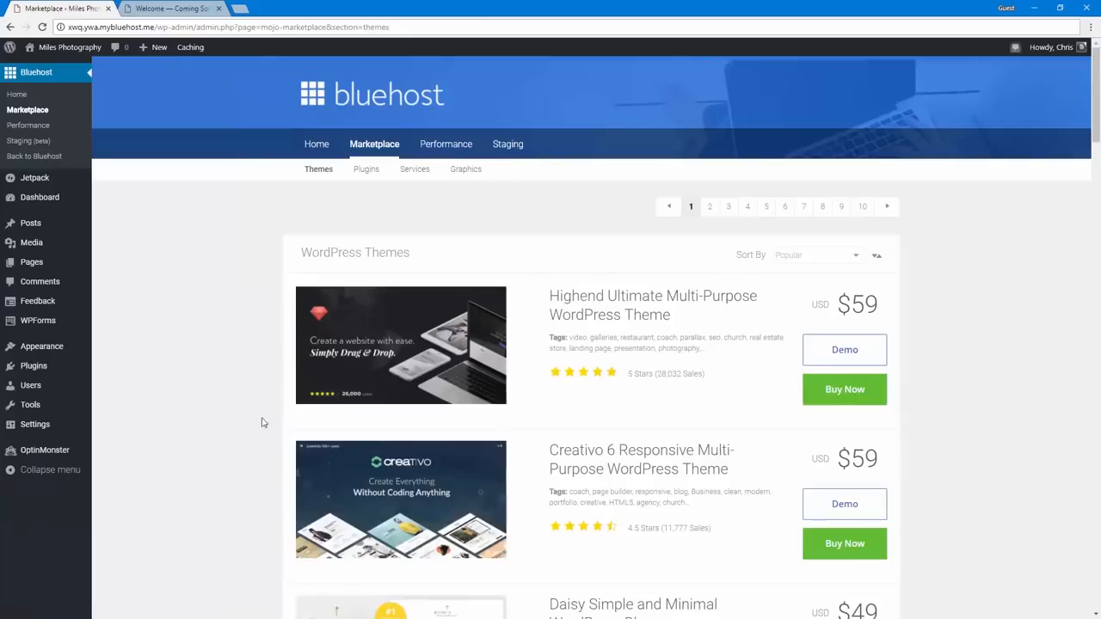
pyautogui.scroll(-5, 263, 422)
pyautogui.scroll(-20, 263, 422)
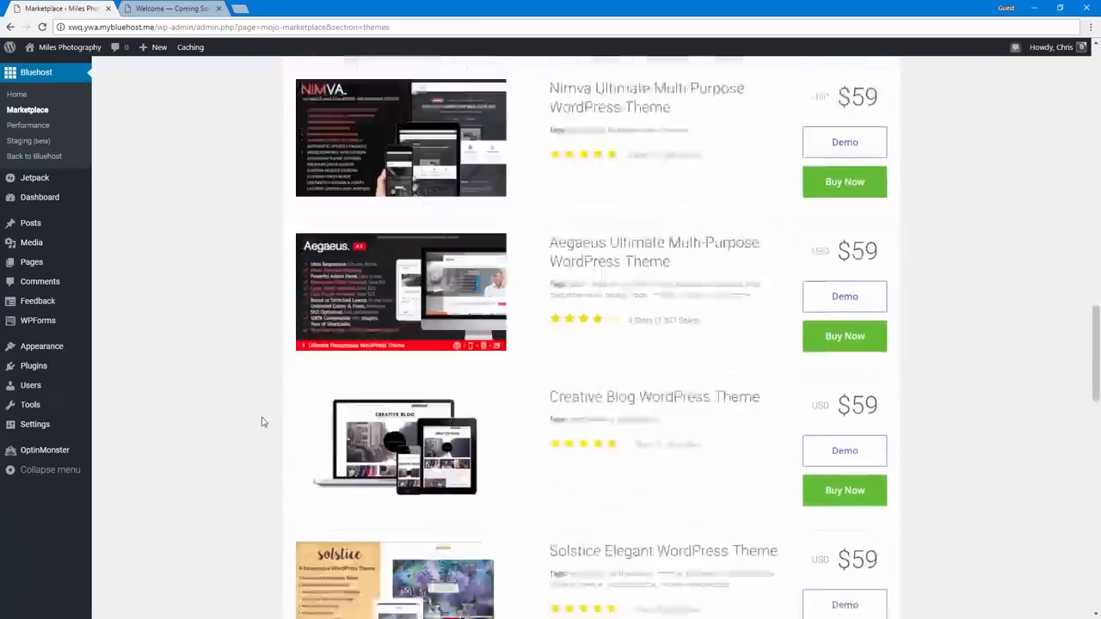
pyautogui.scroll(-7, 263, 421)
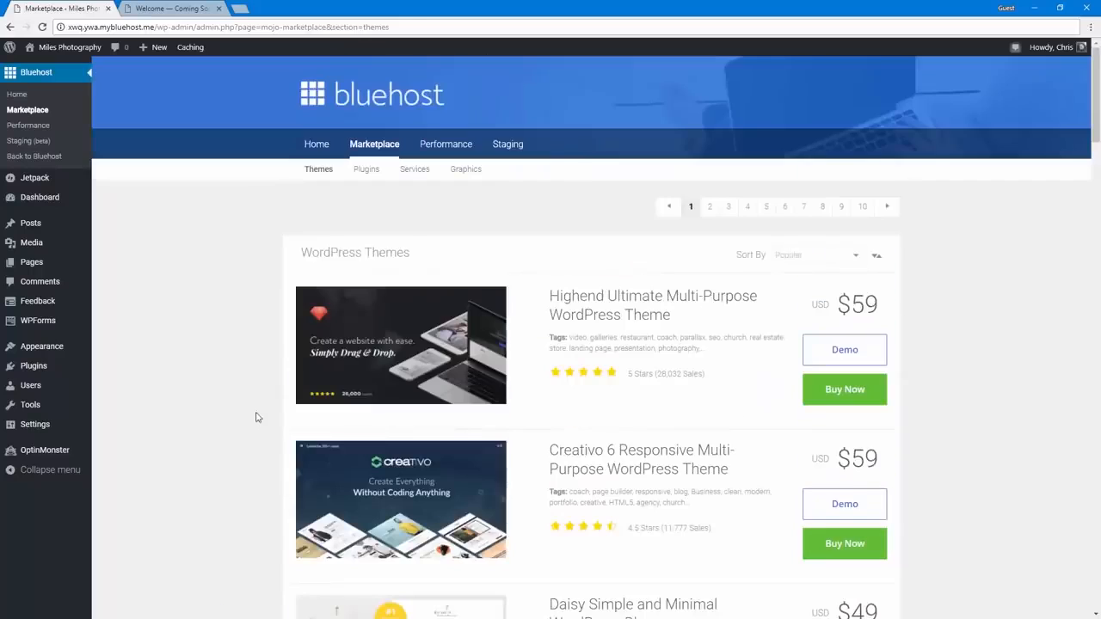
pyautogui.scroll(-10, 252, 417)
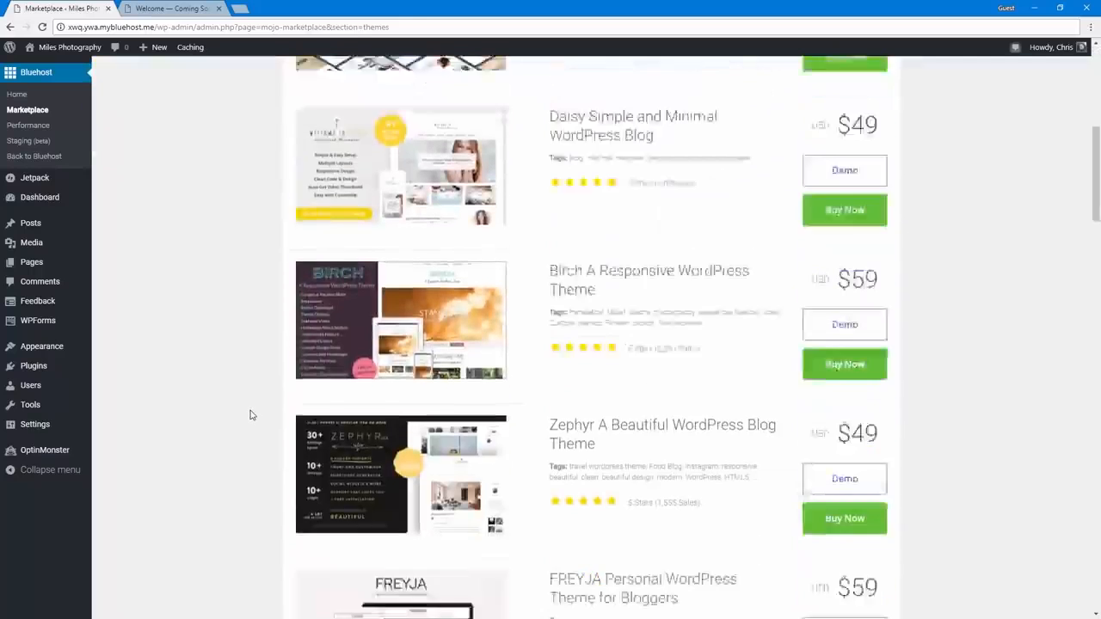
pyautogui.scroll(-10, 250, 416)
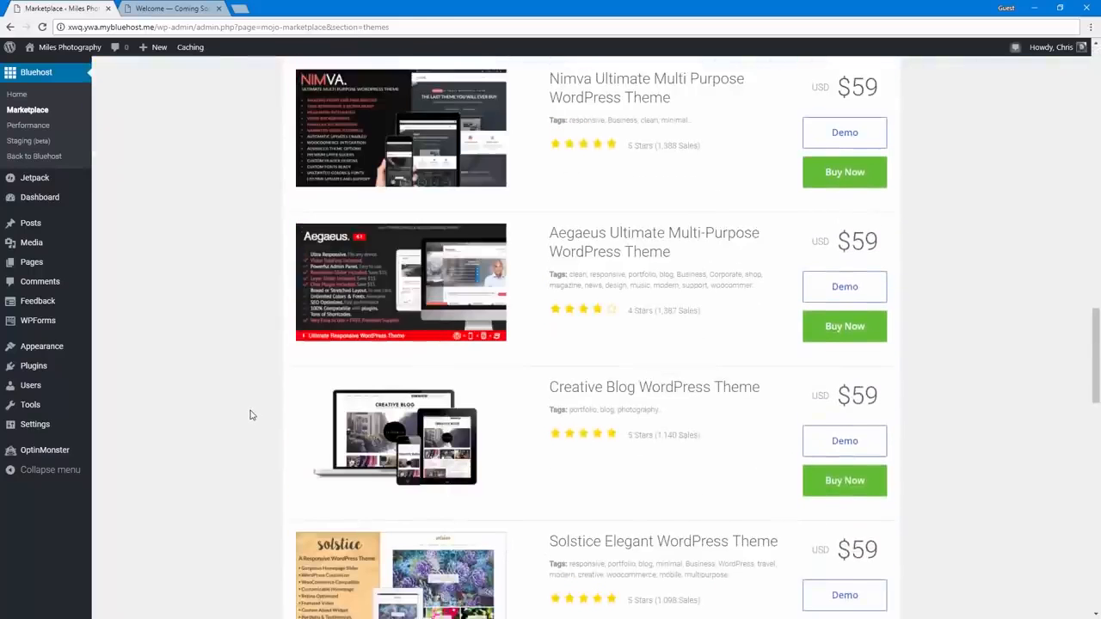
pyautogui.scroll(20, 251, 416)
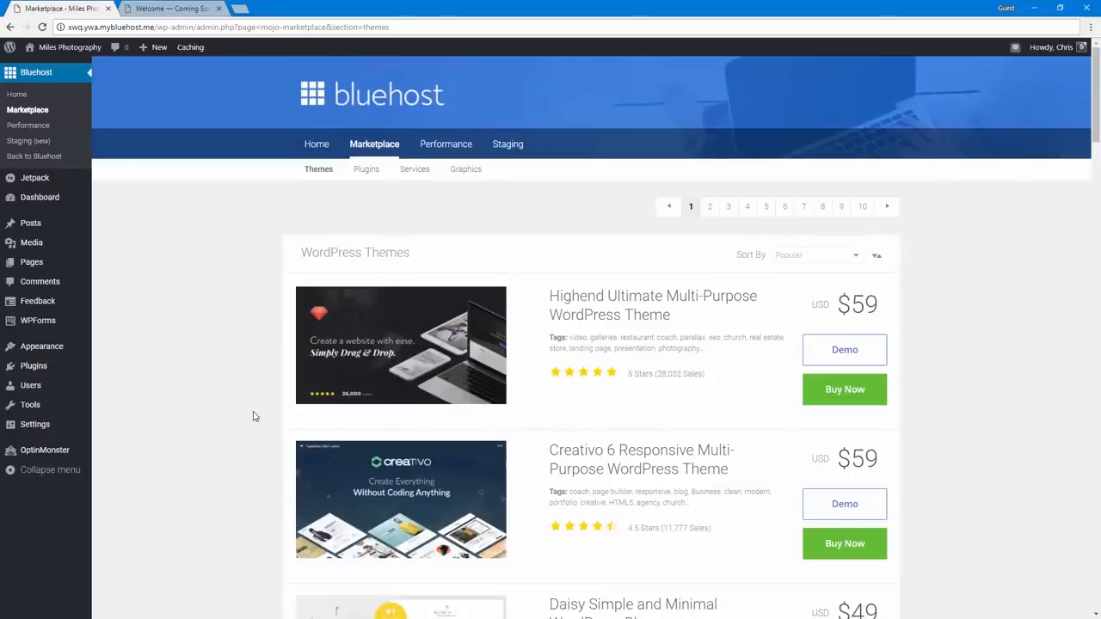
pyautogui.scroll(-5, 254, 416)
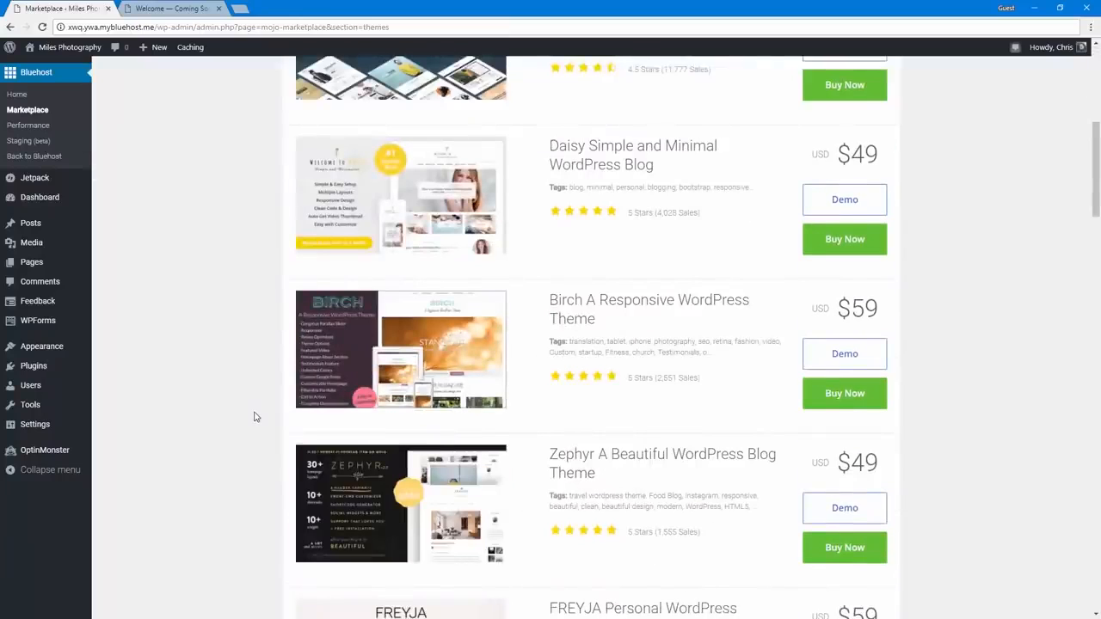
pyautogui.scroll(-5, 254, 416)
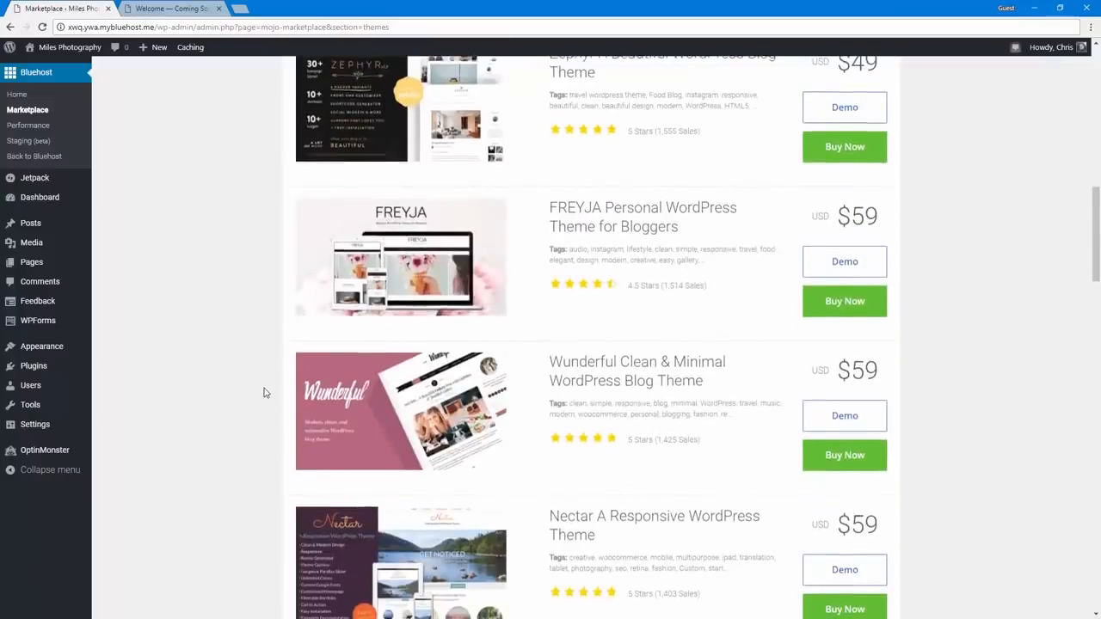
pyautogui.scroll(10, 265, 393)
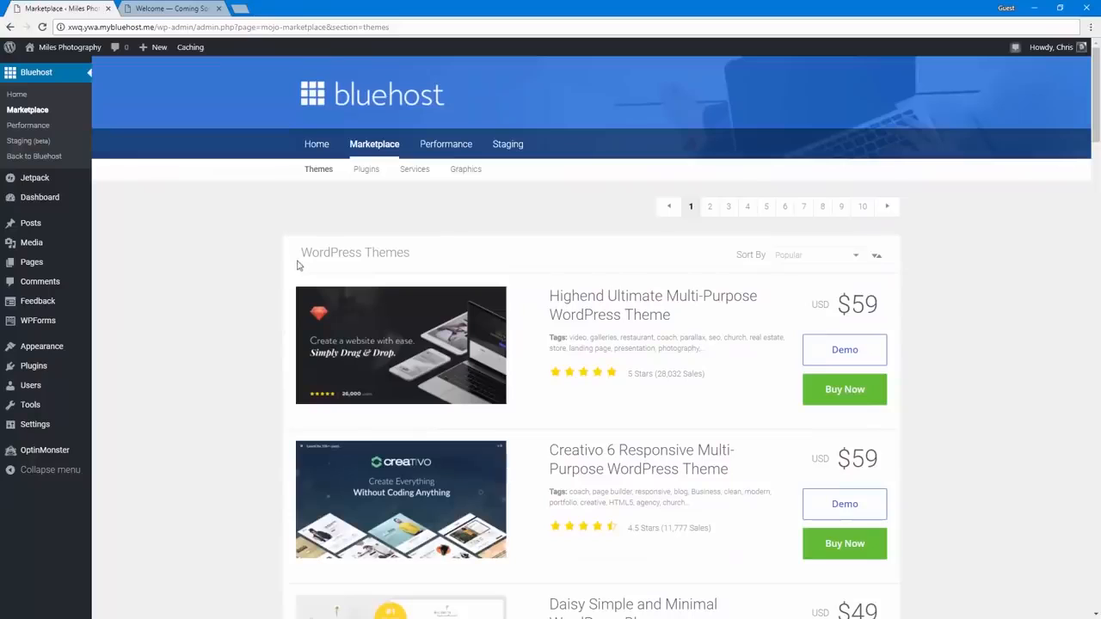
# Install the Sydney theme from the popular WordPress.org themes
pyautogui.click(69, 353)
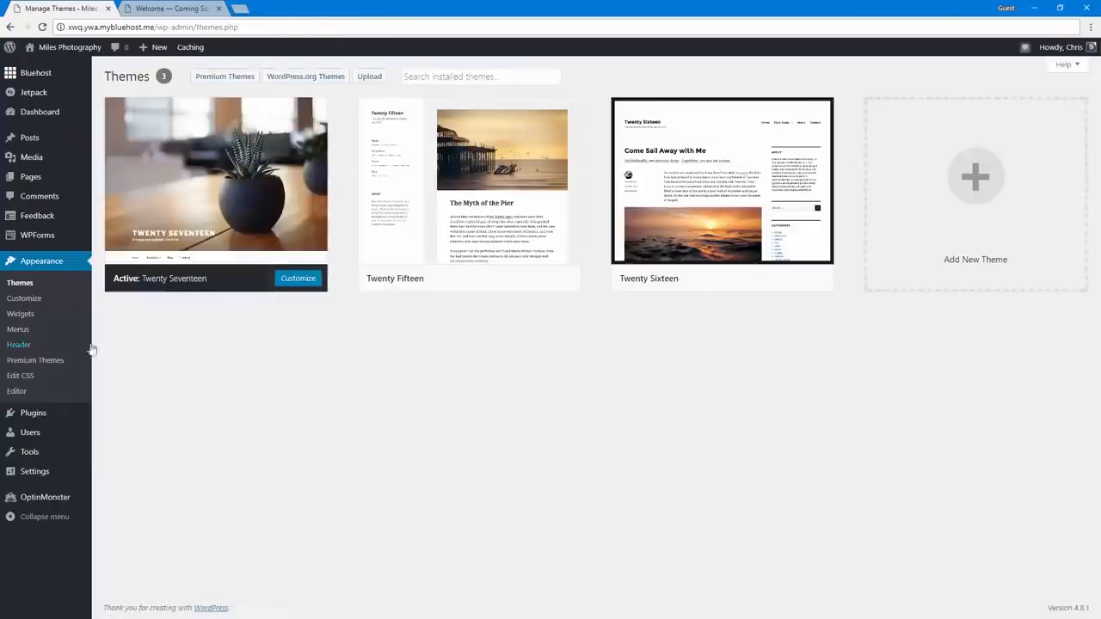
pyautogui.click(301, 79)
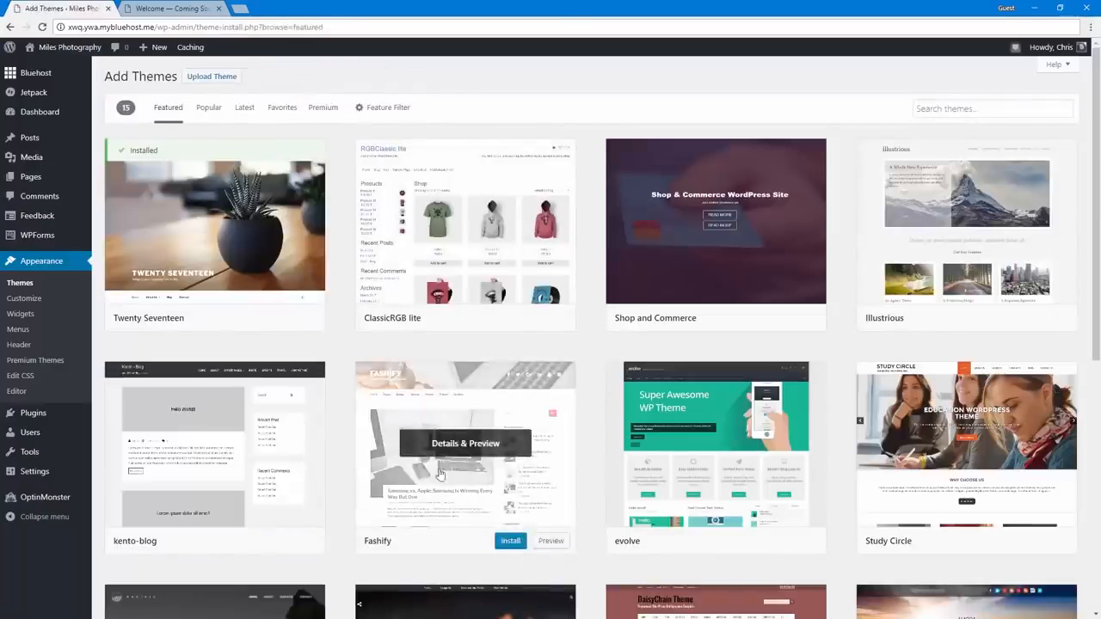
pyautogui.click(207, 108)
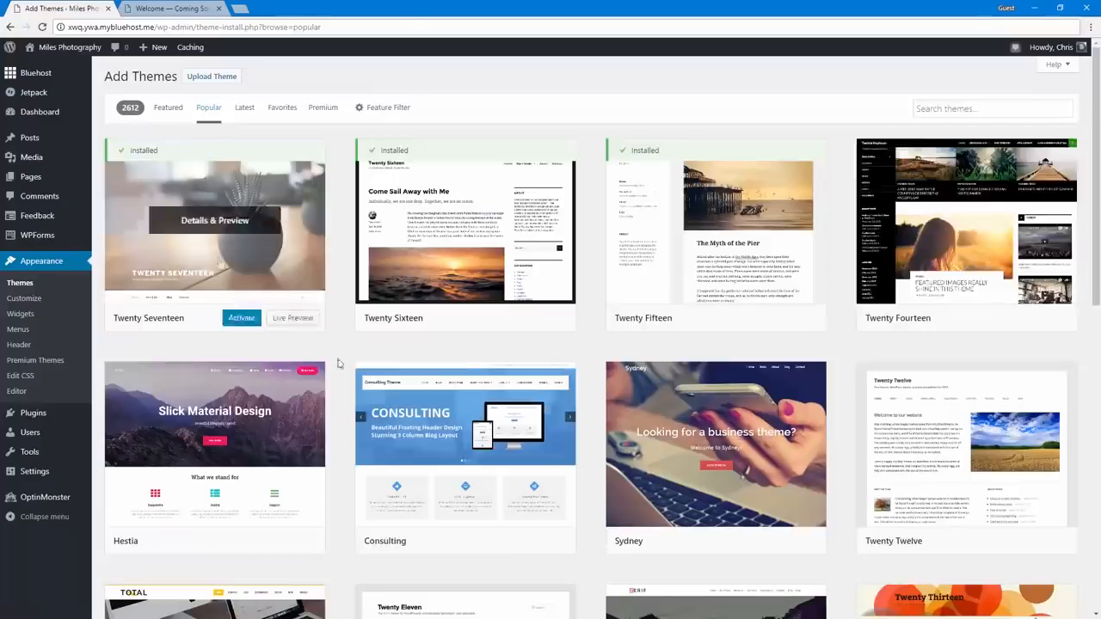
pyautogui.scroll(-4, 339, 364)
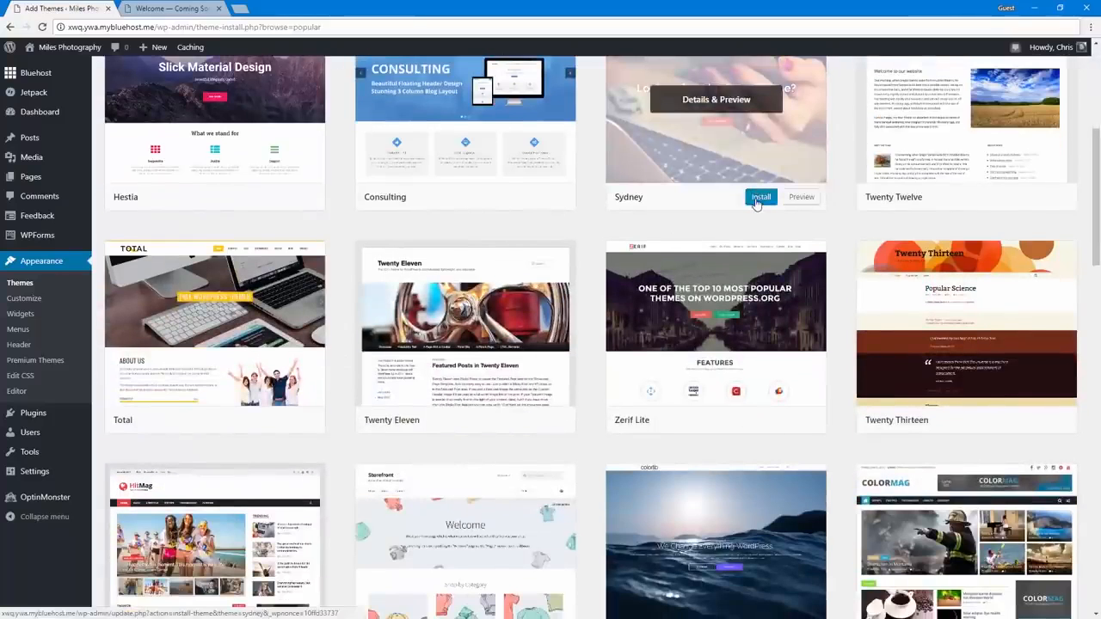
pyautogui.click(757, 197)
pyautogui.scroll(1, 532, 308)
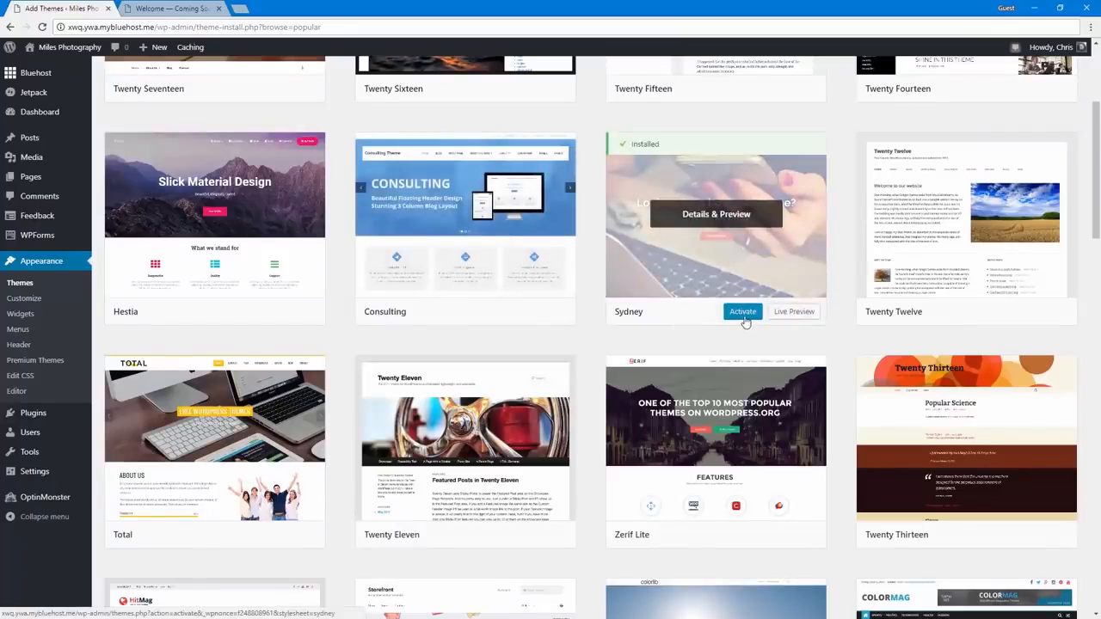
# Return to the installed themes, activate Twenty Fifteen and look over the site's front page with it
pyautogui.scroll(2, 101, 297)
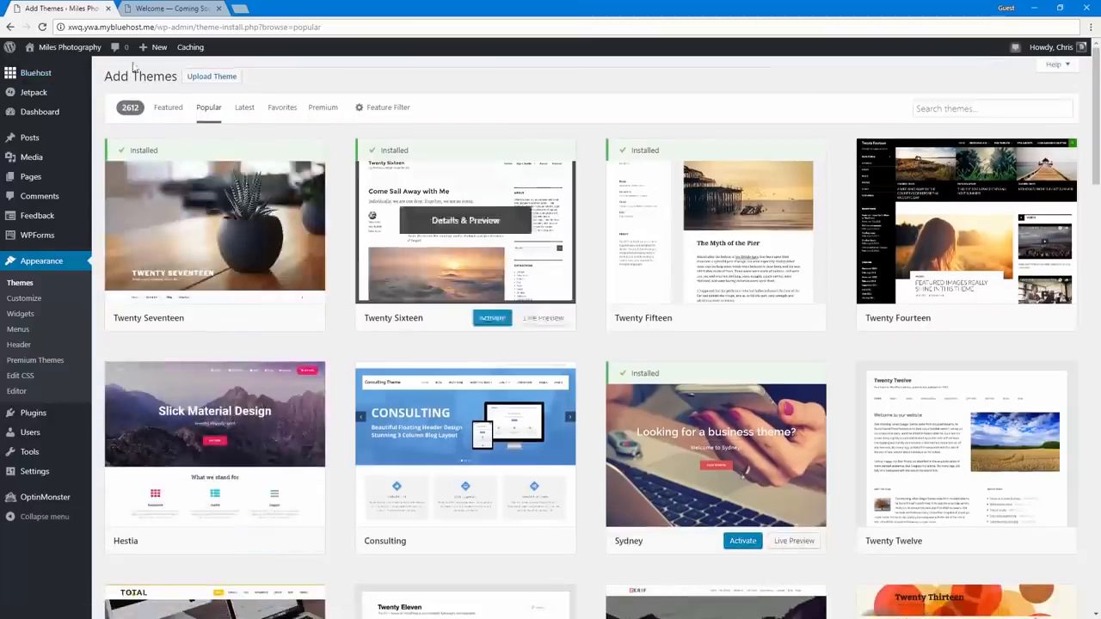
pyautogui.click(20, 283)
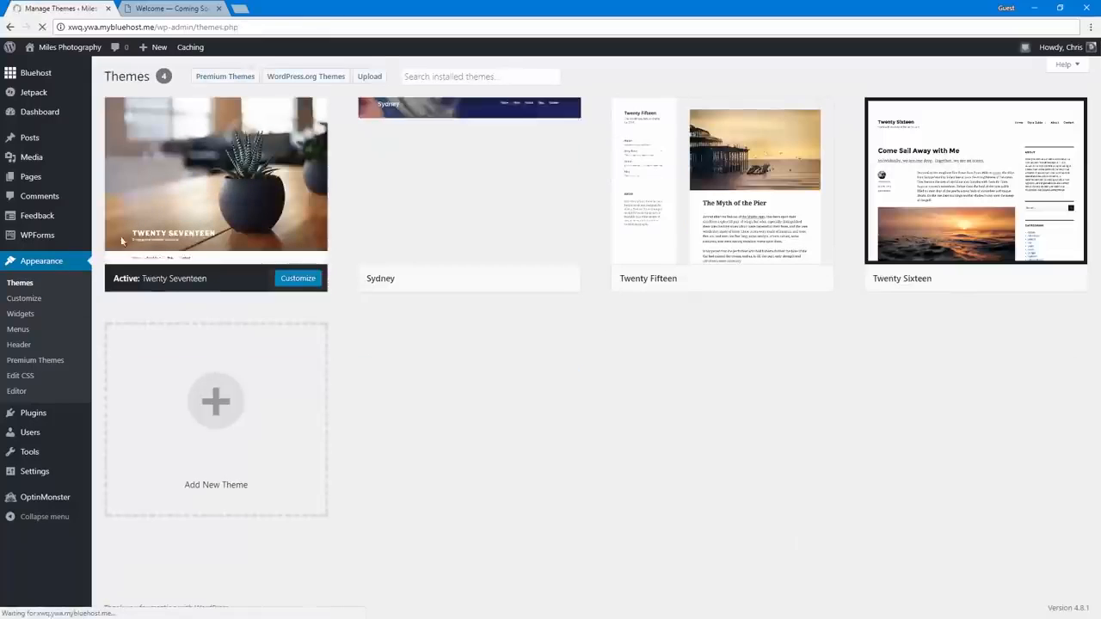
pyautogui.moveTo(957, 204)
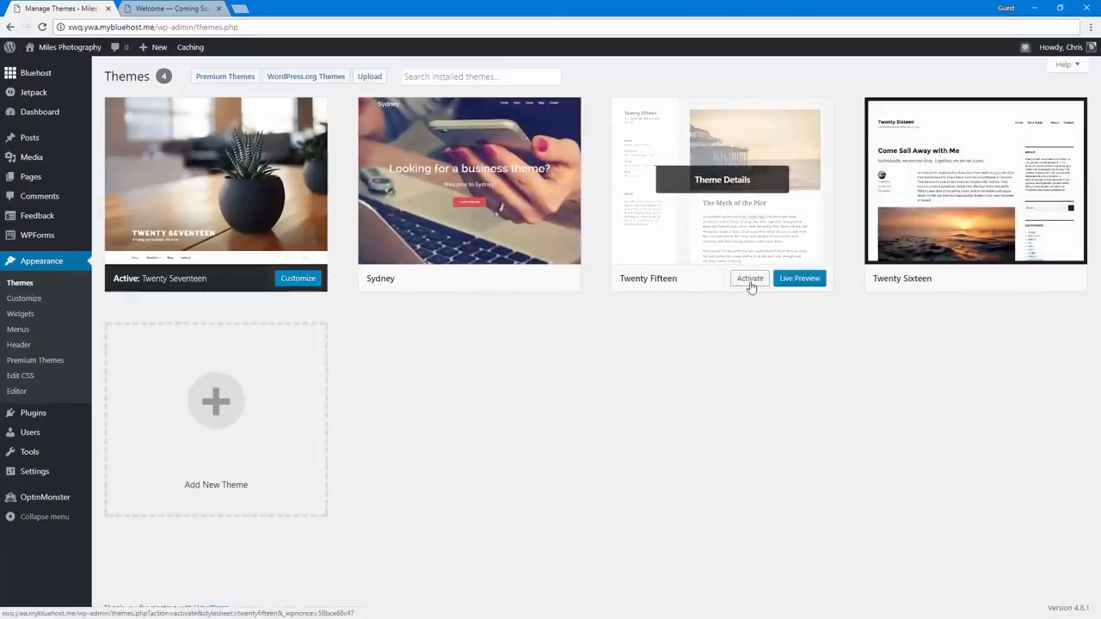
pyautogui.click(750, 281)
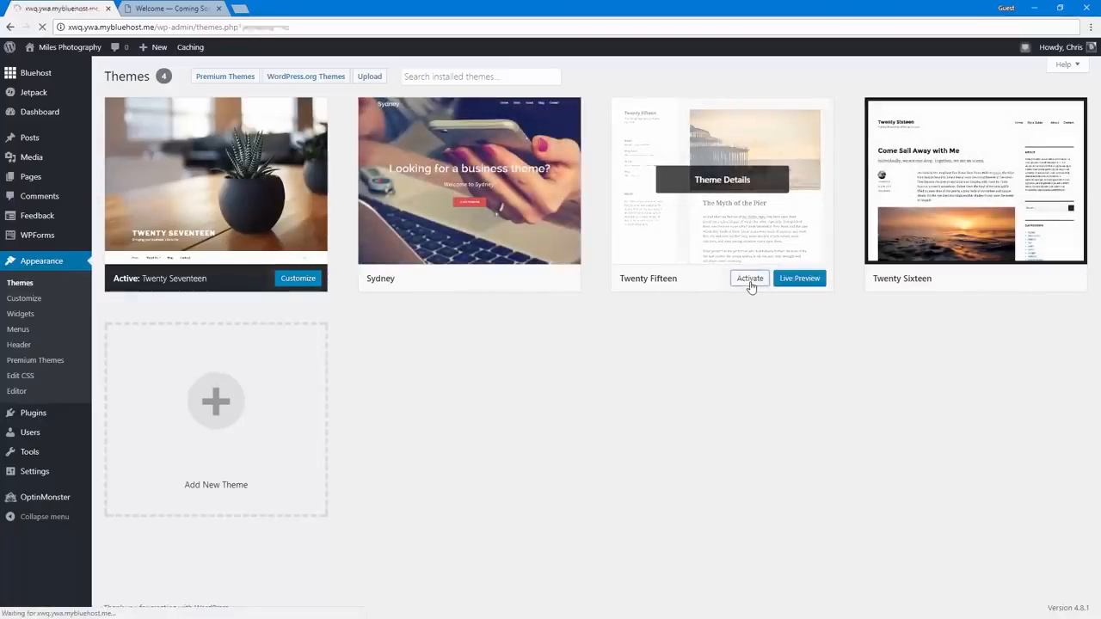
pyautogui.moveTo(93, 67)
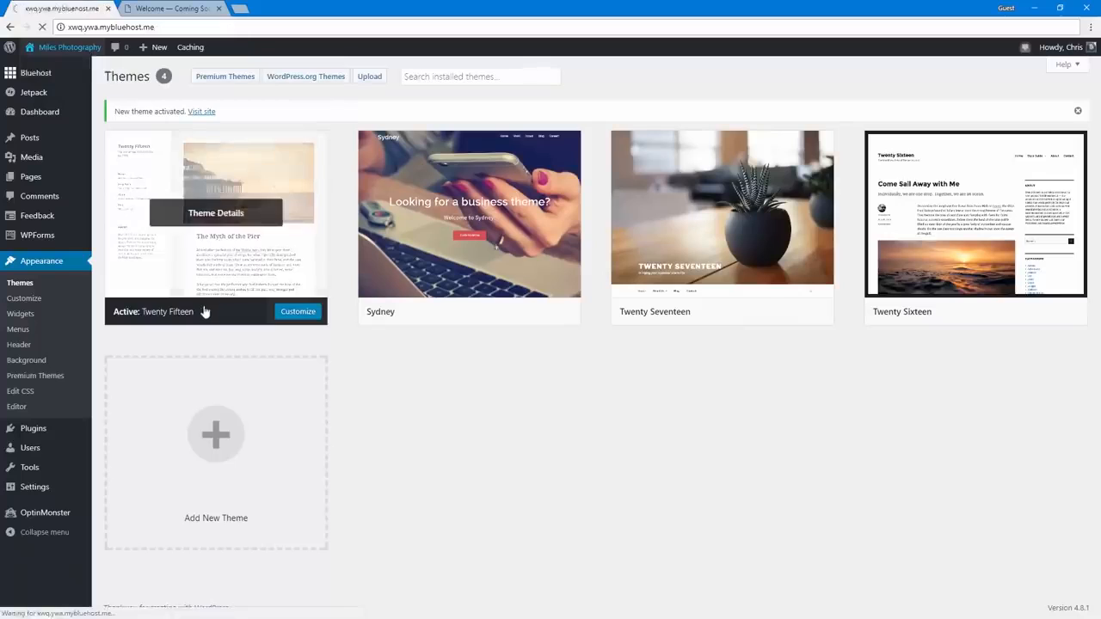
pyautogui.scroll(-3, 314, 473)
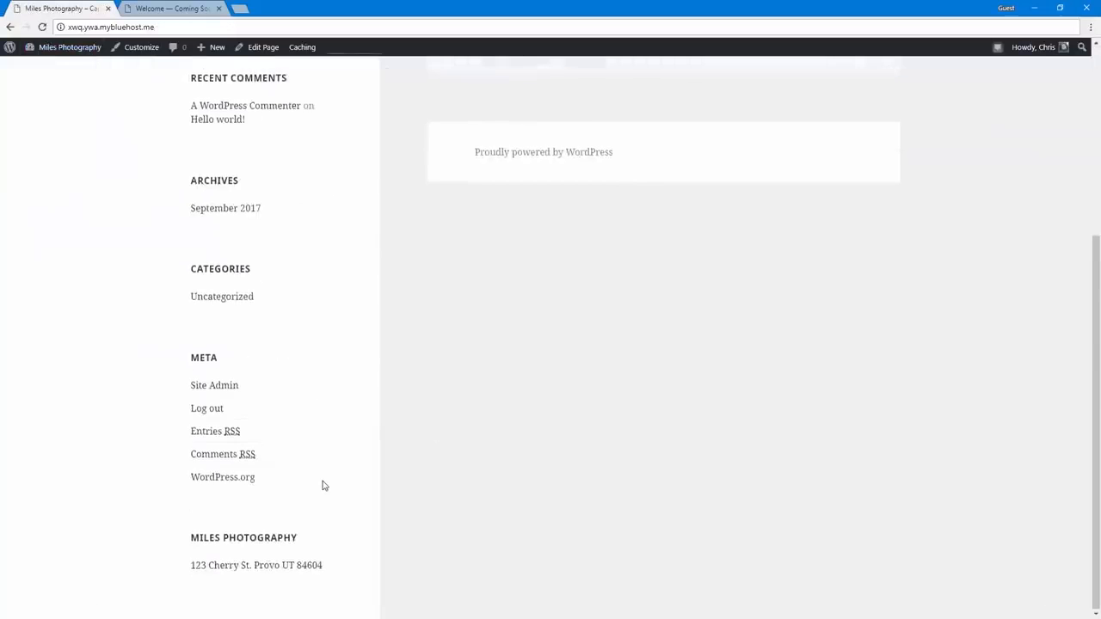
pyautogui.scroll(3, 324, 486)
# Go back to the theme management page, reactivate the Twenty Seventeen theme and dismiss the notice
pyautogui.click(84, 48)
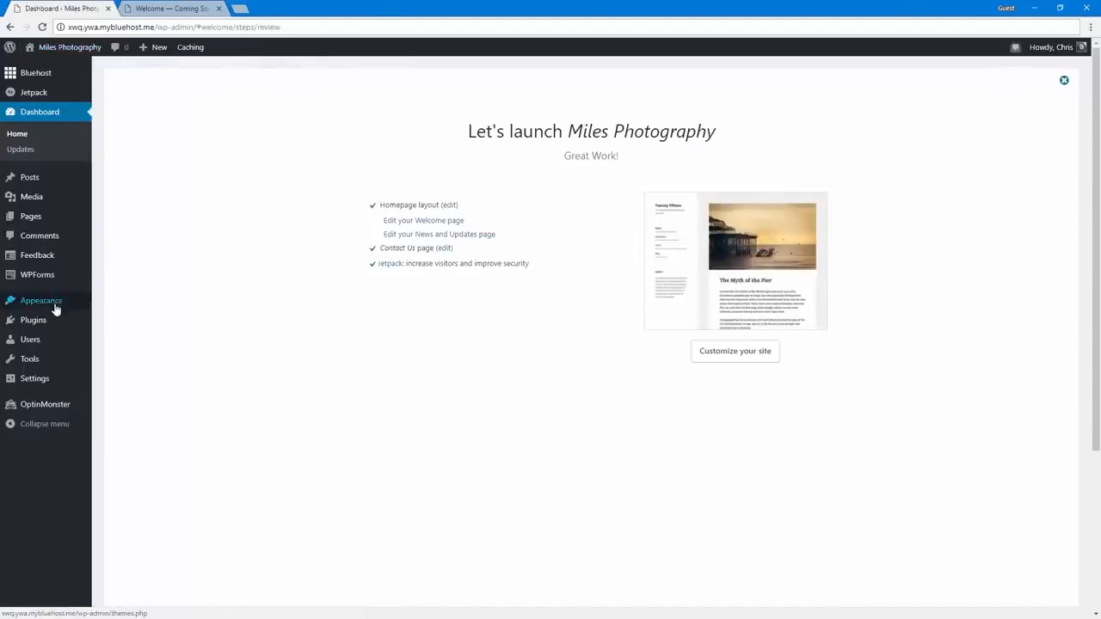
pyautogui.click(37, 306)
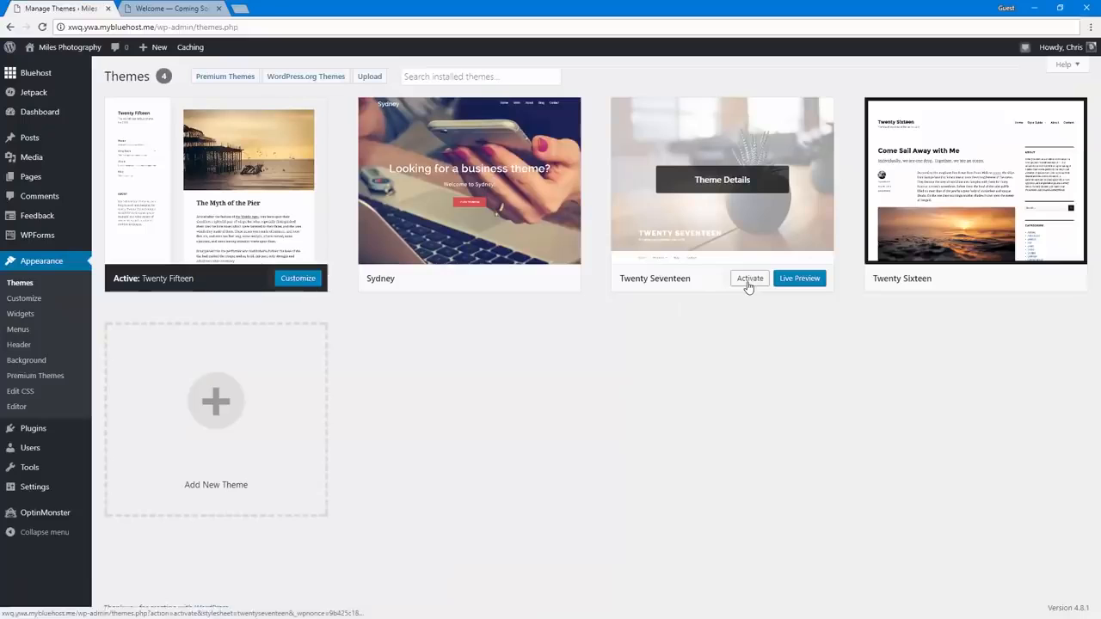
pyautogui.click(748, 281)
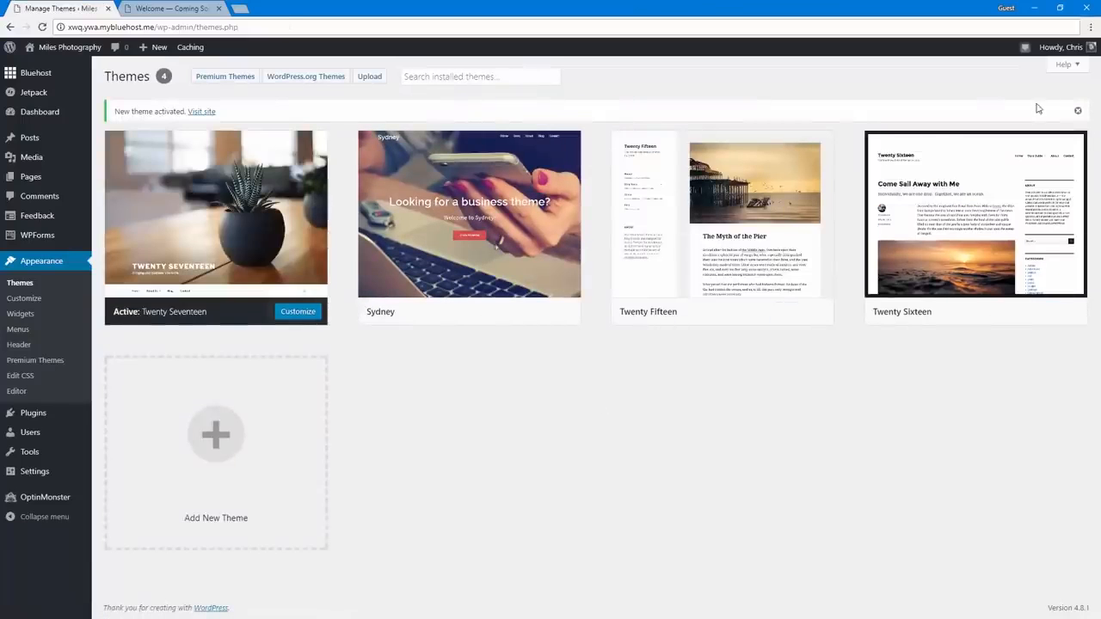
pyautogui.click(1077, 115)
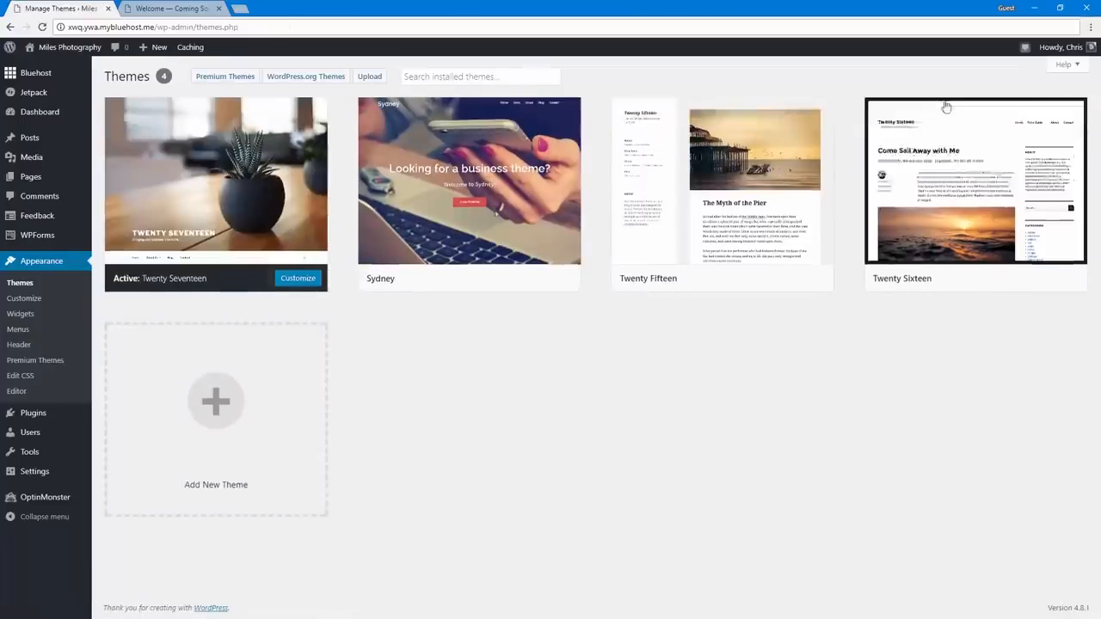
# Visit the live site, open it for customizing and look through the installed themes without switching the active one
pyautogui.click(80, 54)
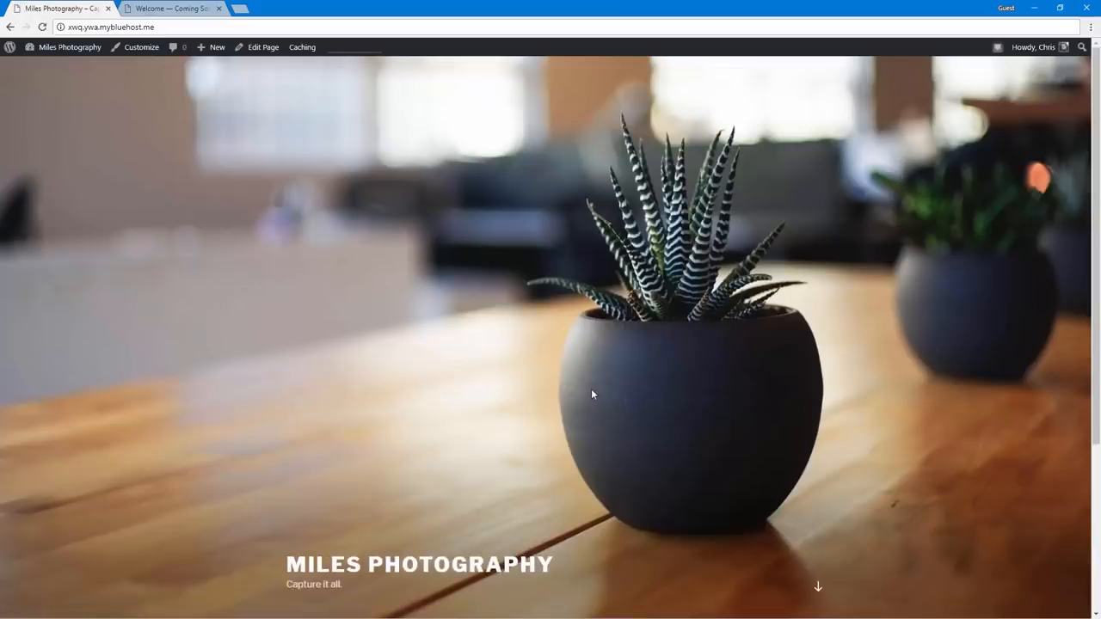
pyautogui.click(132, 51)
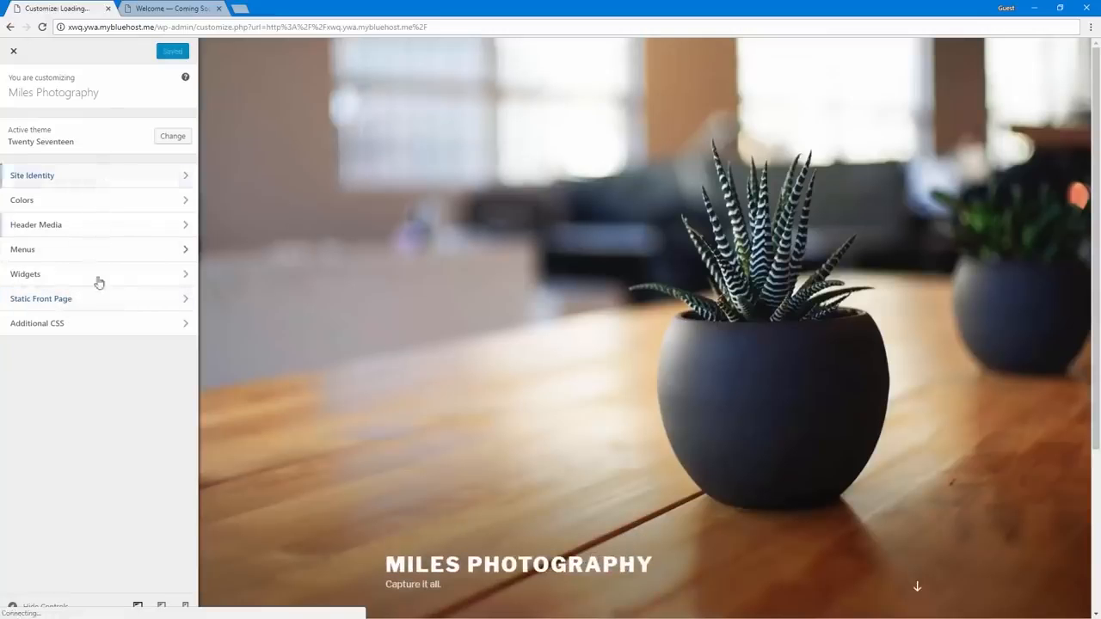
pyautogui.click(170, 136)
pyautogui.scroll(-2, 111, 305)
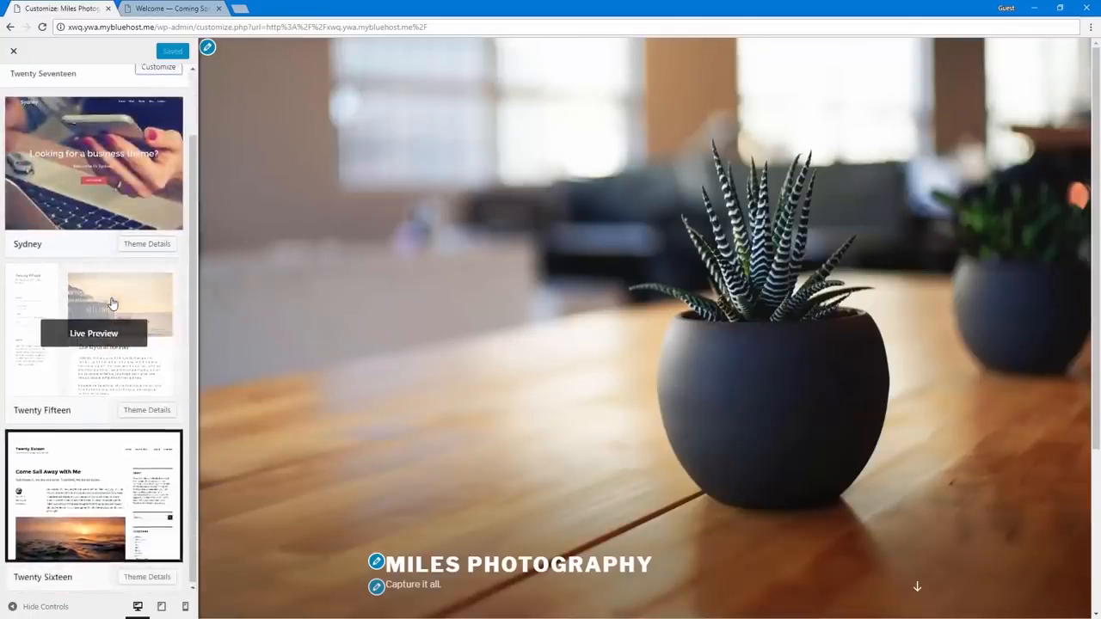
pyautogui.scroll(2, 112, 304)
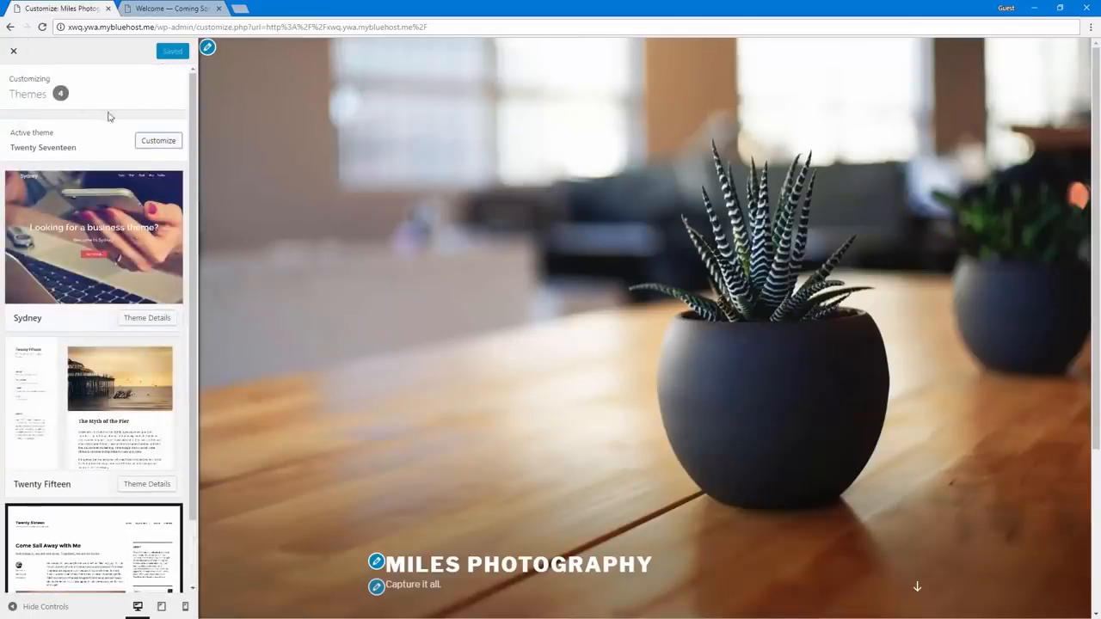
pyautogui.click(158, 140)
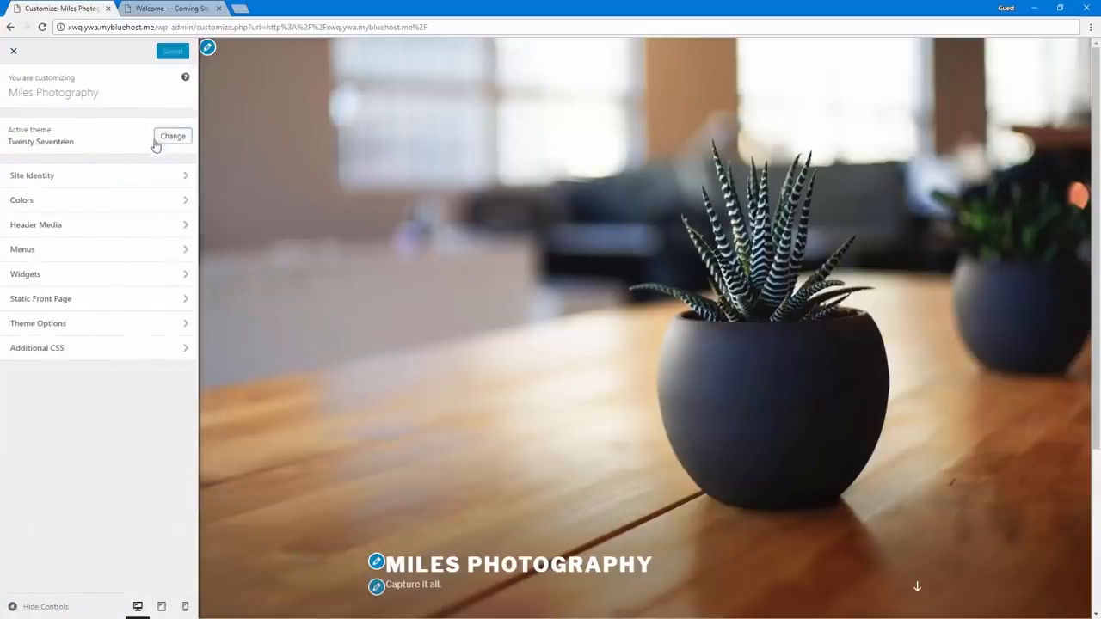
# Upload camera-clip-art.png in the site identity settings and use it as the site logo
pyautogui.click(110, 177)
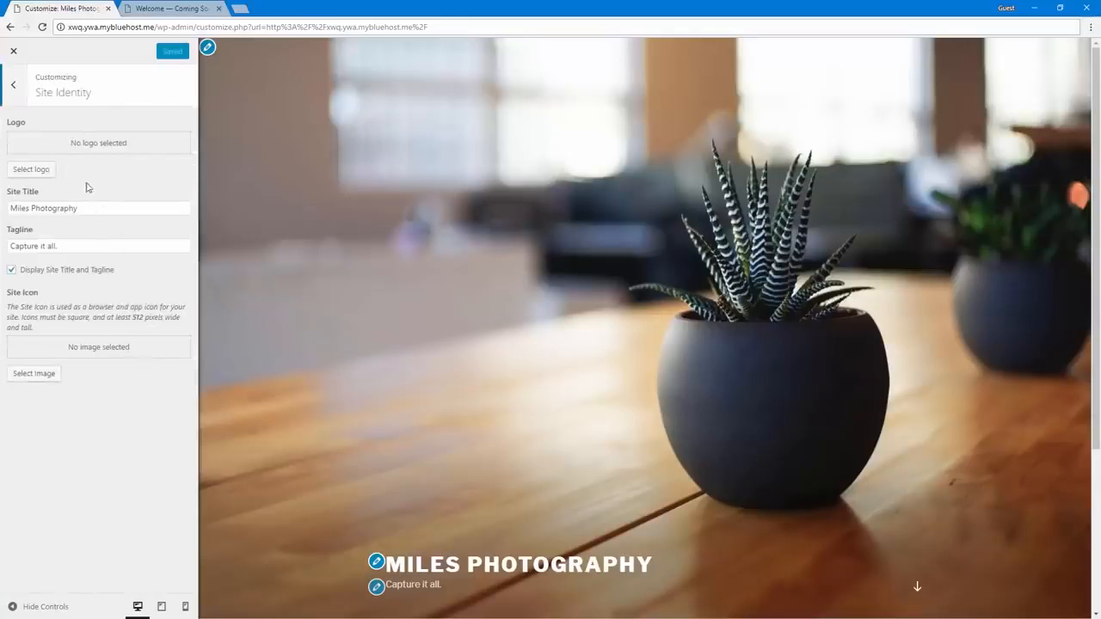
pyautogui.click(80, 208)
pyautogui.click(83, 243)
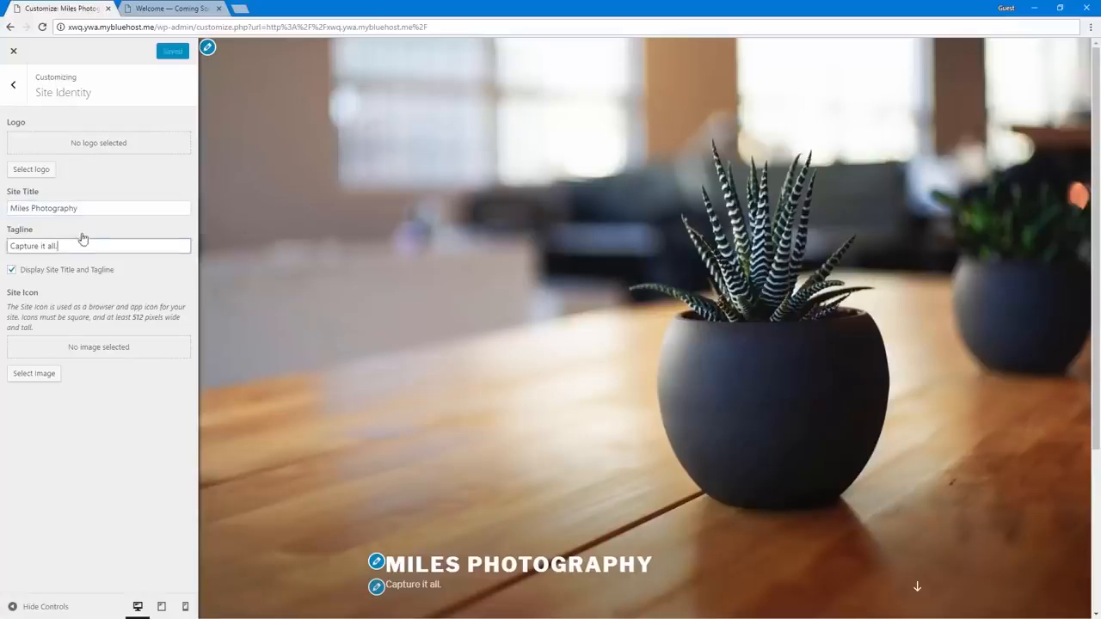
pyautogui.click(92, 207)
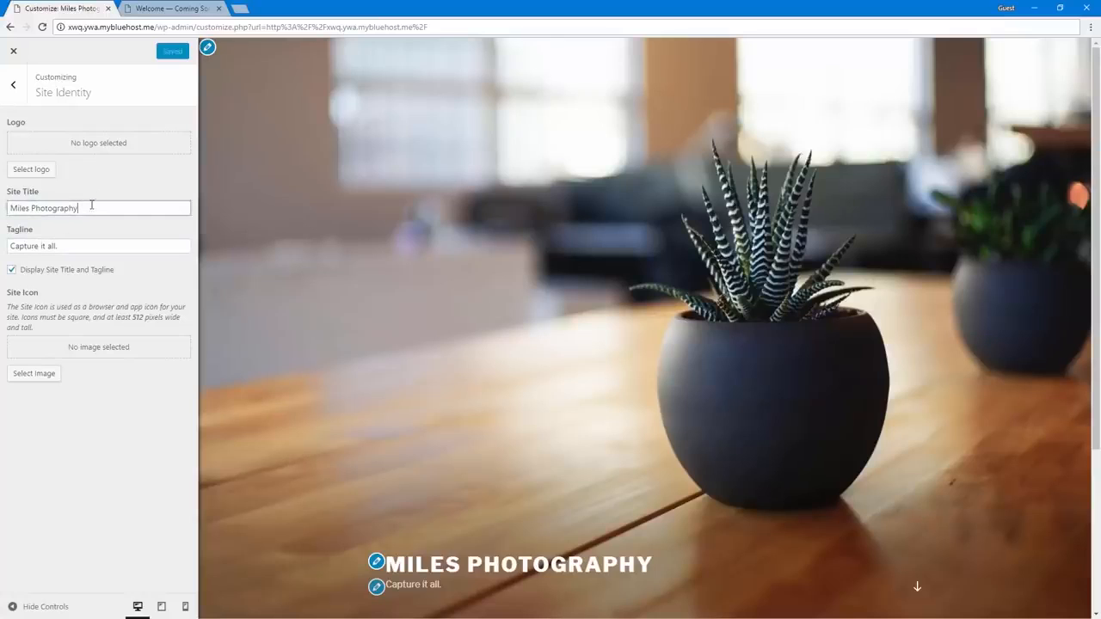
pyautogui.click(50, 175)
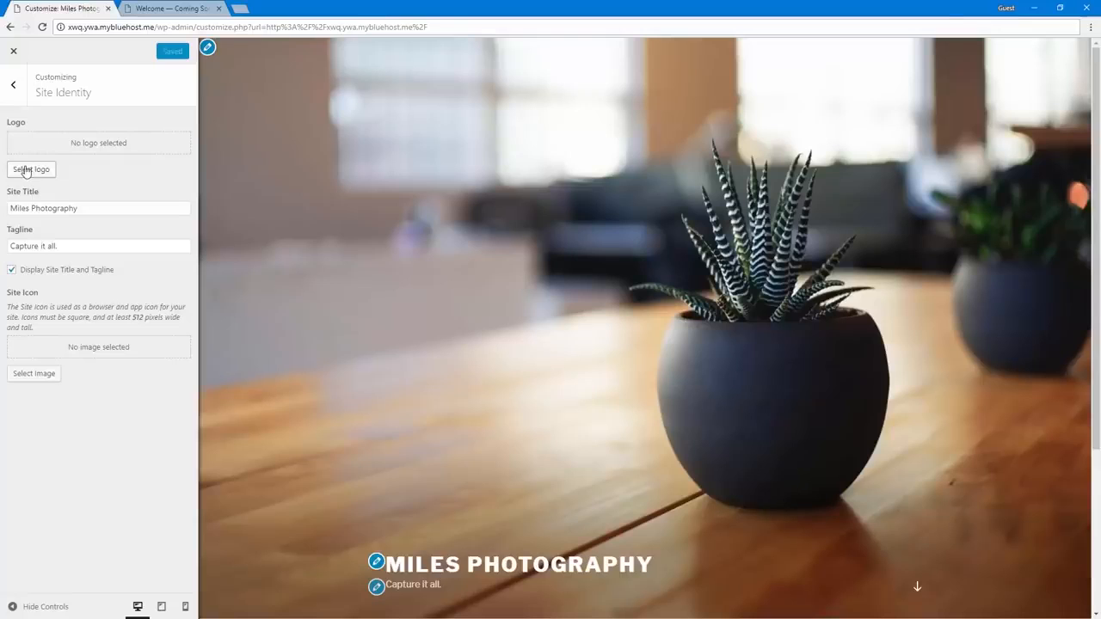
pyautogui.click(27, 169)
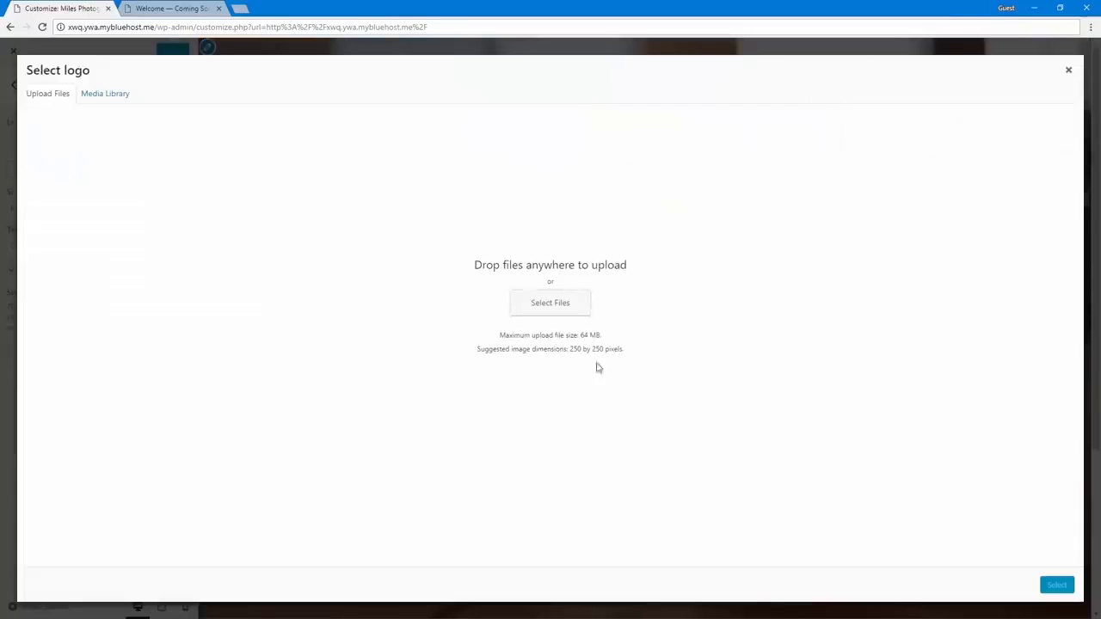
pyautogui.click(561, 304)
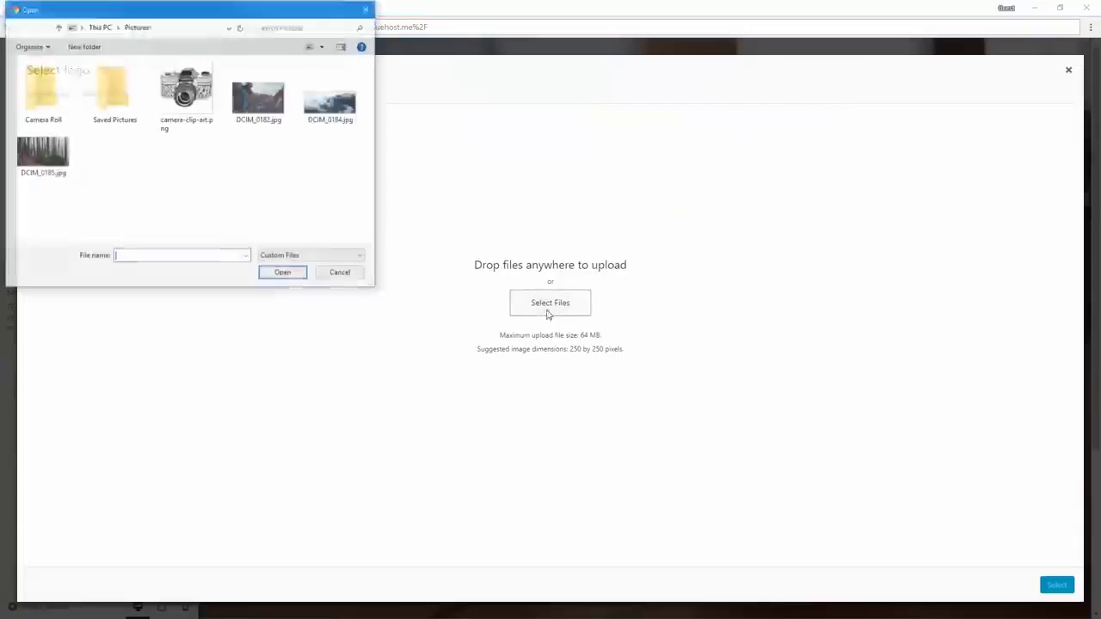
pyautogui.doubleClick(200, 113)
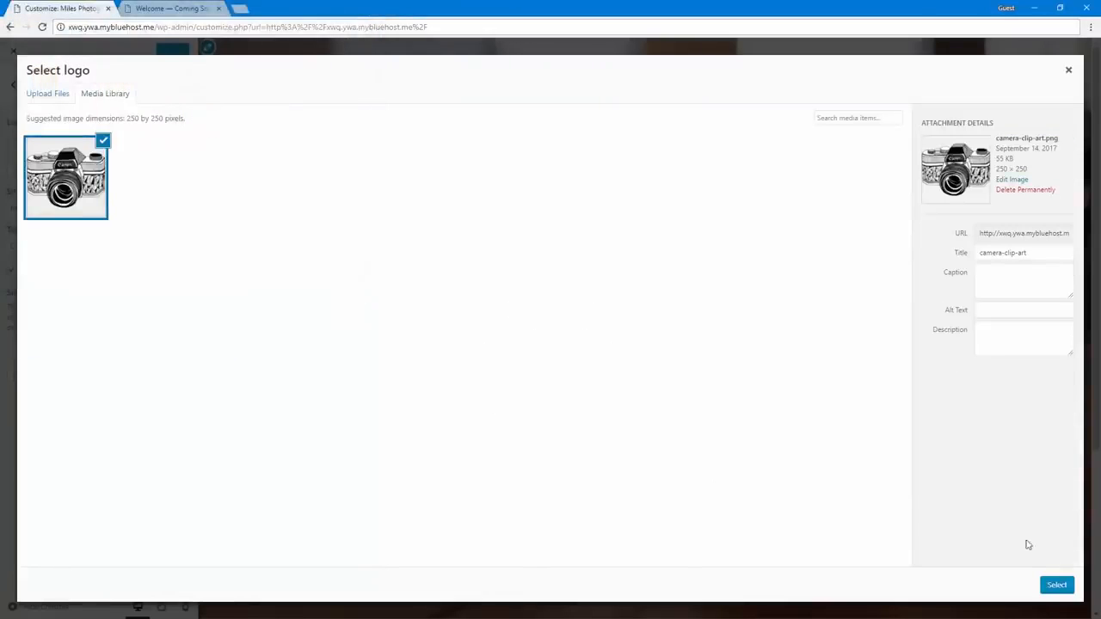
pyautogui.click(1055, 585)
pyautogui.click(1053, 586)
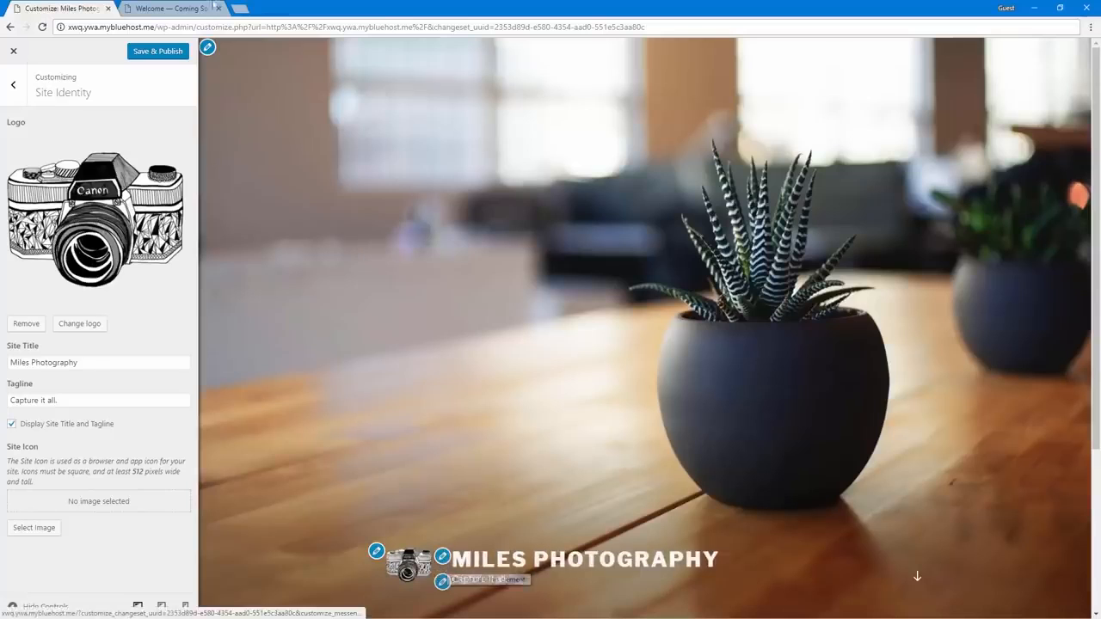
# Upload DCIM_0182.jpg and set it as the new header image of the site
pyautogui.click(209, 49)
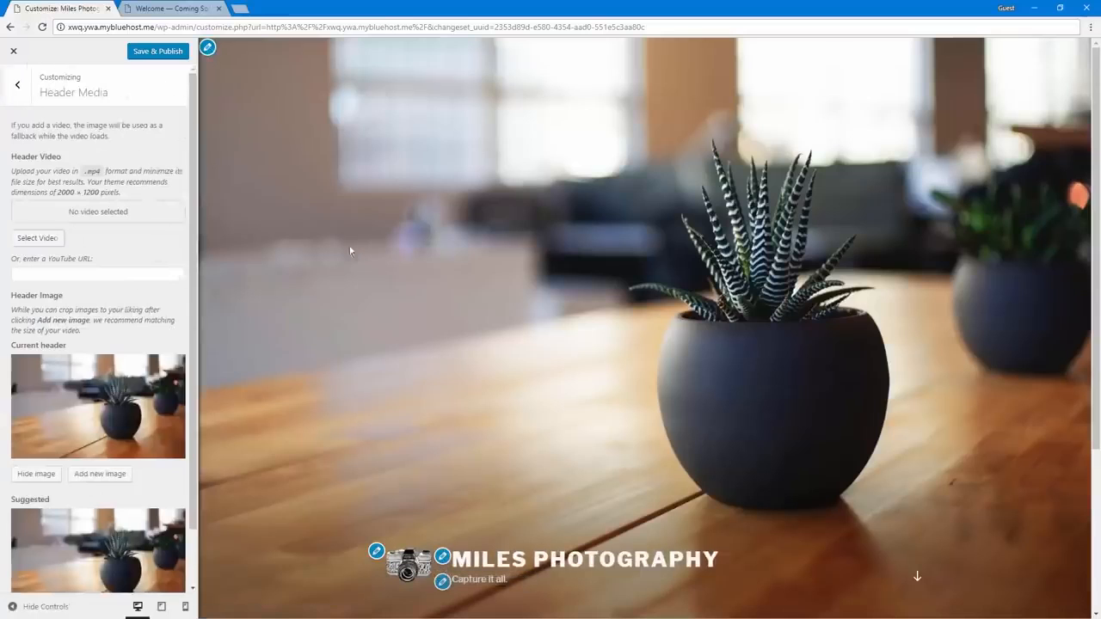
pyautogui.click(376, 551)
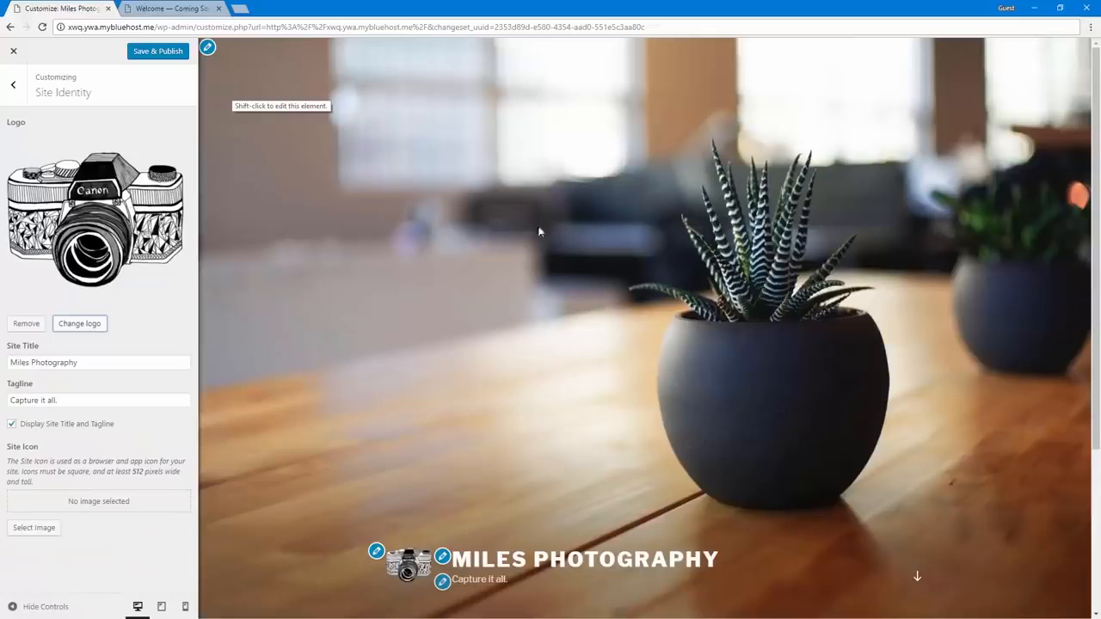
pyautogui.click(207, 47)
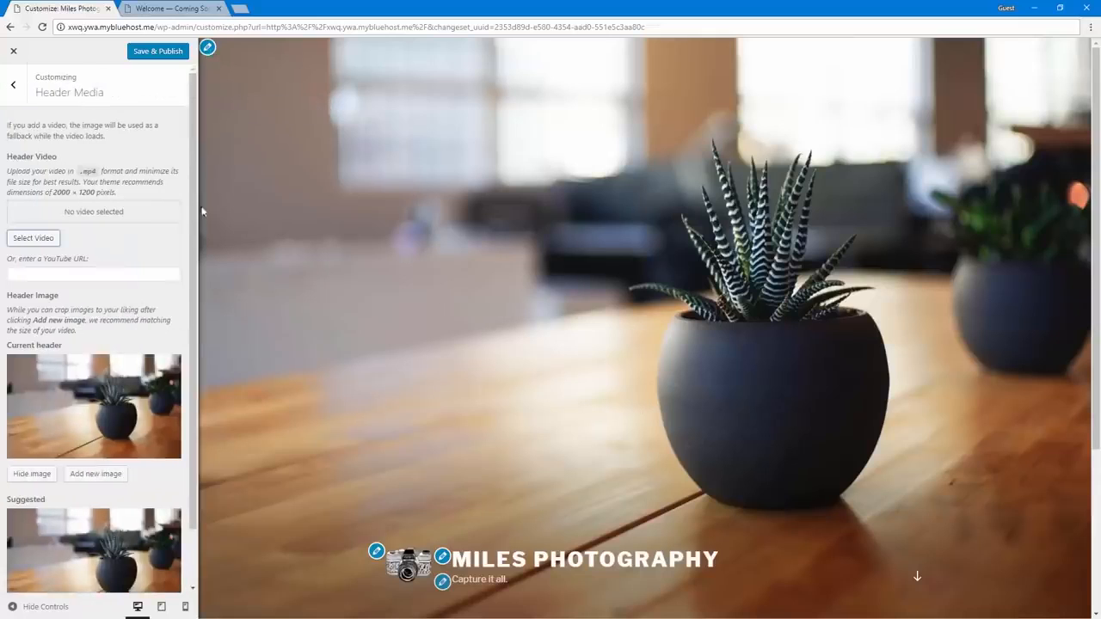
pyautogui.click(90, 480)
pyautogui.click(38, 93)
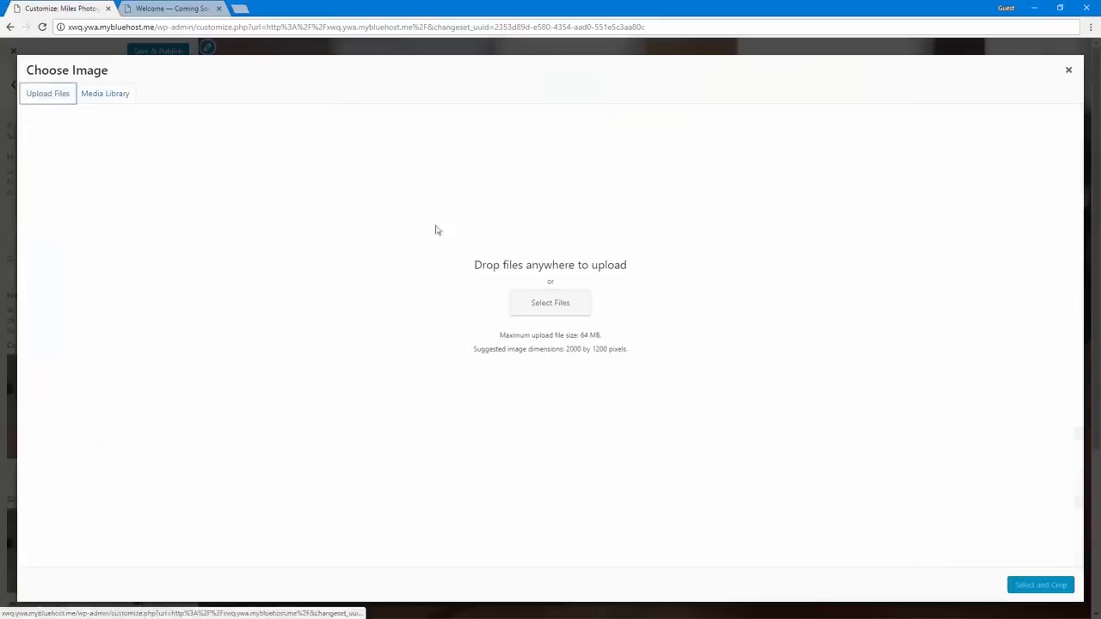
pyautogui.click(538, 306)
pyautogui.doubleClick(271, 86)
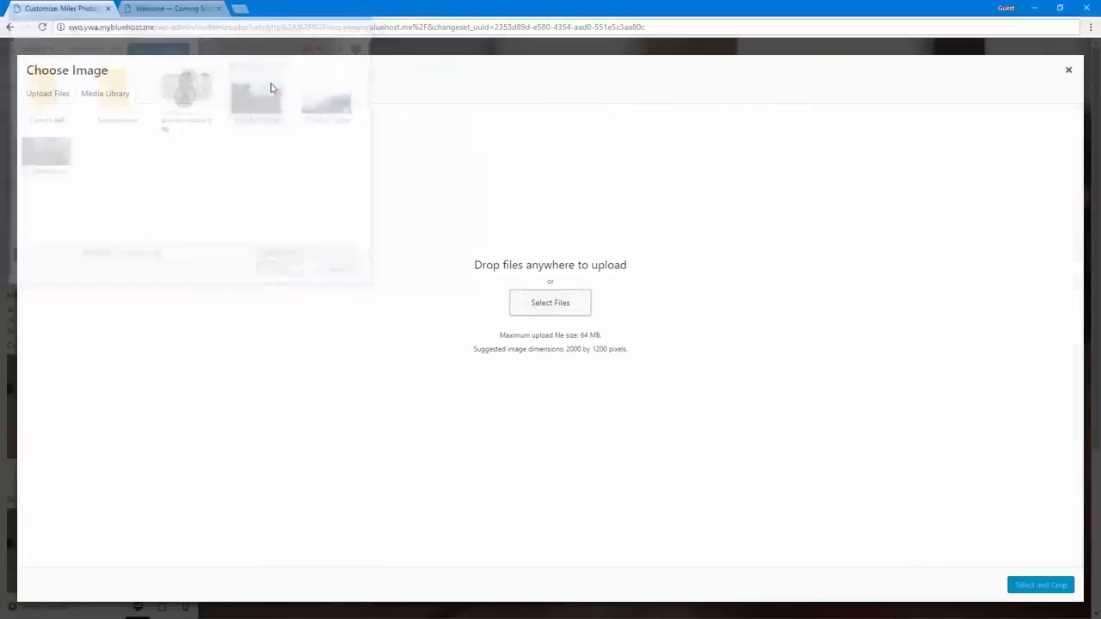
pyautogui.click(1043, 586)
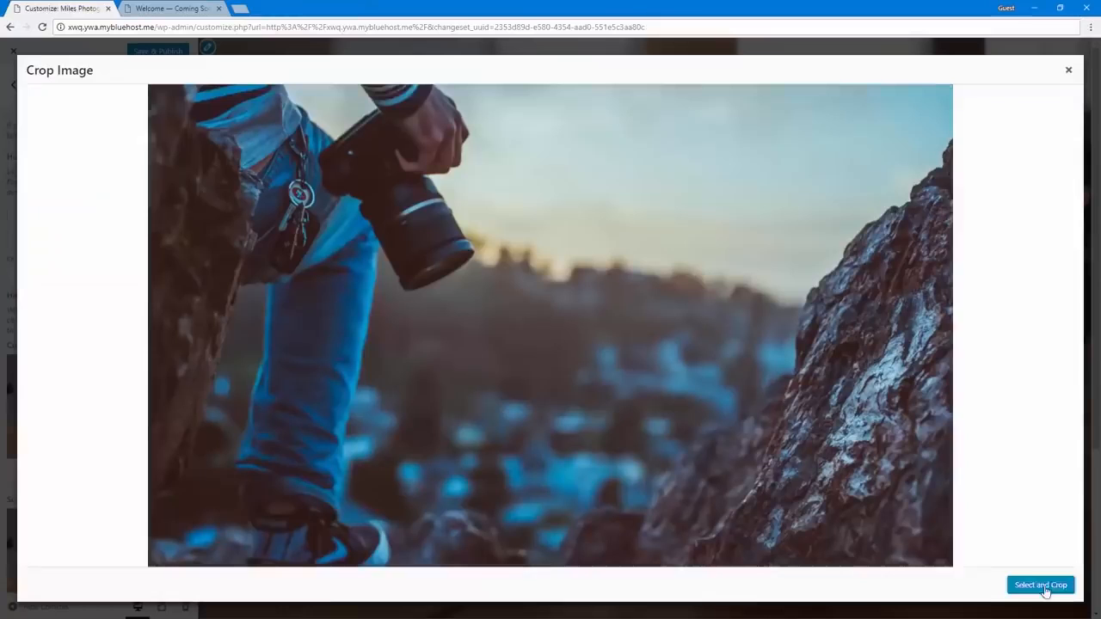
pyautogui.click(1044, 586)
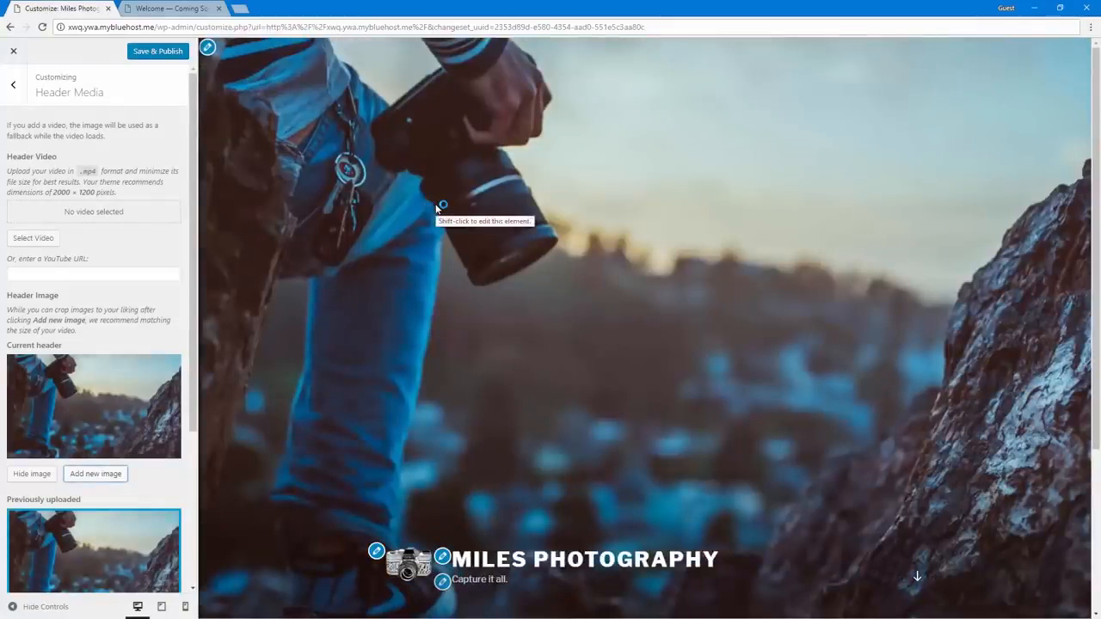
# Change the site tagline to "Capture it all on film."
pyautogui.click(446, 587)
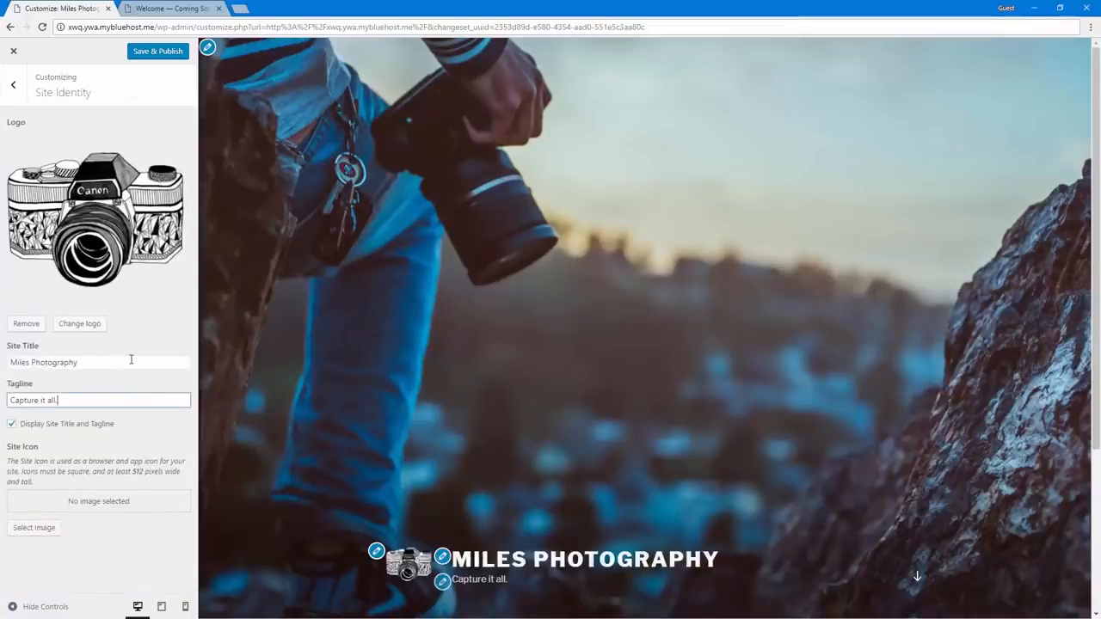
pyautogui.write('on film.')
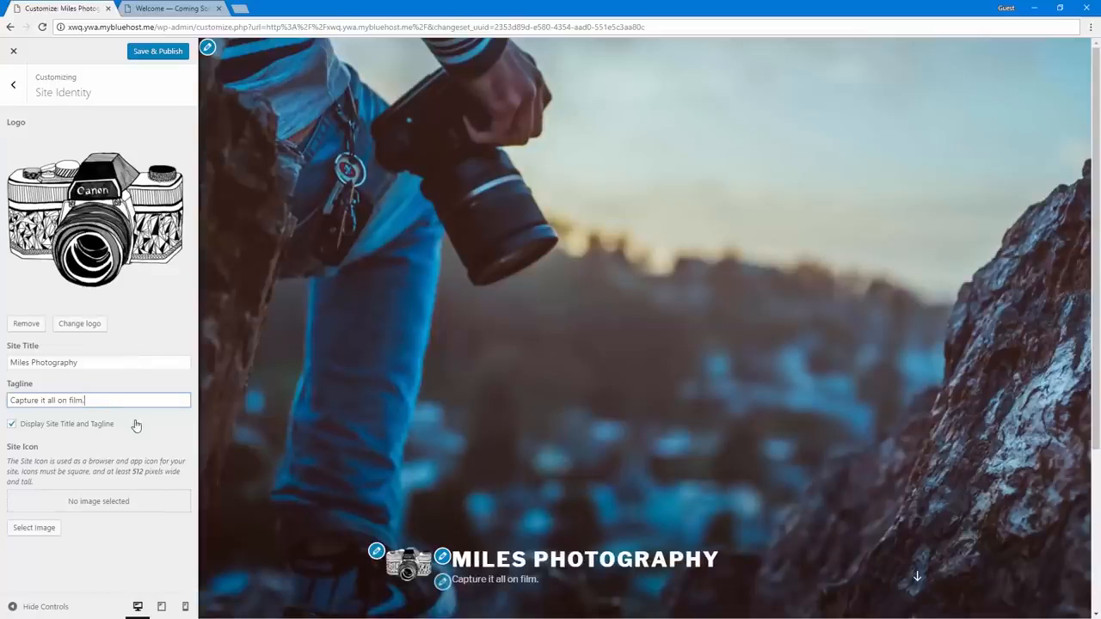
# Set camera-clip-art.png from the media library as the site icon, skipping the cropping
pyautogui.click(27, 531)
pyautogui.click(148, 180)
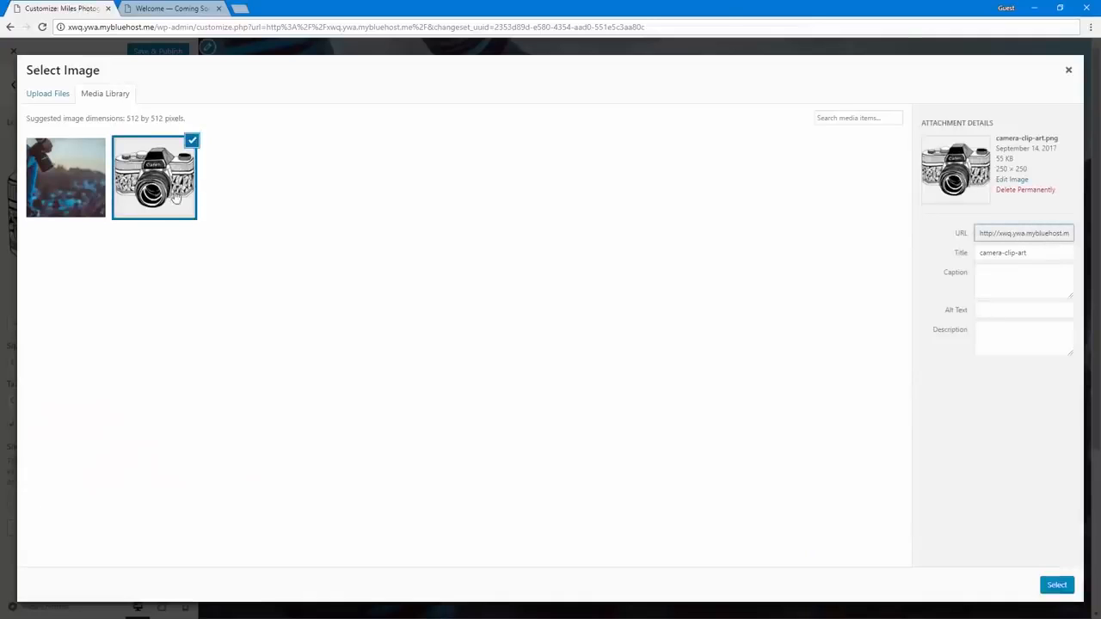
pyautogui.click(1057, 585)
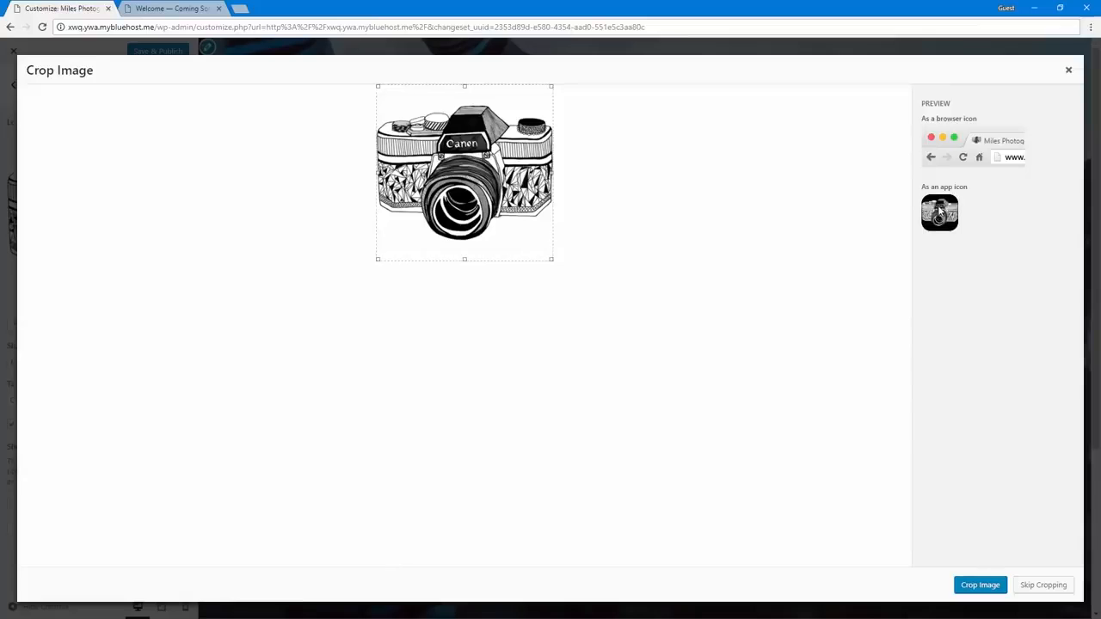
pyautogui.click(1045, 586)
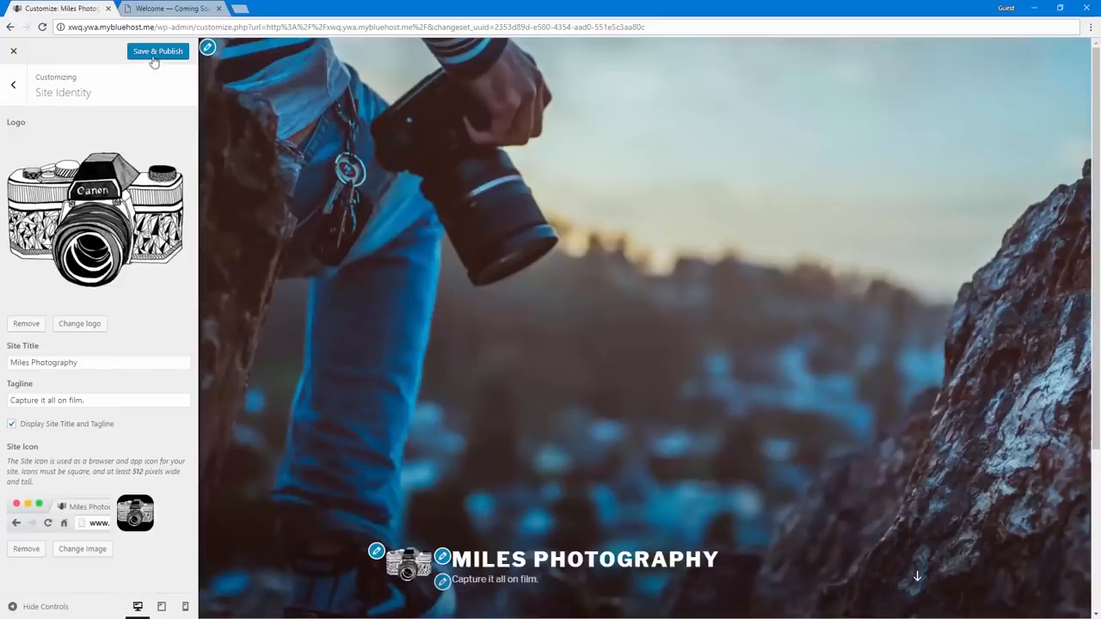
# Check the header and home page content in the site preview and publish the site identity changes
pyautogui.scroll(-3, 381, 306)
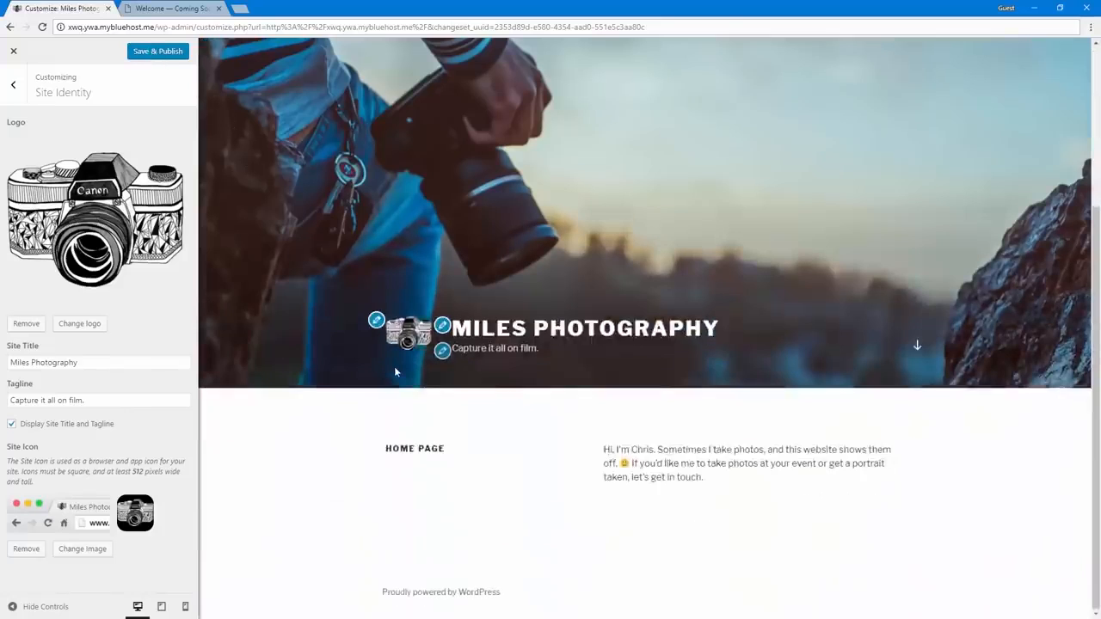
pyautogui.scroll(3, 394, 367)
pyautogui.scroll(-3, 326, 344)
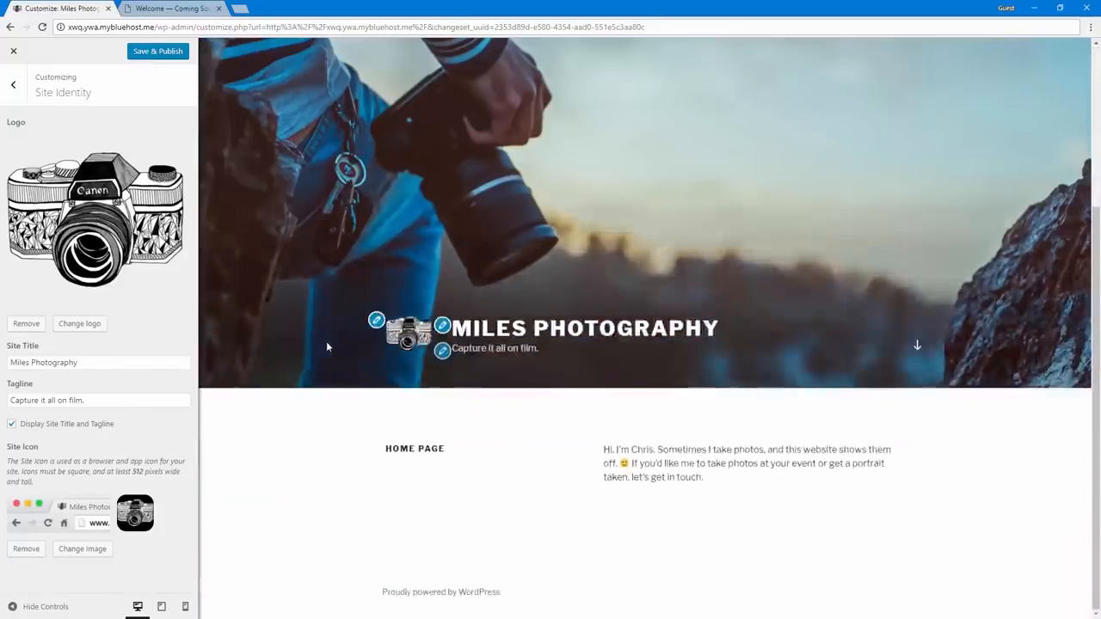
pyautogui.scroll(3, 287, 336)
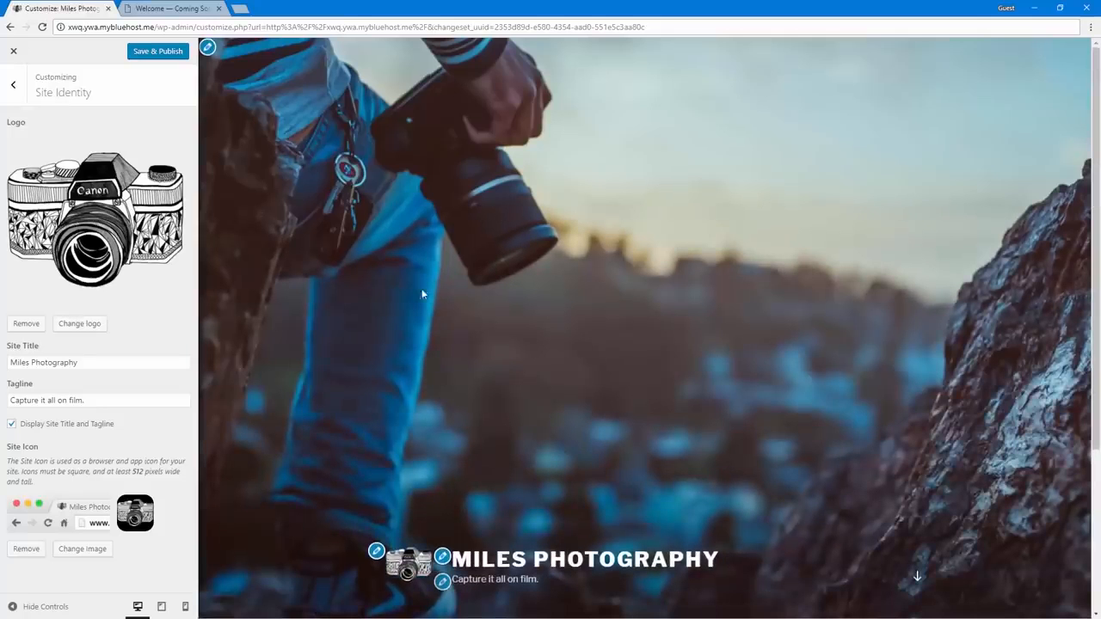
pyautogui.scroll(-3, 422, 306)
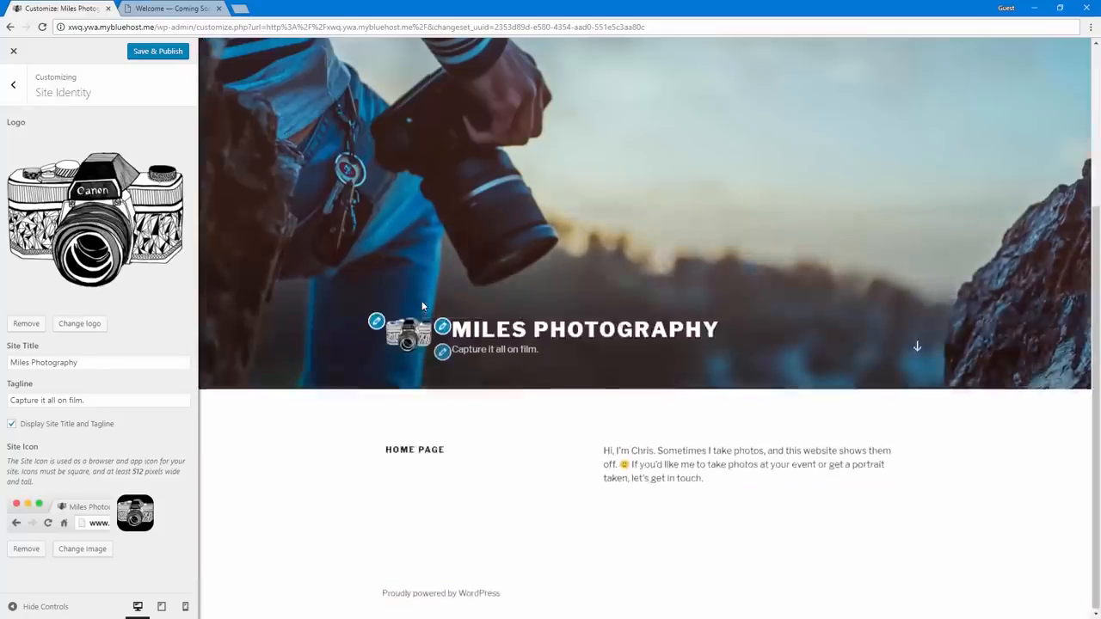
pyautogui.scroll(3, 423, 307)
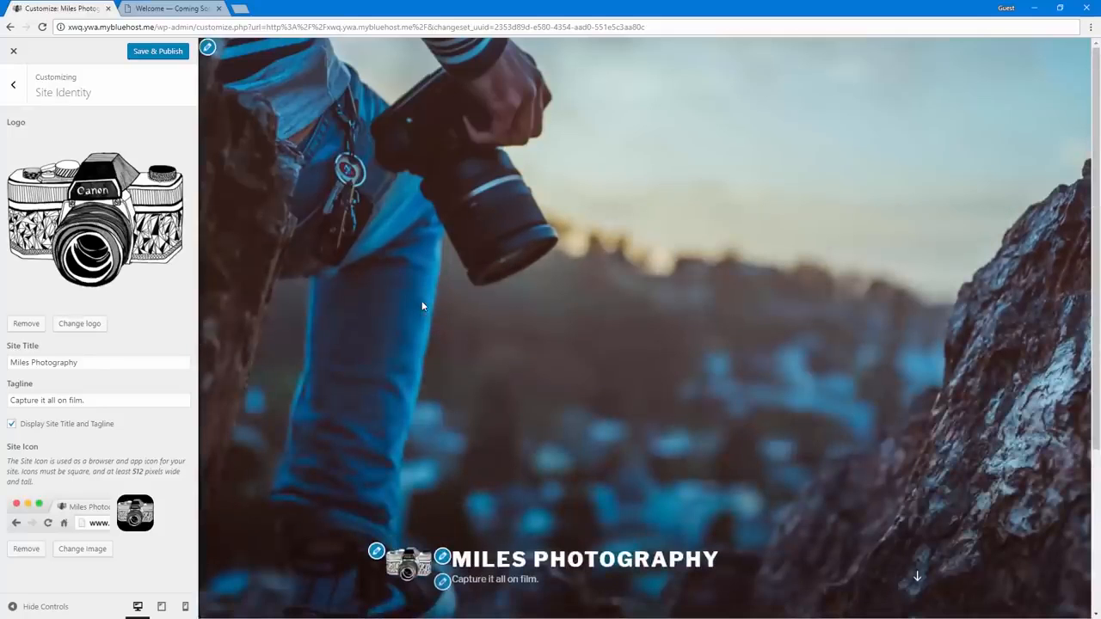
pyautogui.click(144, 56)
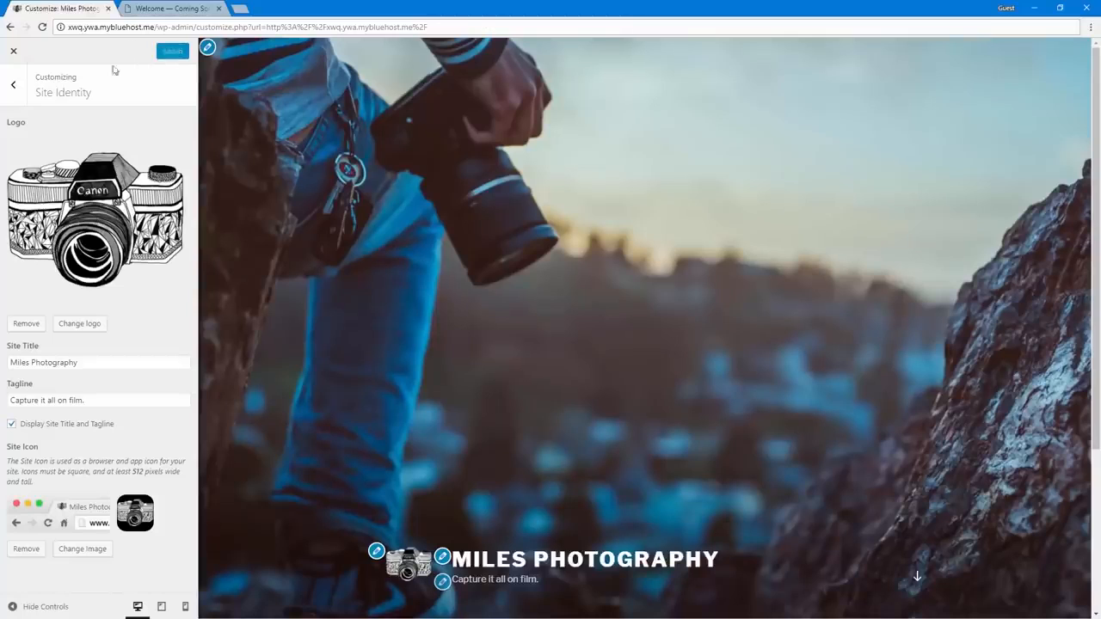
# Change the site's color scheme to Dark after trying the Custom option
pyautogui.click(13, 85)
pyautogui.click(94, 205)
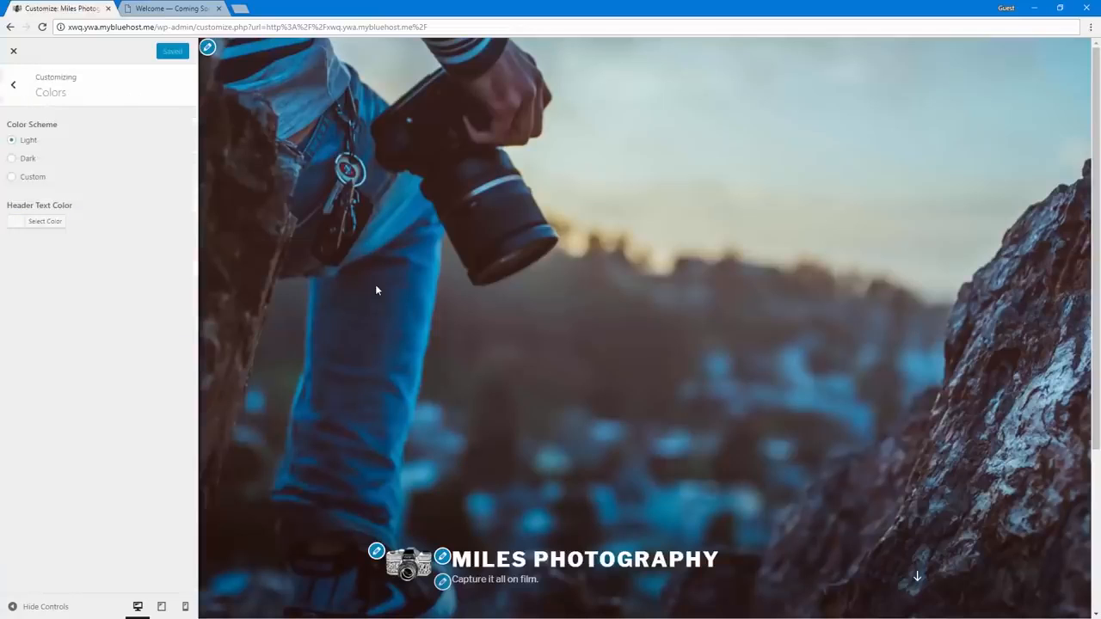
pyautogui.scroll(-3, 375, 289)
pyautogui.scroll(1, 333, 258)
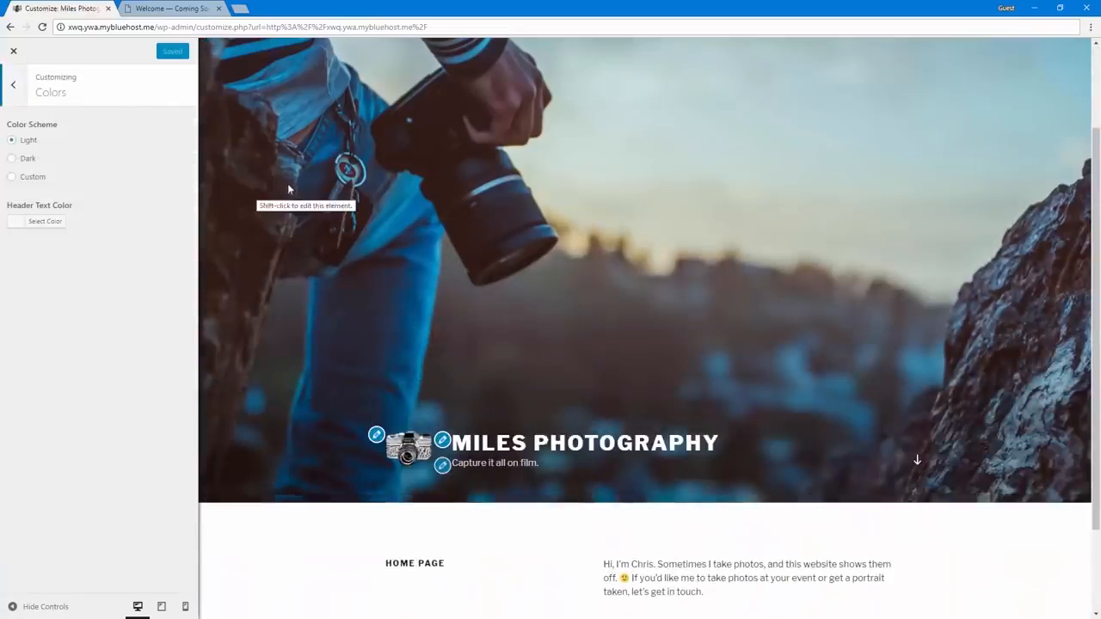
pyautogui.click(33, 178)
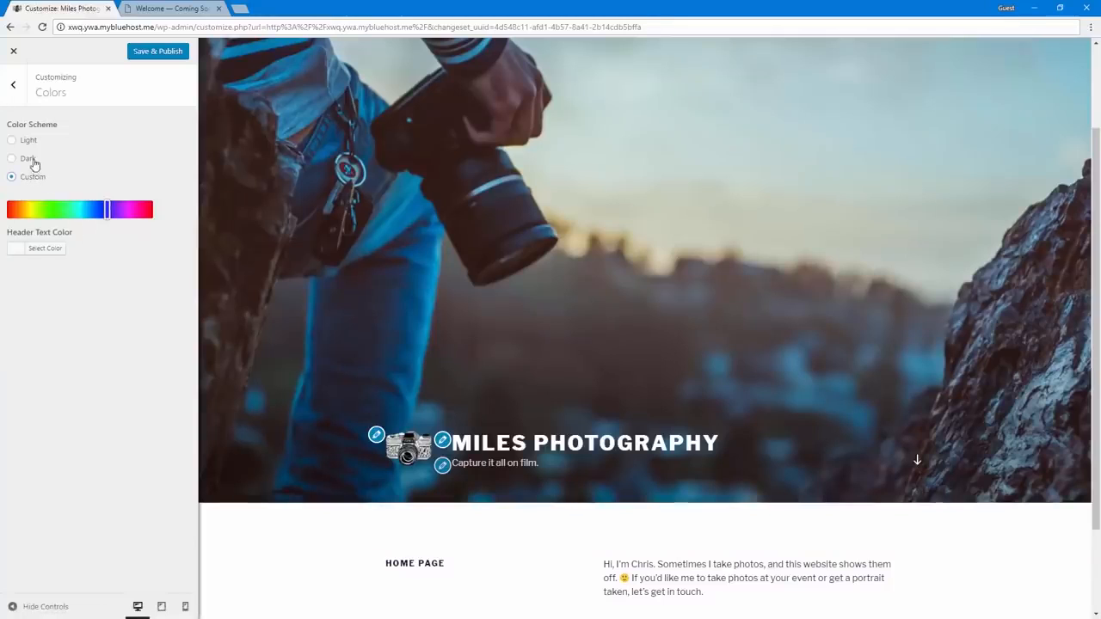
pyautogui.click(28, 160)
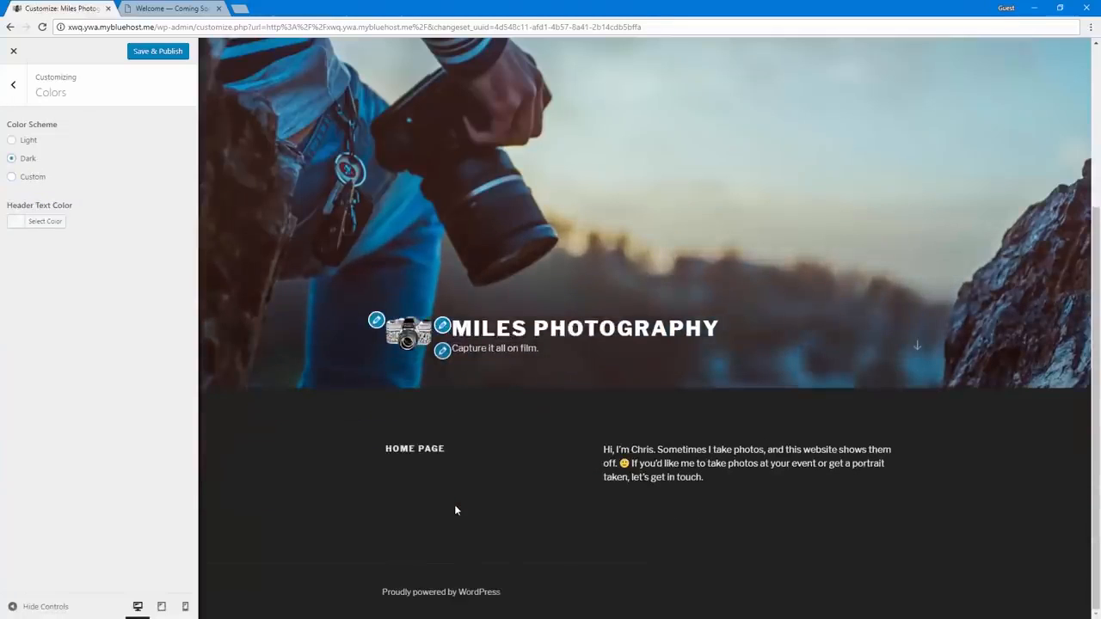
# Review the header video options in the header media settings and look into the menus settings
pyautogui.click(17, 95)
pyautogui.click(90, 232)
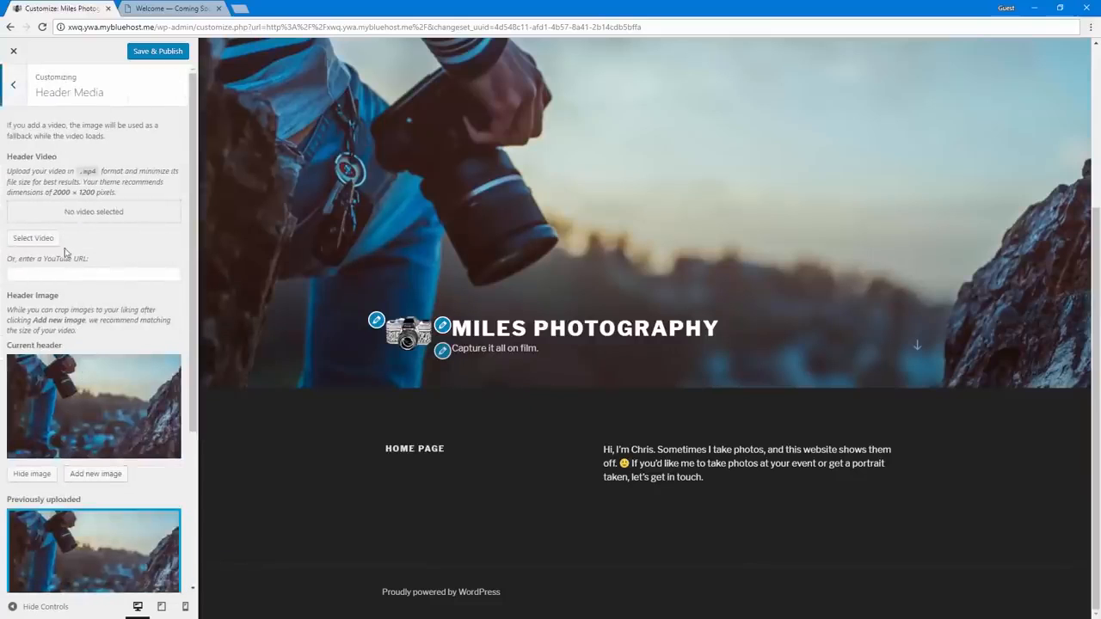
pyautogui.click(15, 275)
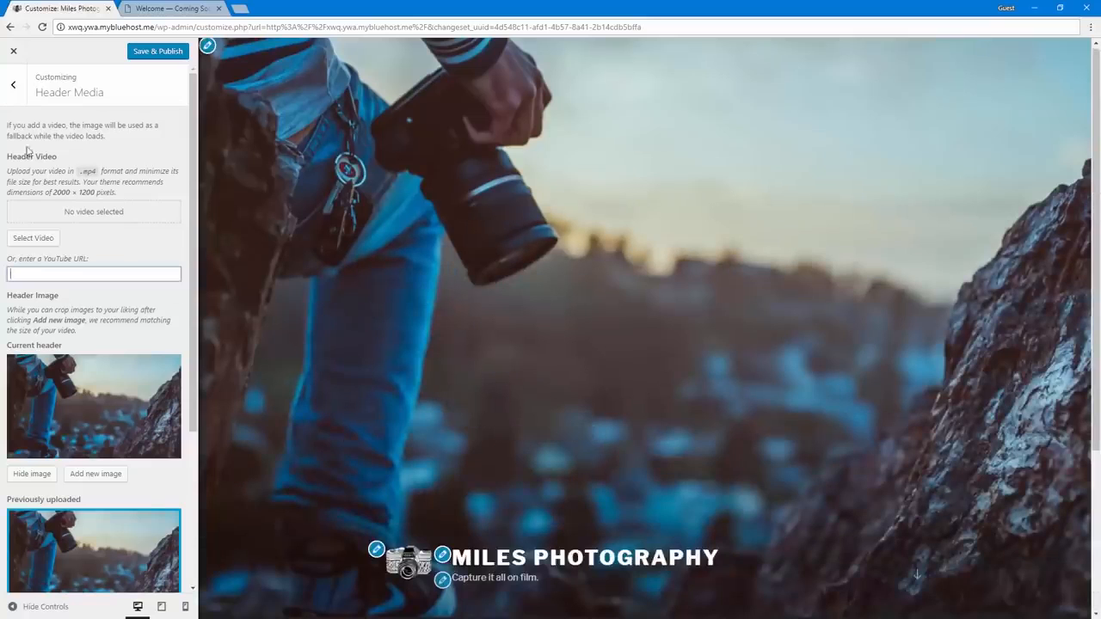
pyautogui.click(13, 84)
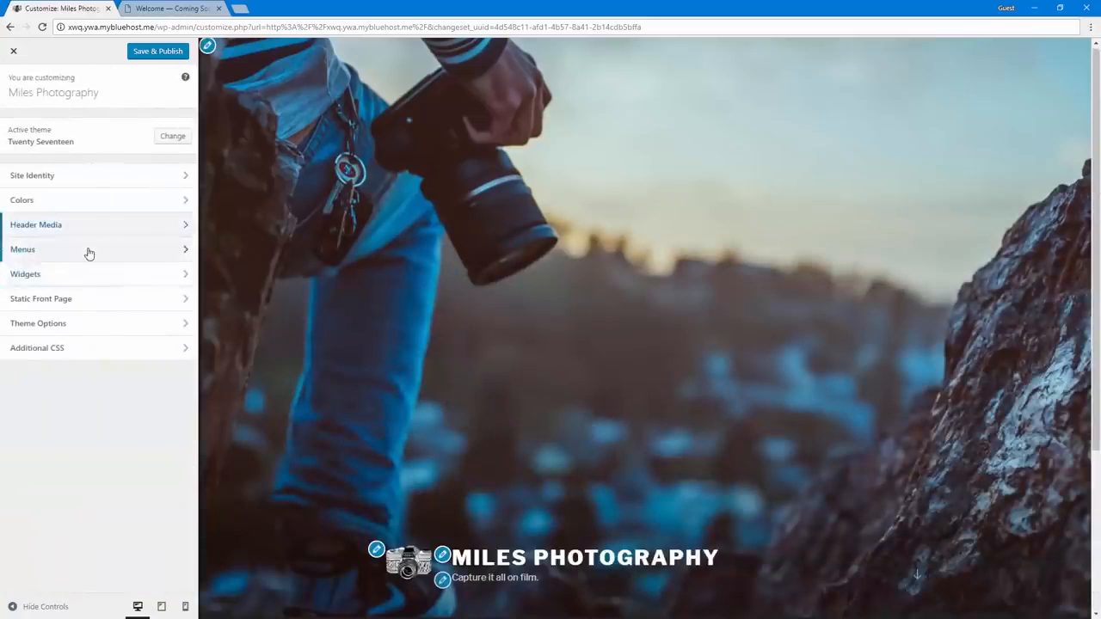
pyautogui.click(89, 253)
pyautogui.click(14, 91)
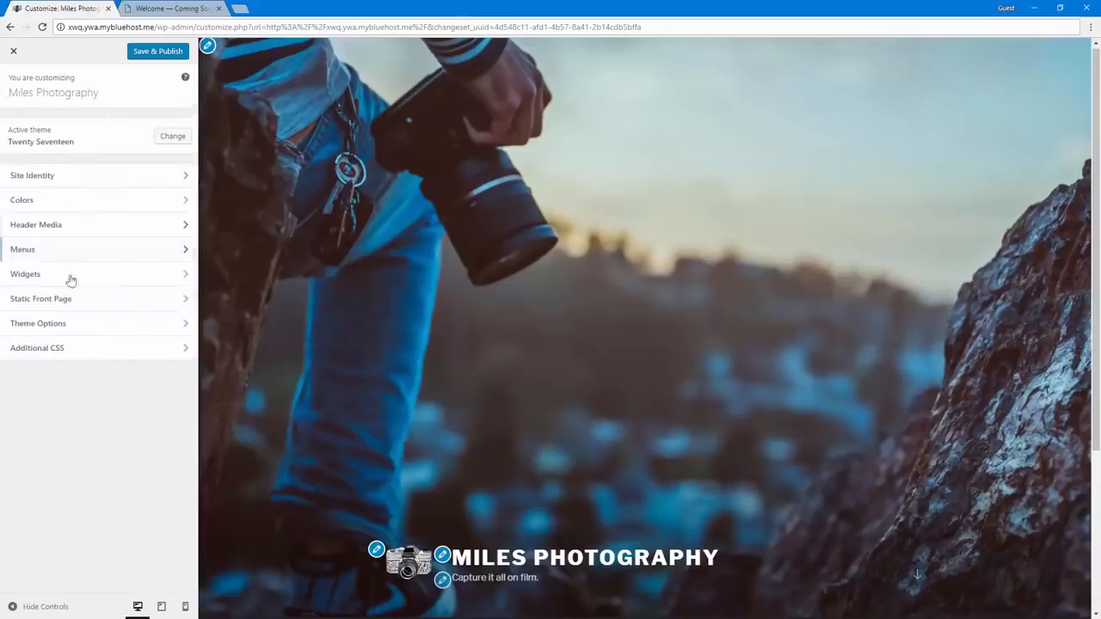
# Assign the Contact Me page as Front Page Section 1 content in the theme options and publish the changes
pyautogui.click(111, 323)
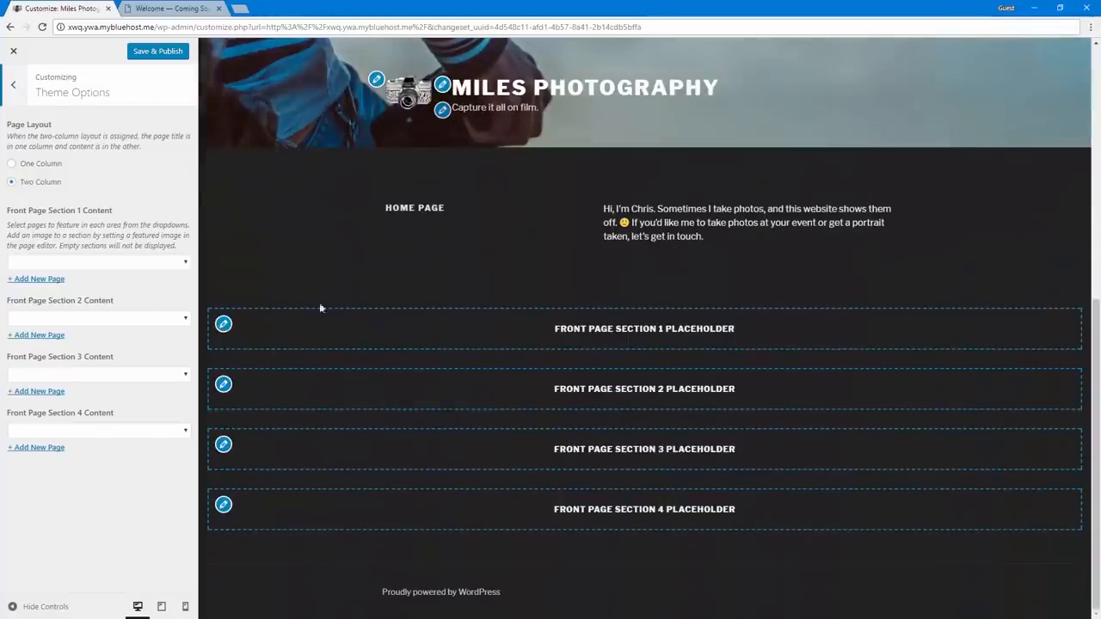
pyautogui.click(123, 268)
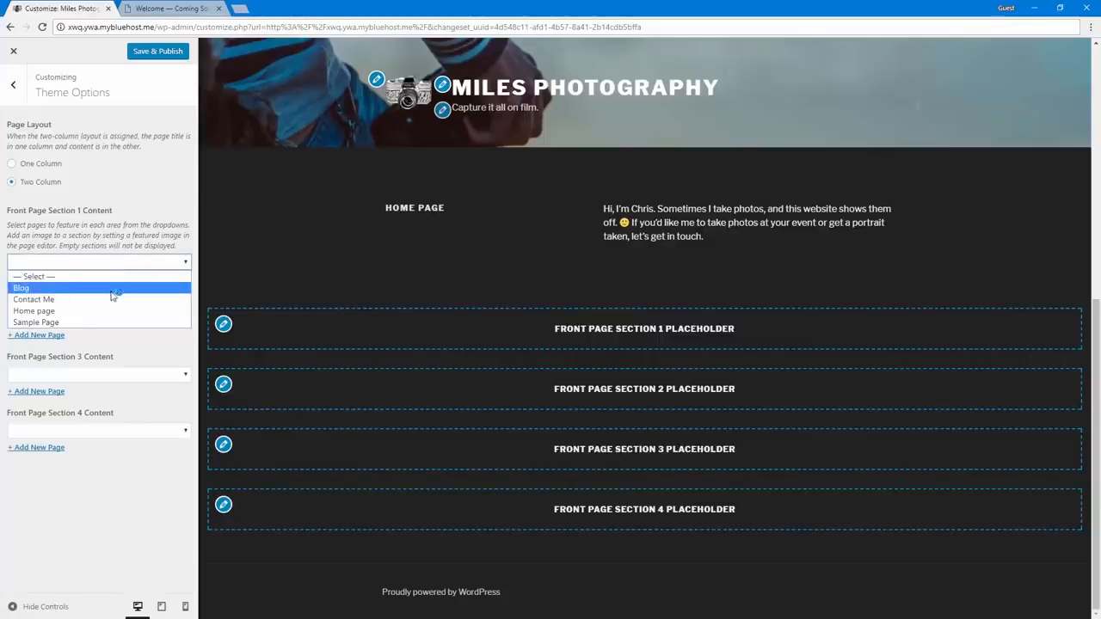
pyautogui.click(108, 300)
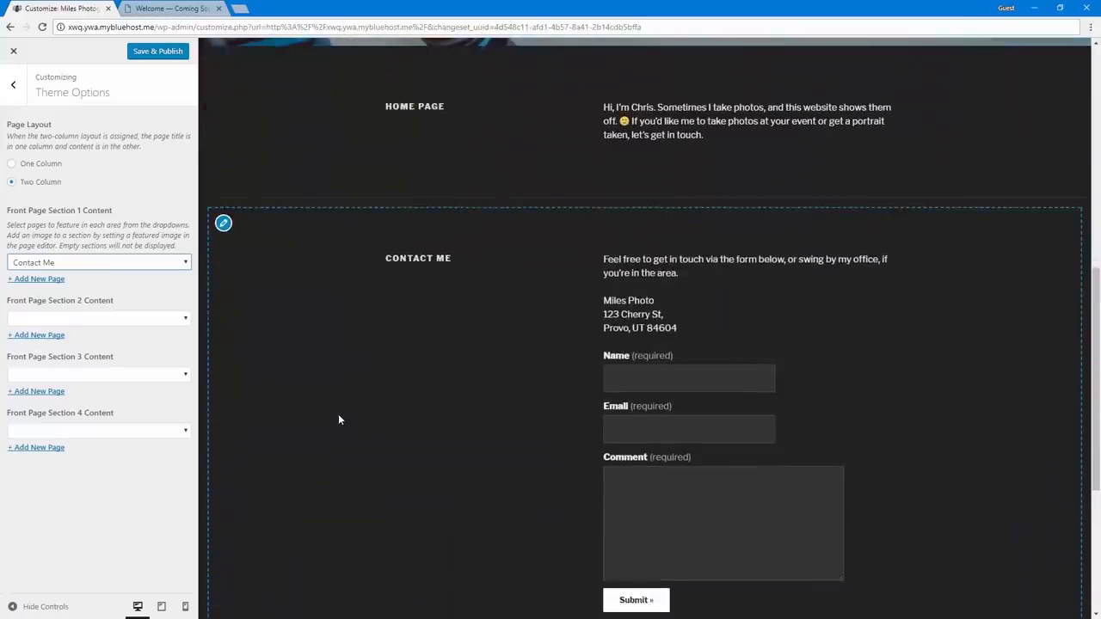
pyautogui.click(161, 53)
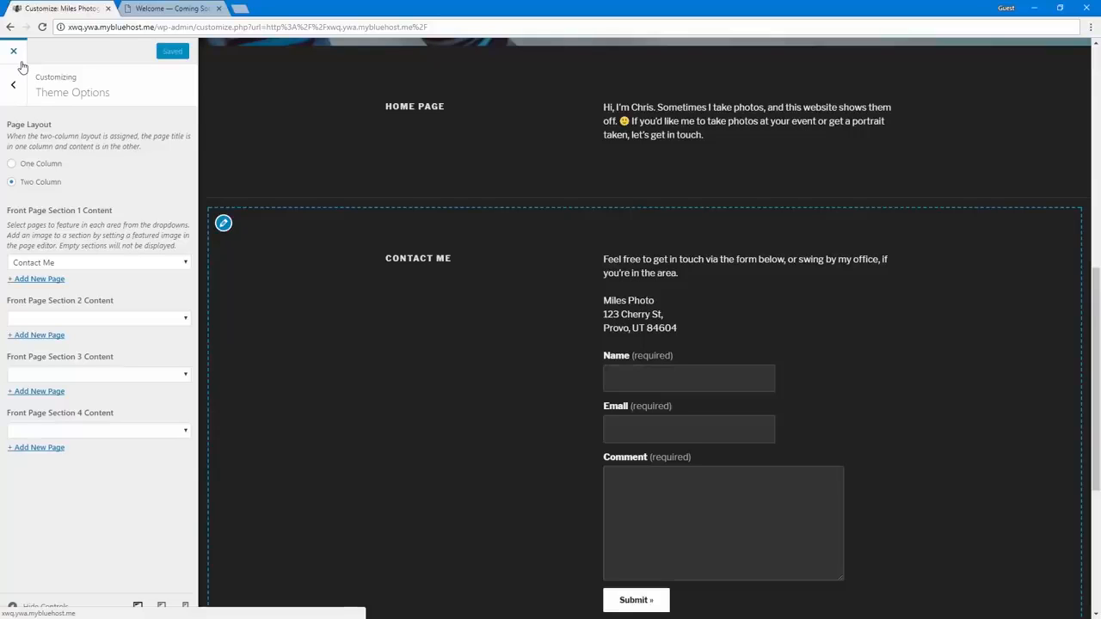
# Examine the front page sections in the preview, close the customizer and review the live home page
pyautogui.scroll(3, 290, 430)
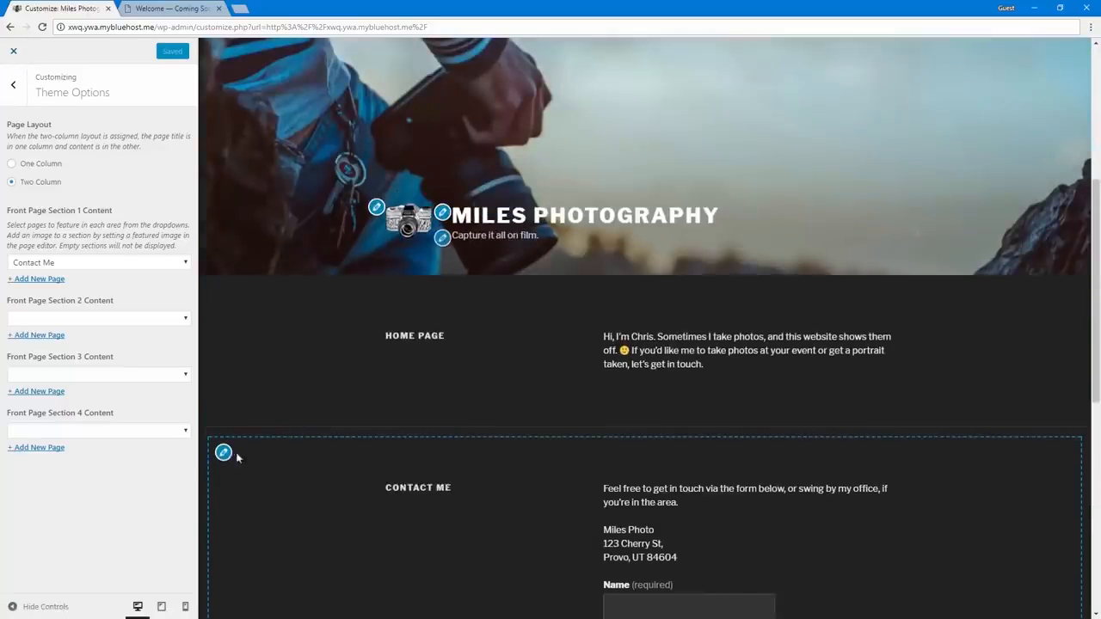
pyautogui.scroll(-7, 230, 433)
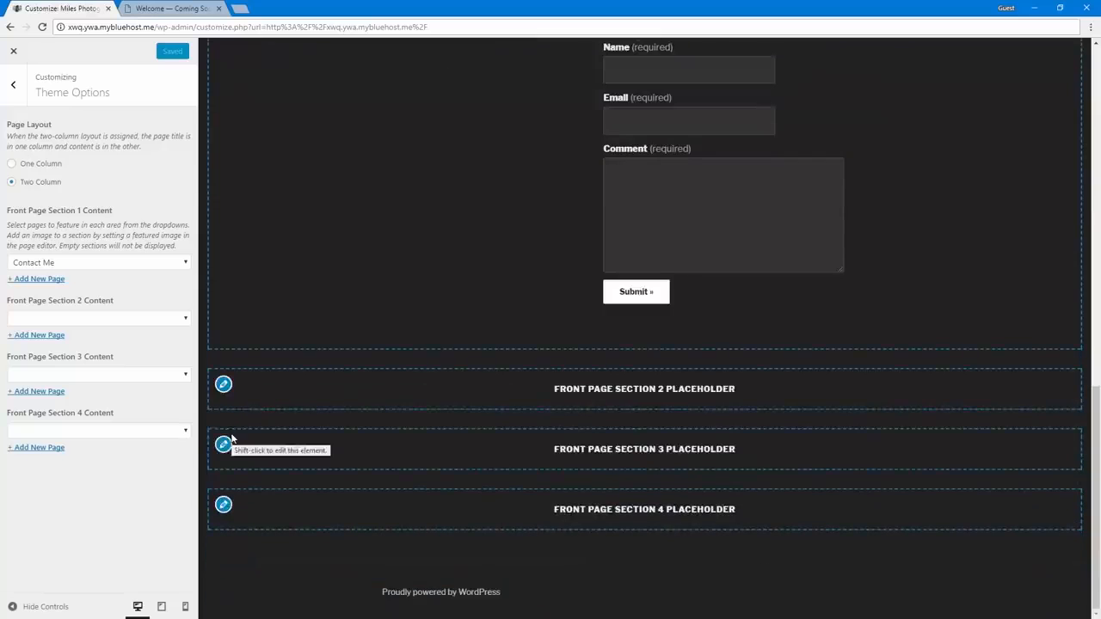
pyautogui.scroll(4, 223, 445)
pyautogui.click(13, 51)
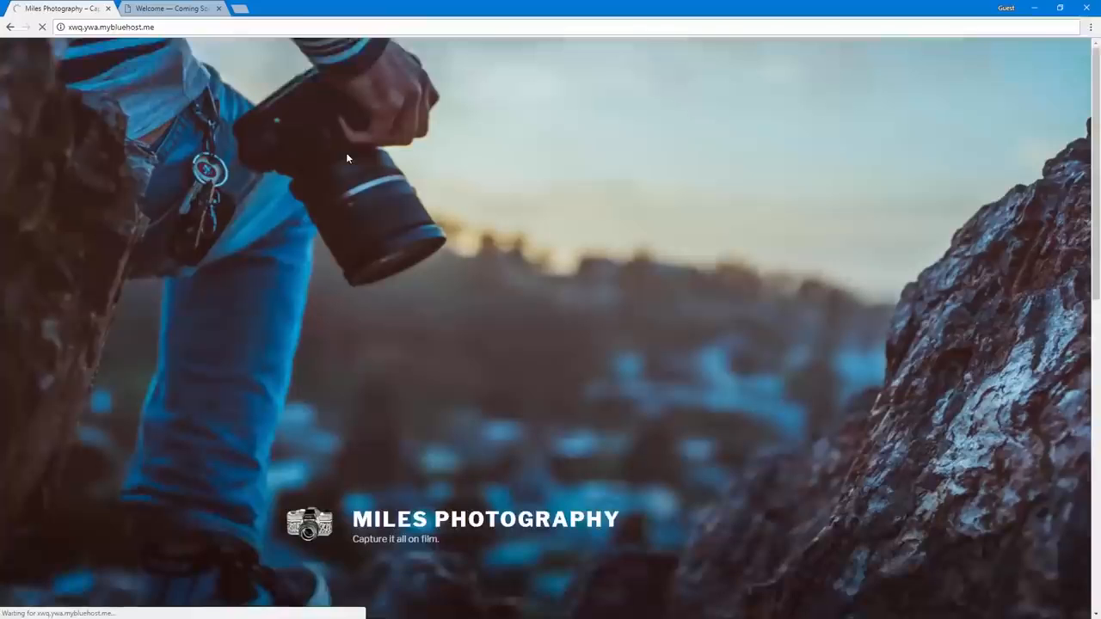
pyautogui.scroll(-8, 311, 322)
pyautogui.scroll(8, 310, 322)
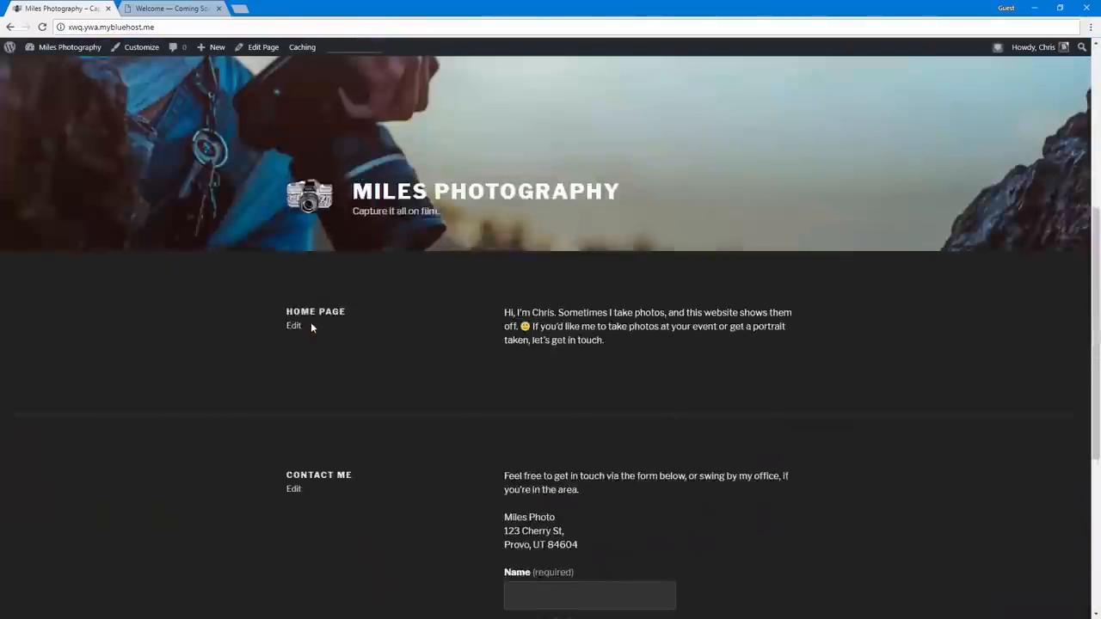
pyautogui.scroll(-8, 311, 328)
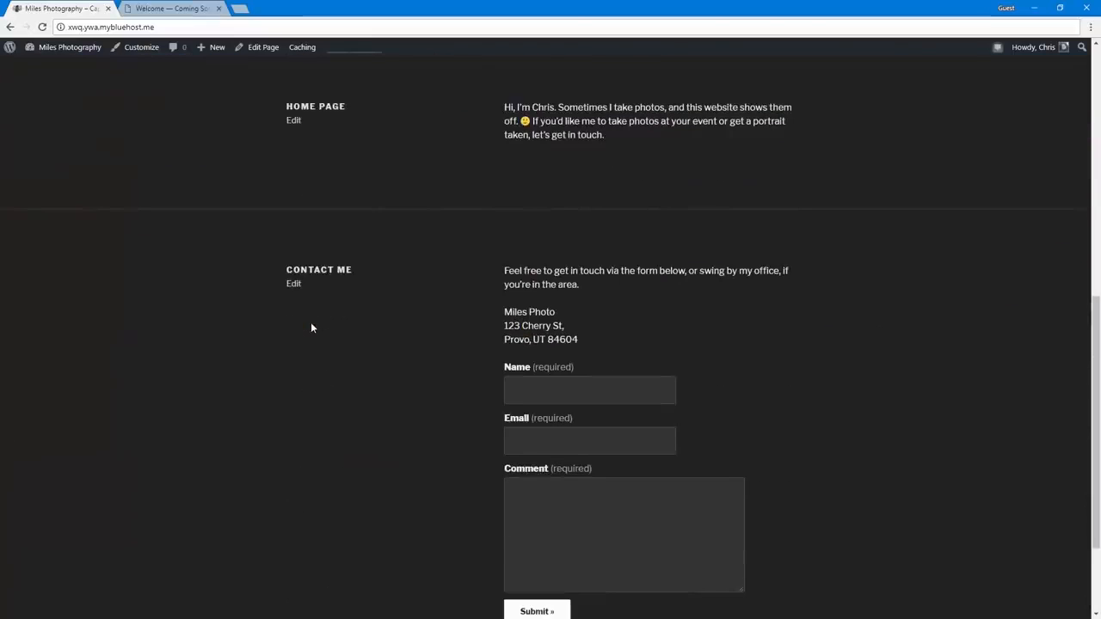
pyautogui.scroll(2, 311, 317)
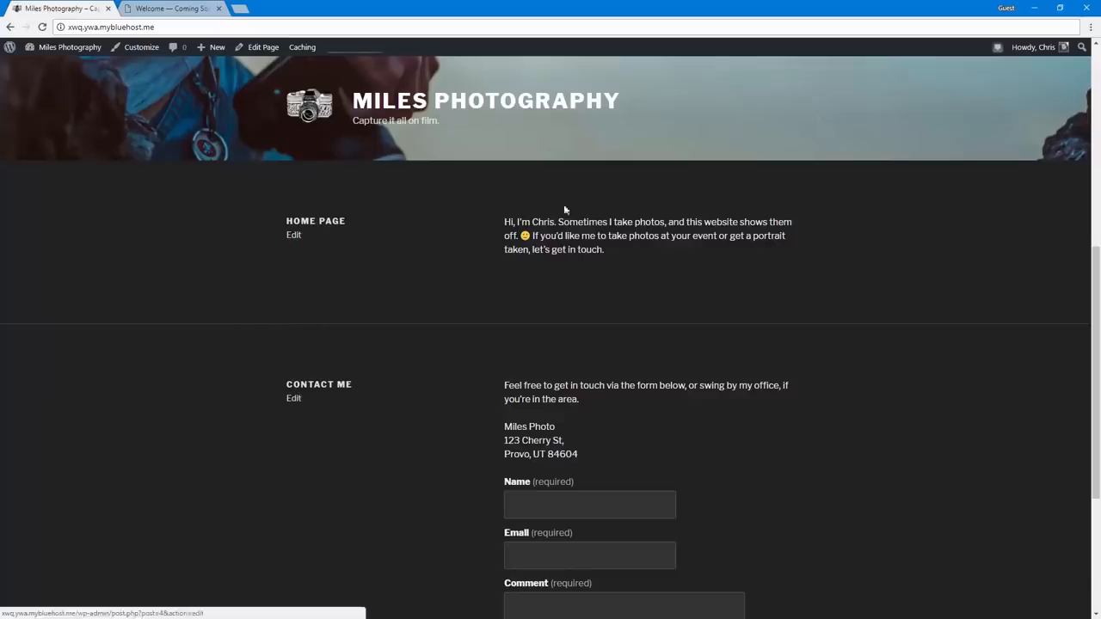
# Open the home page for editing and change its title to a "Hi, I'm" greeting with the owner's first name
pyautogui.click(296, 237)
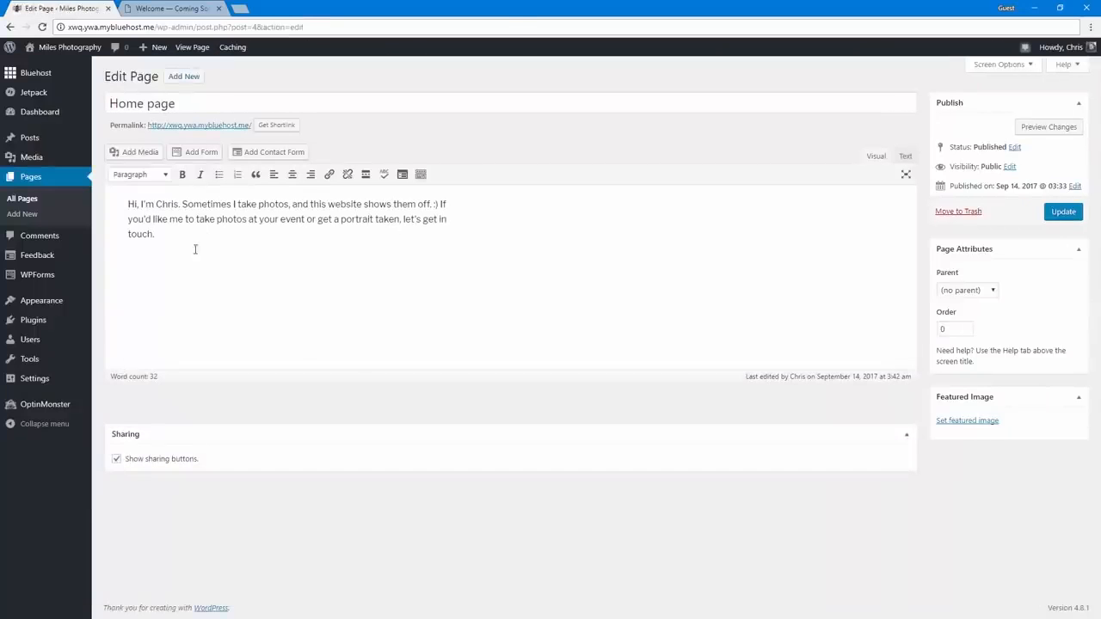
pyautogui.click(9, 26)
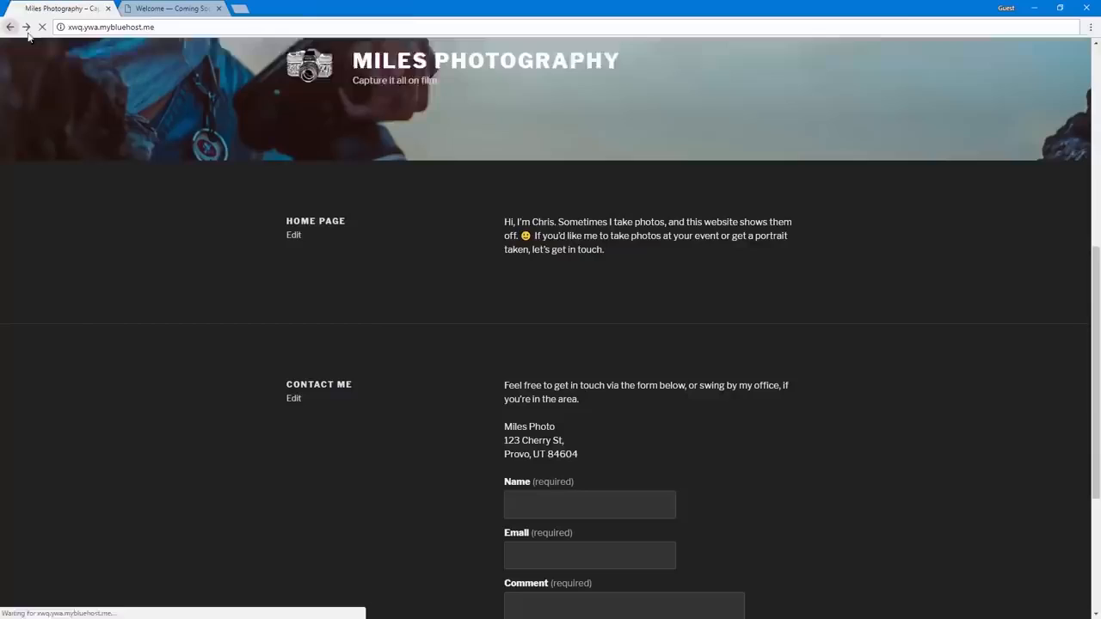
pyautogui.click(296, 238)
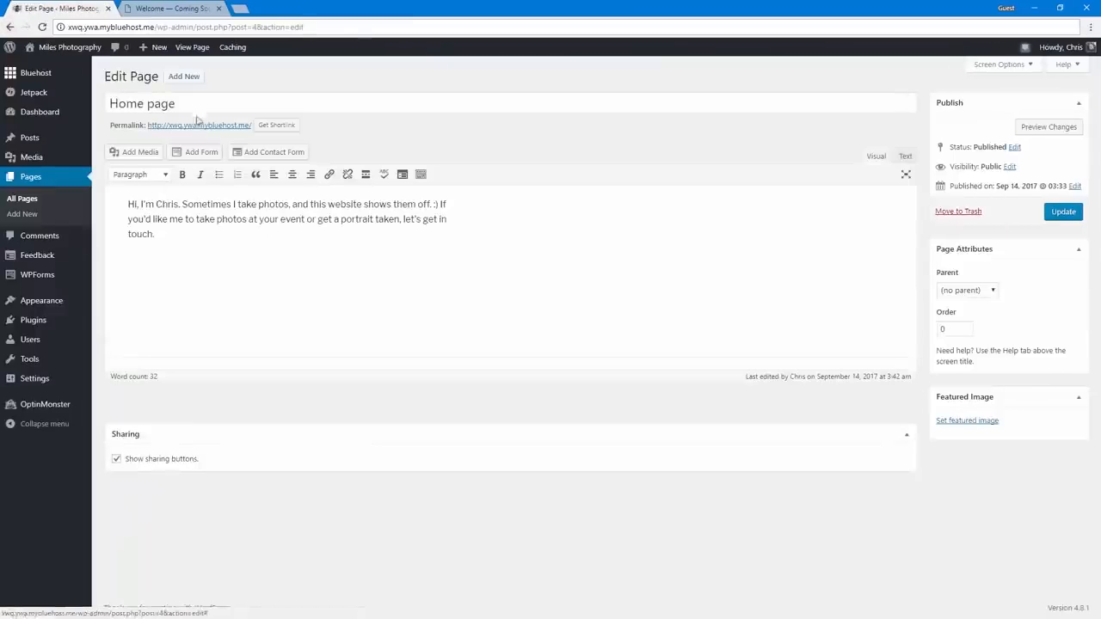
pyautogui.tripleClick(197, 105)
pyautogui.write("Hi, I'm Chris")
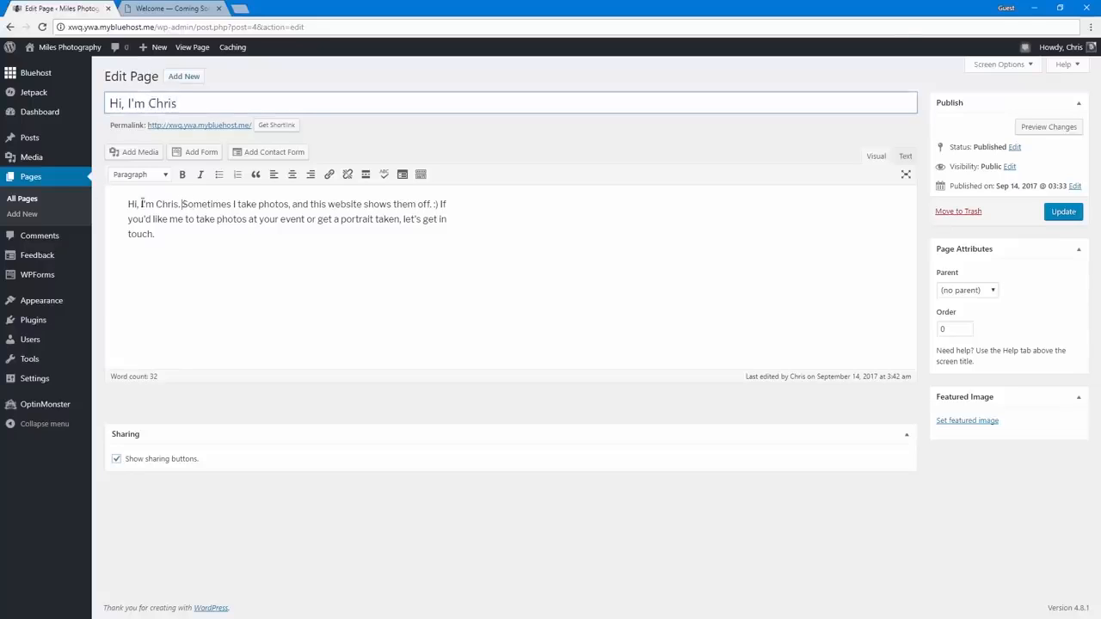
# Delete the opening greeting sentence from the home page's body text and update the page
pyautogui.moveTo(182, 205); pyautogui.dragTo(127, 205)
pyautogui.press('BackSpace')
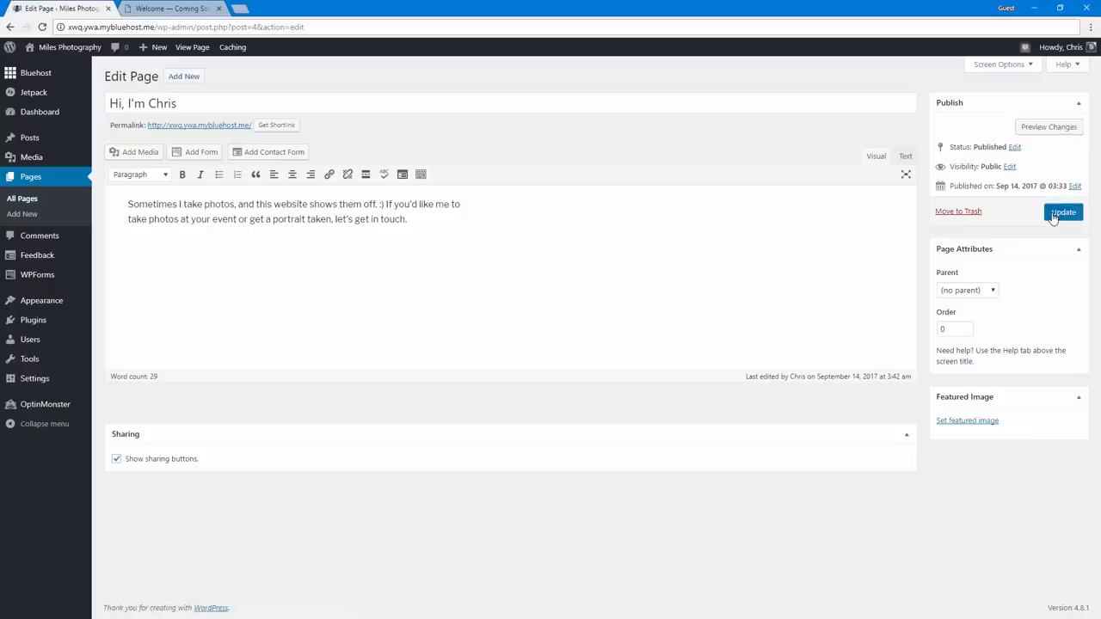
pyautogui.click(1053, 219)
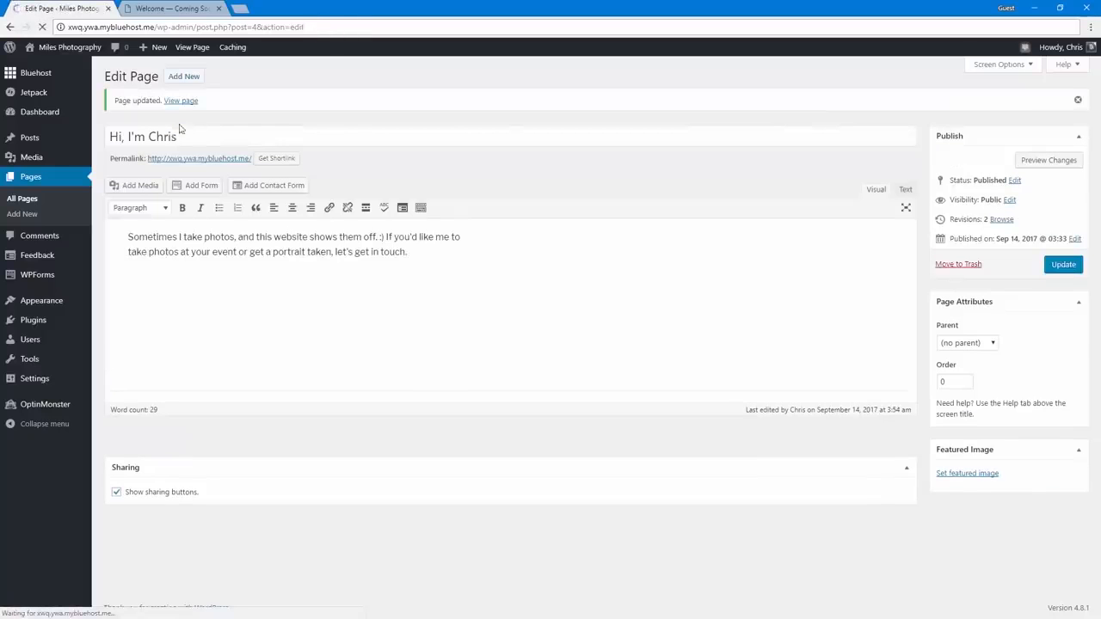
# Review the live home page down to the Contact Me section and open that section's page for editing
pyautogui.click(190, 161)
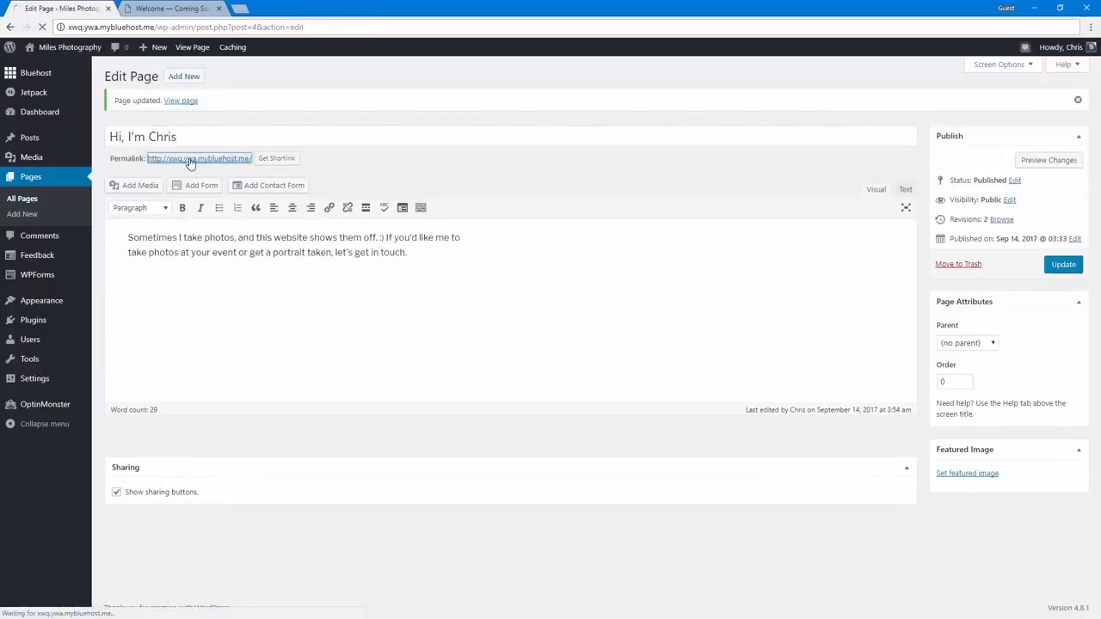
pyautogui.scroll(-4, 212, 315)
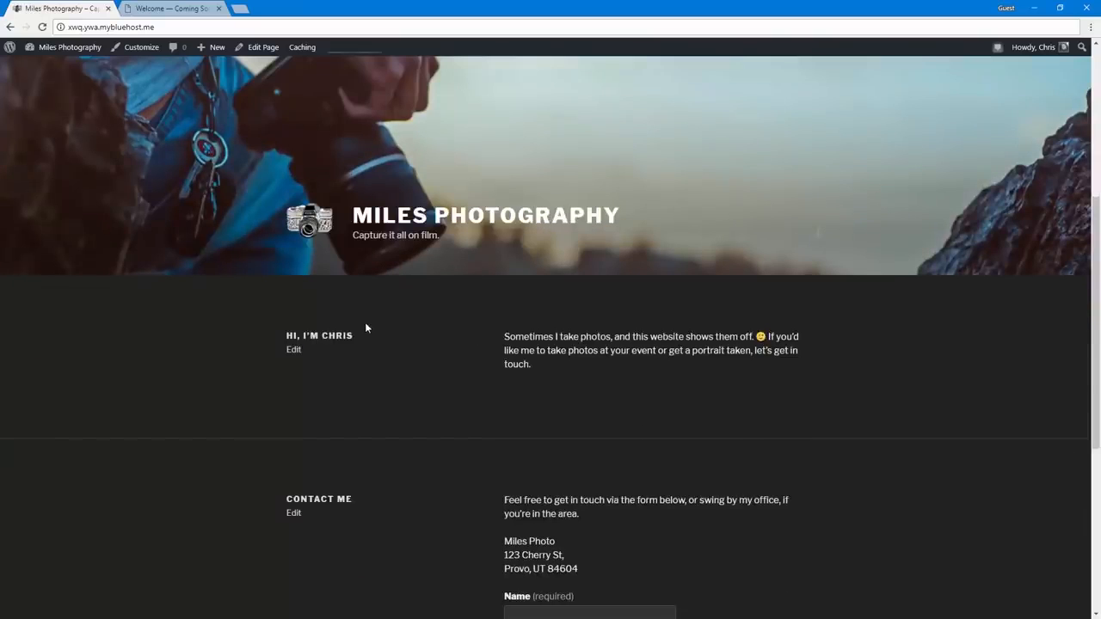
pyautogui.scroll(-3, 366, 325)
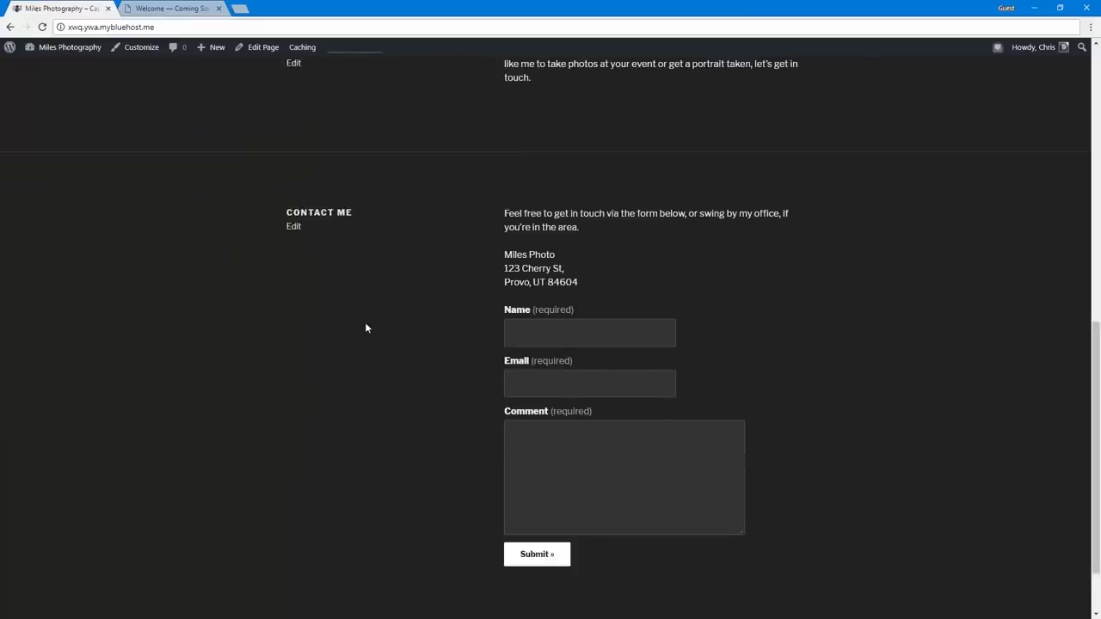
pyautogui.click(292, 229)
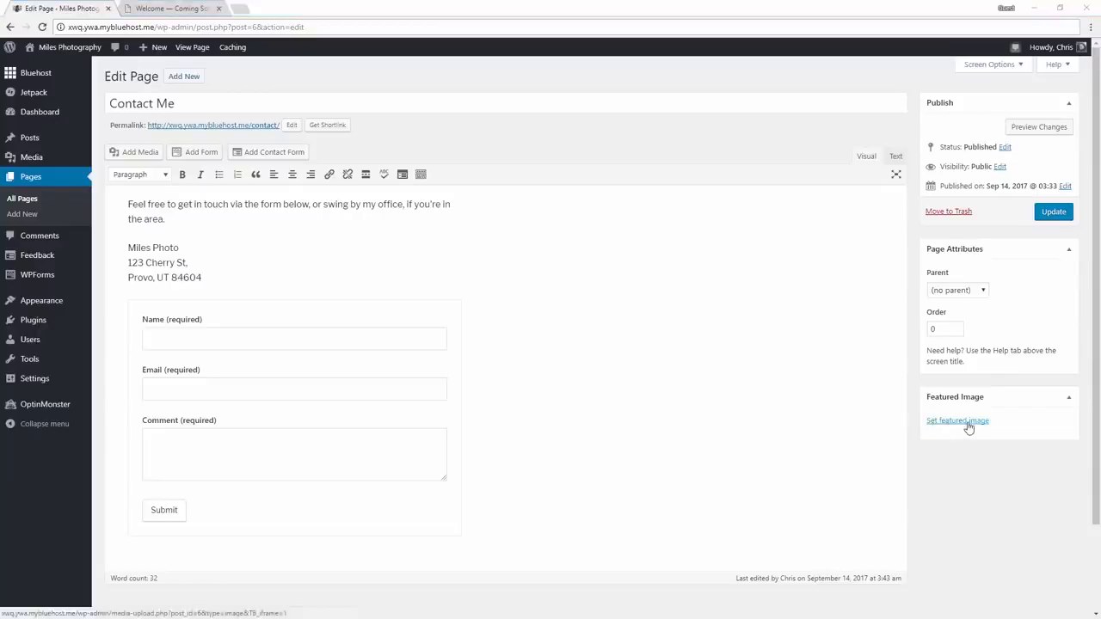
# Upload DCIM_0184.jpg from the Pictures folder as the Contact Me page's featured image and update the page
pyautogui.click(933, 421)
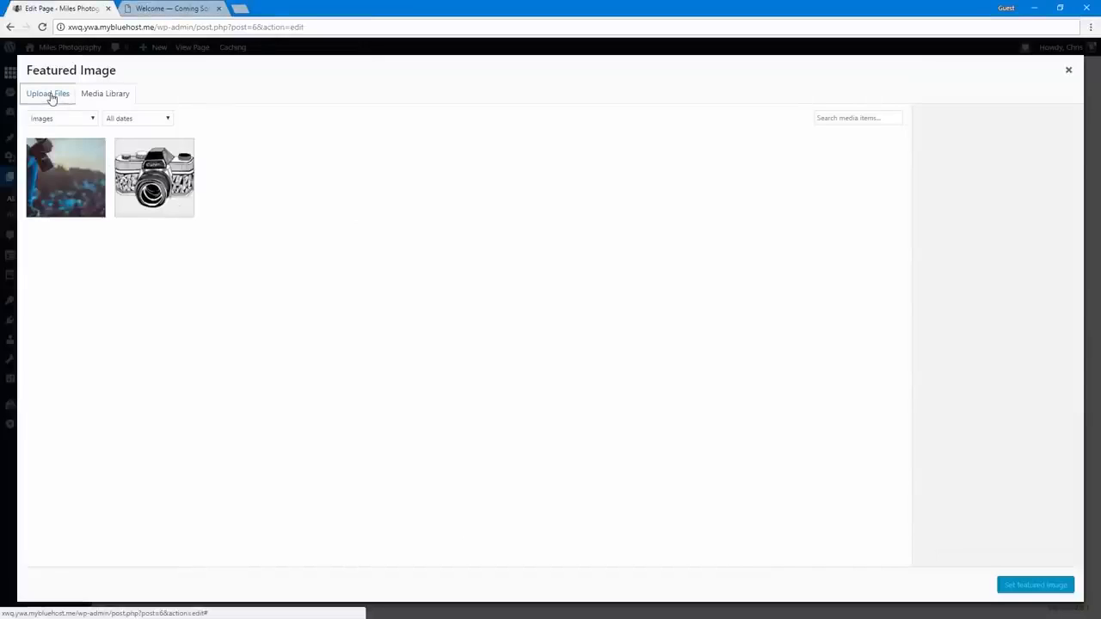
pyautogui.click(49, 95)
pyautogui.click(549, 302)
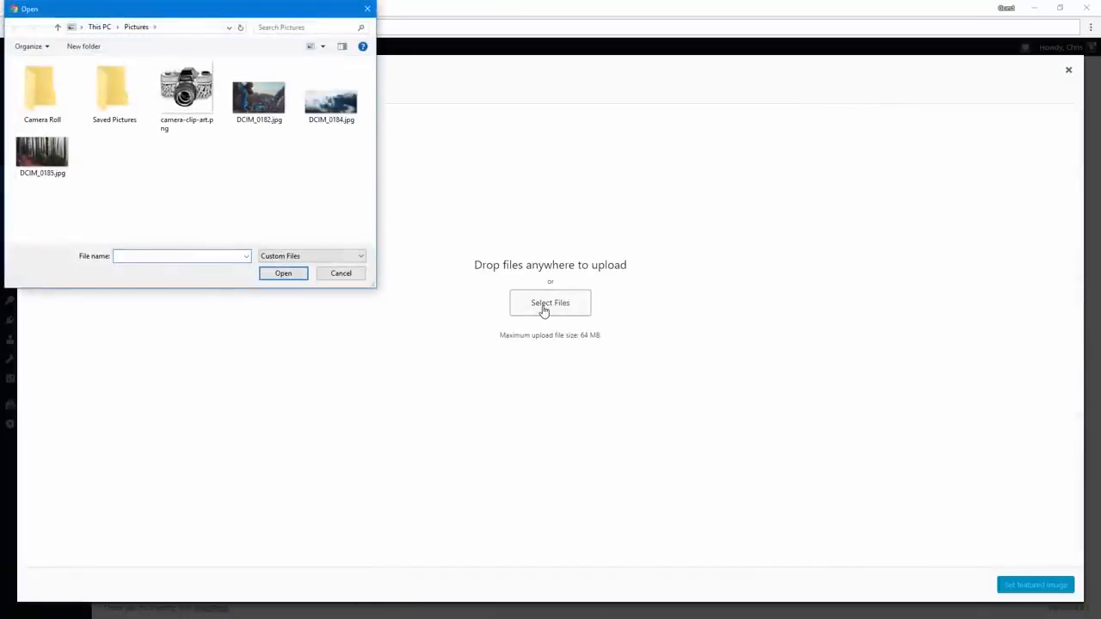
pyautogui.doubleClick(328, 103)
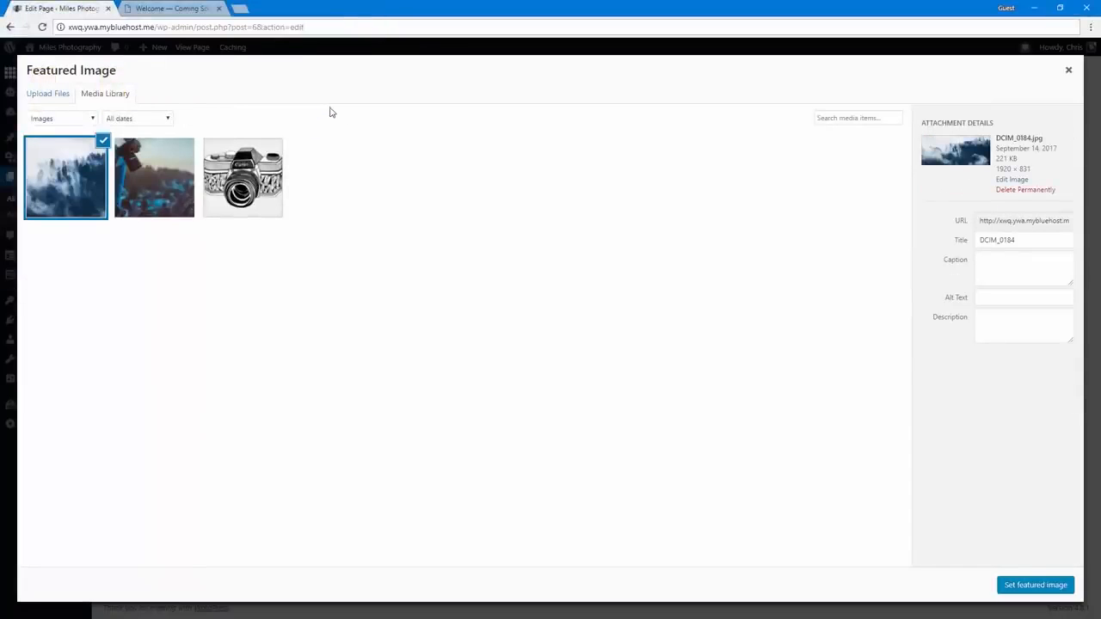
pyautogui.click(1016, 585)
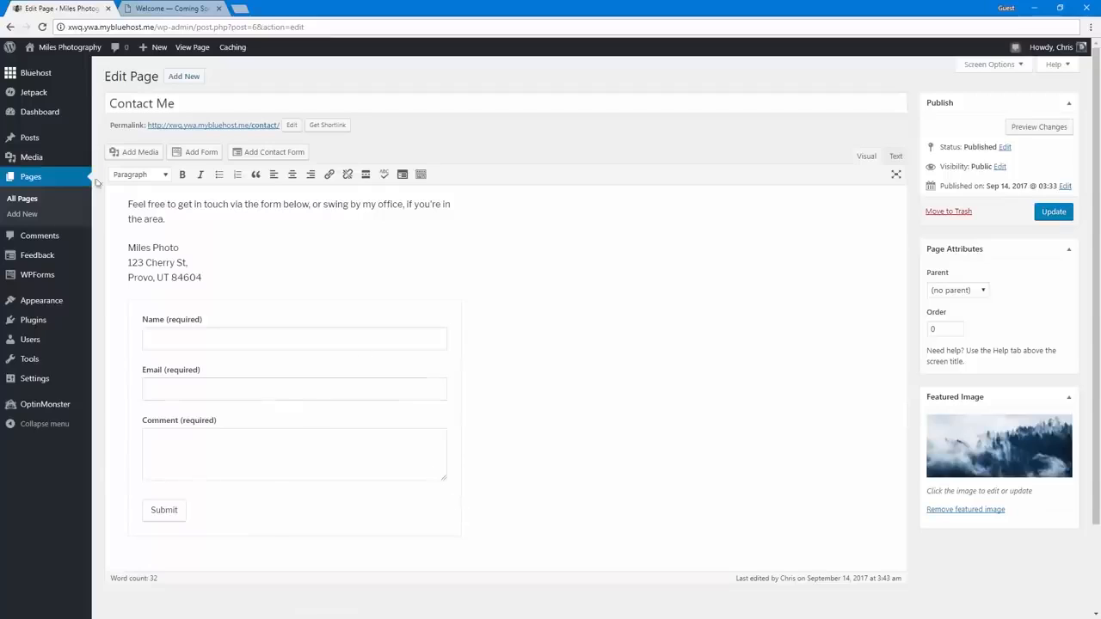
pyautogui.click(1054, 212)
# Visit the live site and examine how the header, greeting, featured image and contact section look on the home page
pyautogui.moveTo(51, 157)
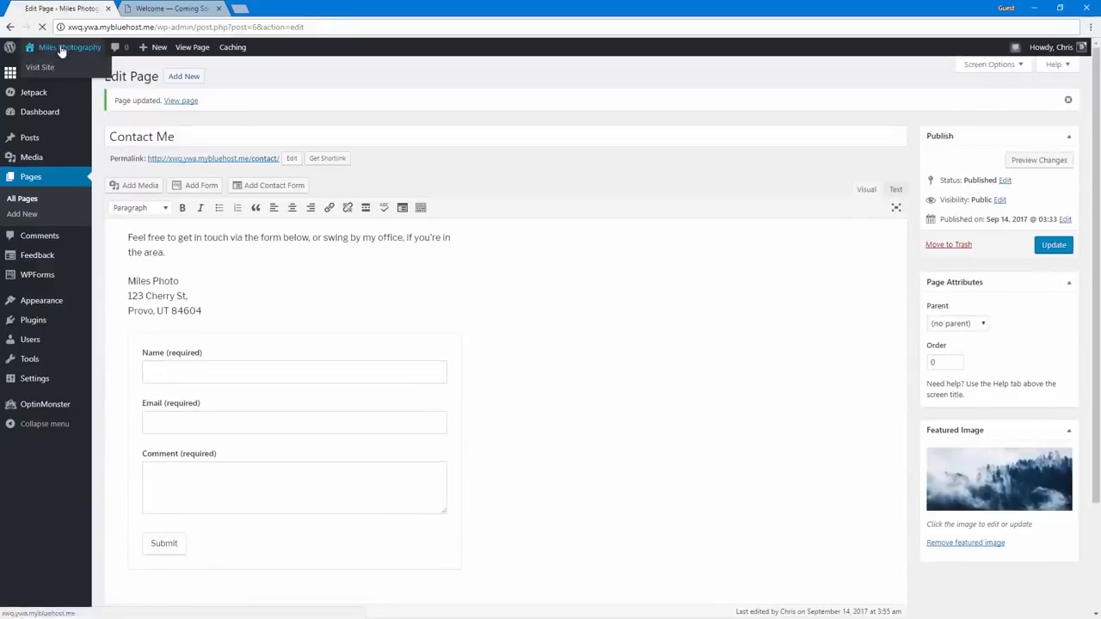
pyautogui.click(61, 50)
pyautogui.scroll(-5, 157, 354)
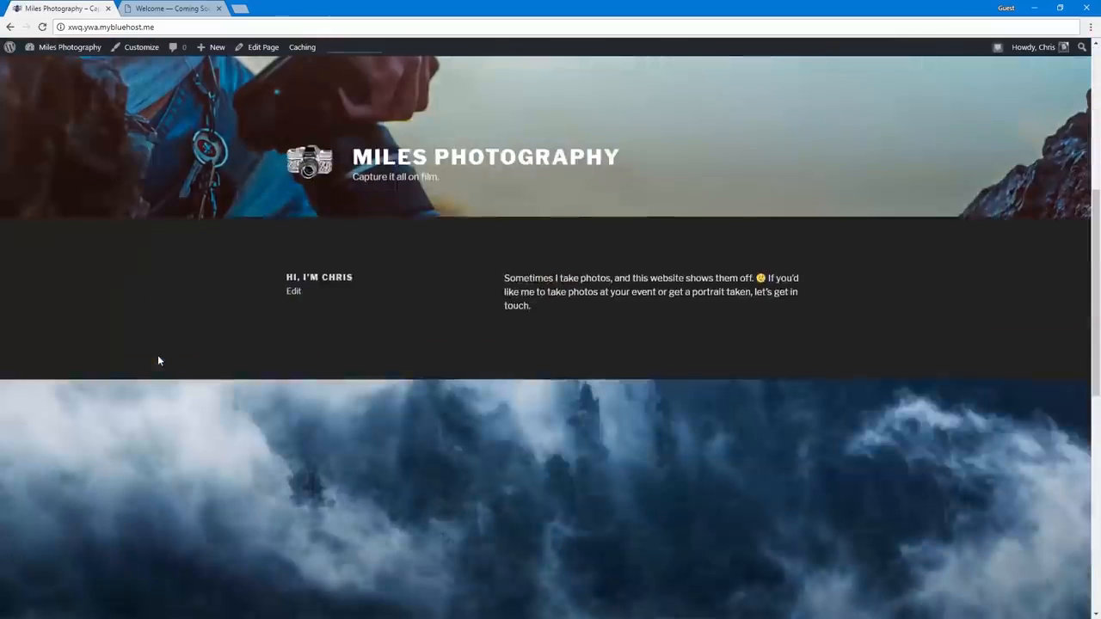
pyautogui.scroll(-4, 158, 355)
pyautogui.scroll(-3, 465, 439)
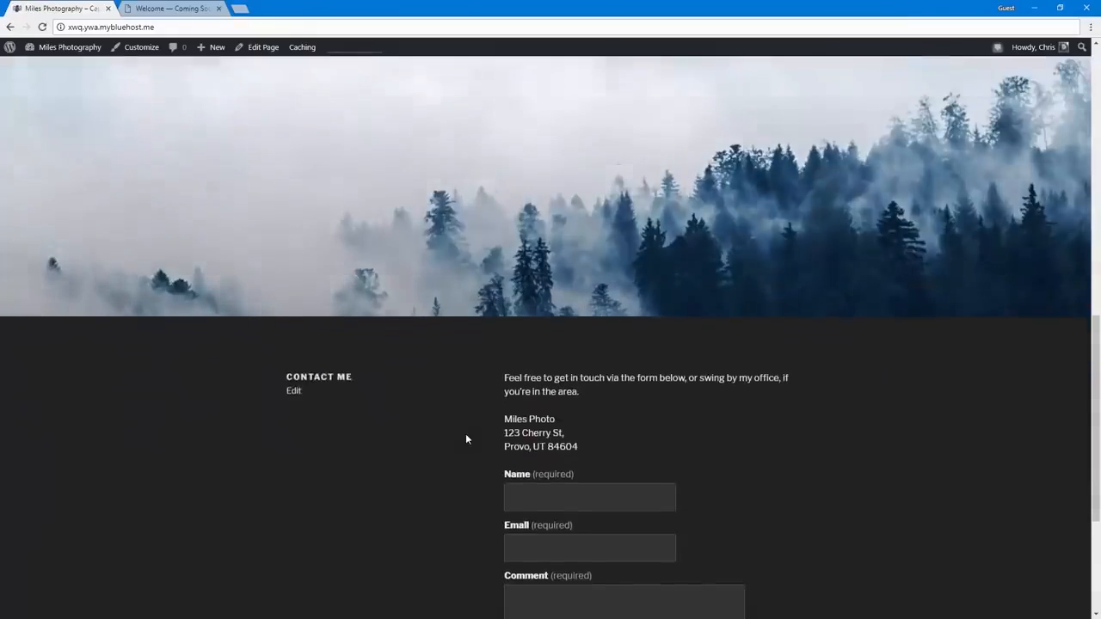
pyautogui.scroll(9, 465, 438)
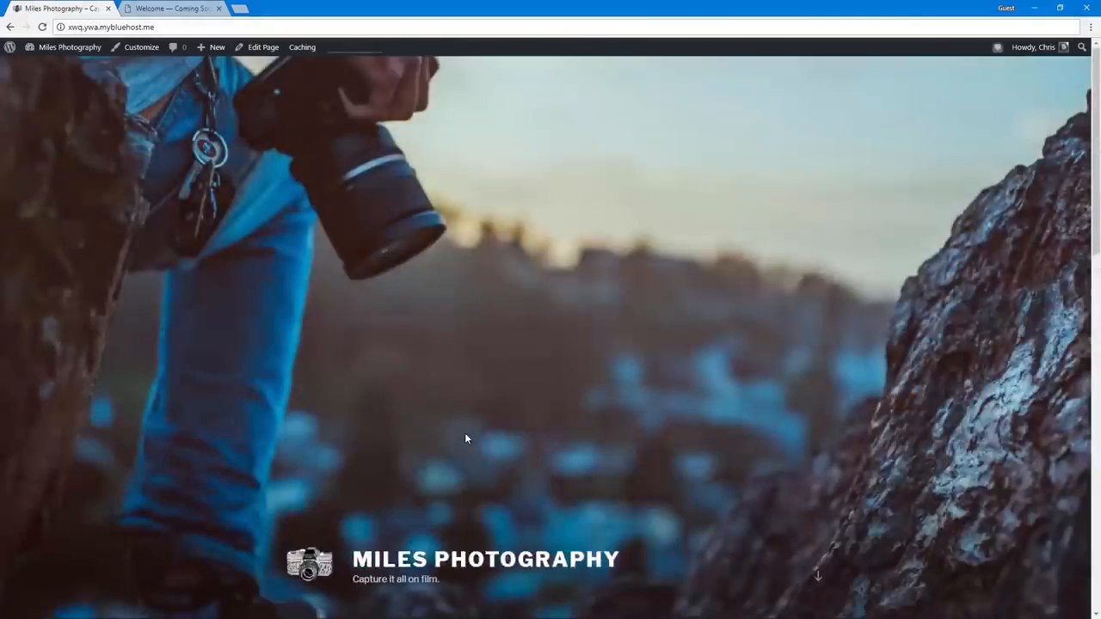
pyautogui.scroll(-10, 465, 439)
pyautogui.scroll(-2, 465, 439)
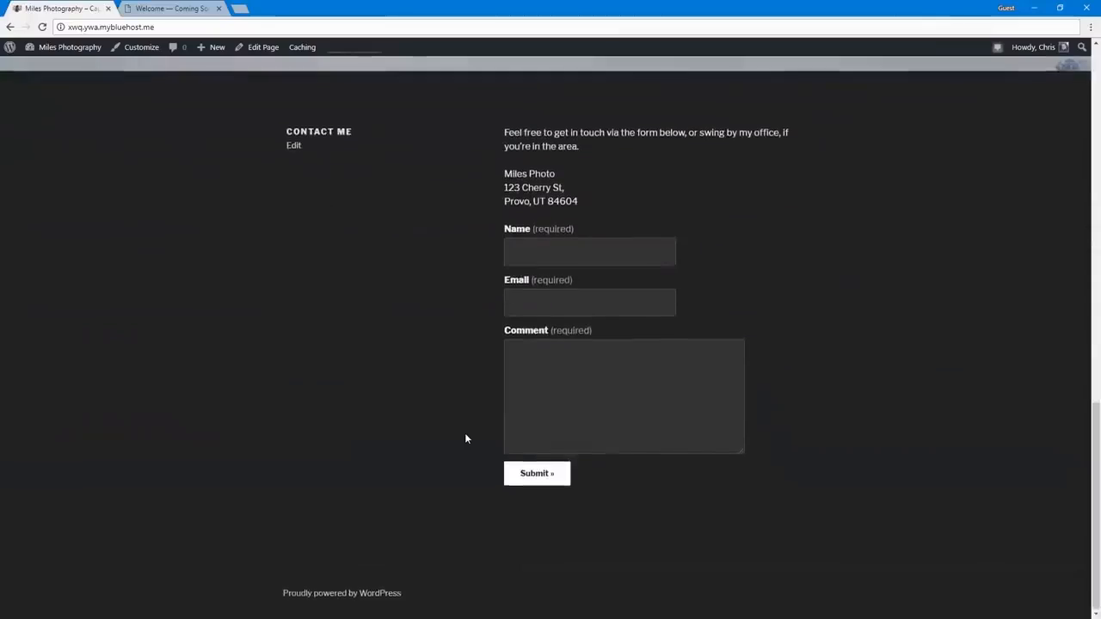
pyautogui.scroll(9, 465, 439)
pyautogui.scroll(2, 464, 439)
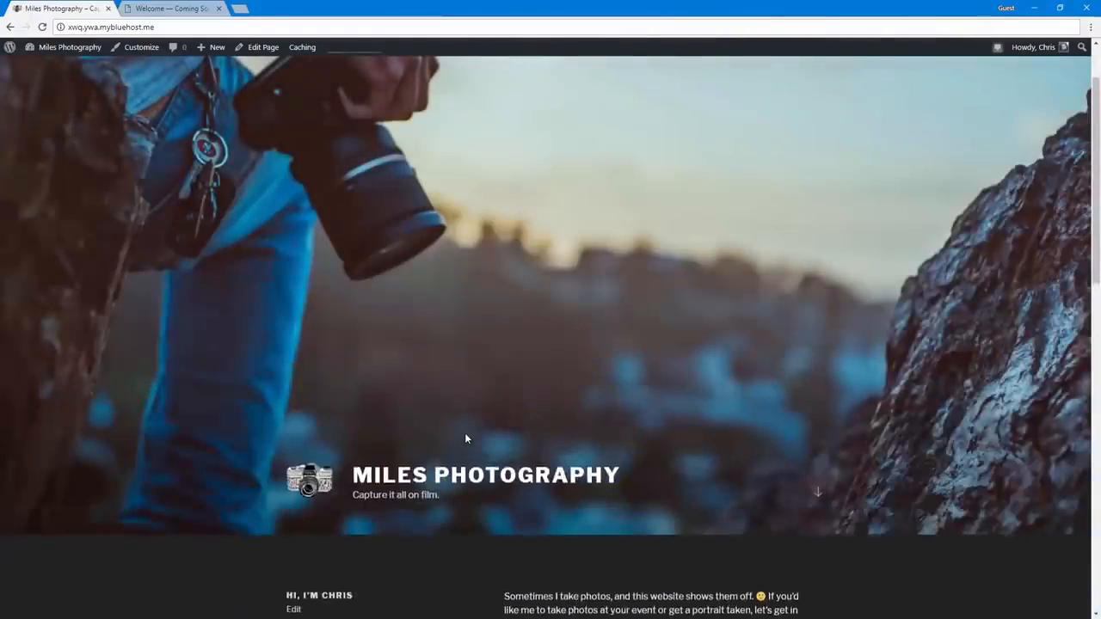
pyautogui.scroll(-8, 464, 439)
pyautogui.scroll(-4, 464, 439)
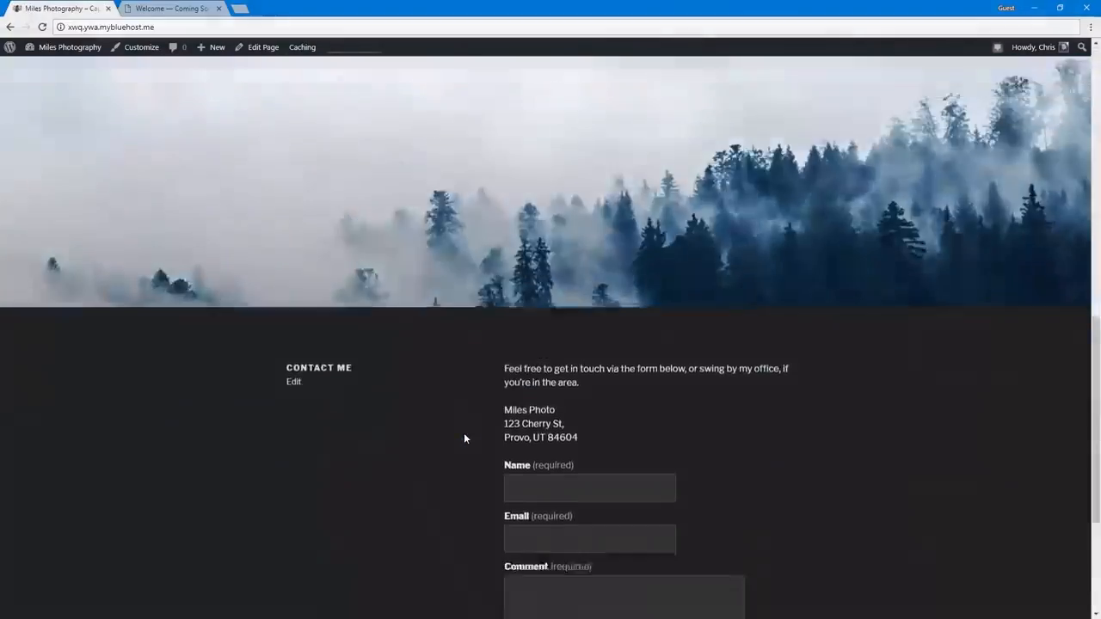
pyautogui.scroll(4, 464, 439)
pyautogui.scroll(1, 465, 437)
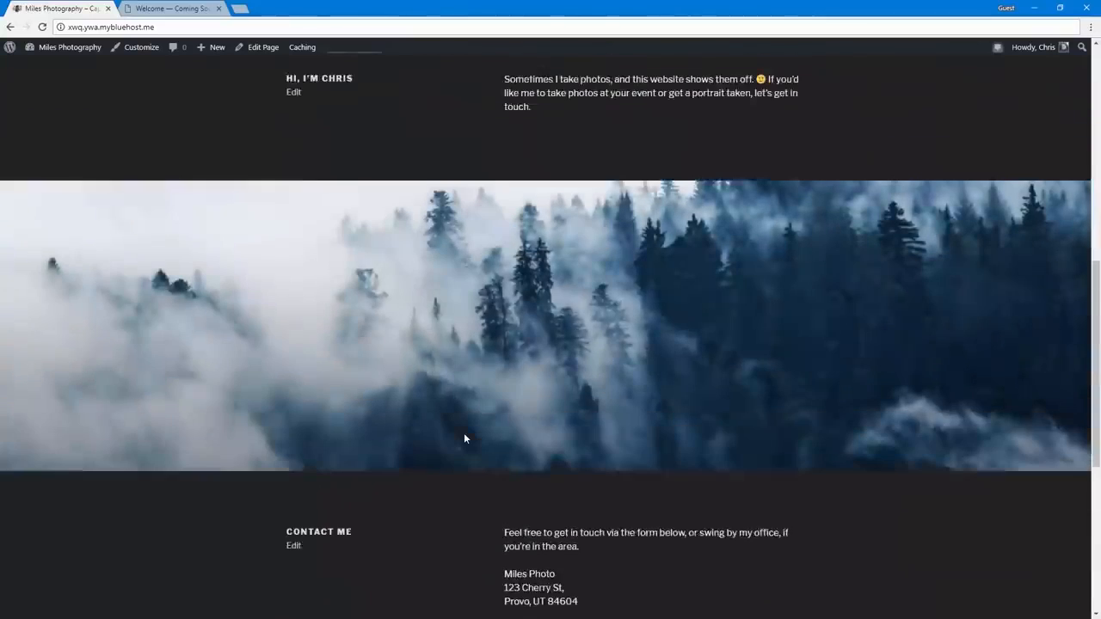
pyautogui.scroll(-5, 464, 435)
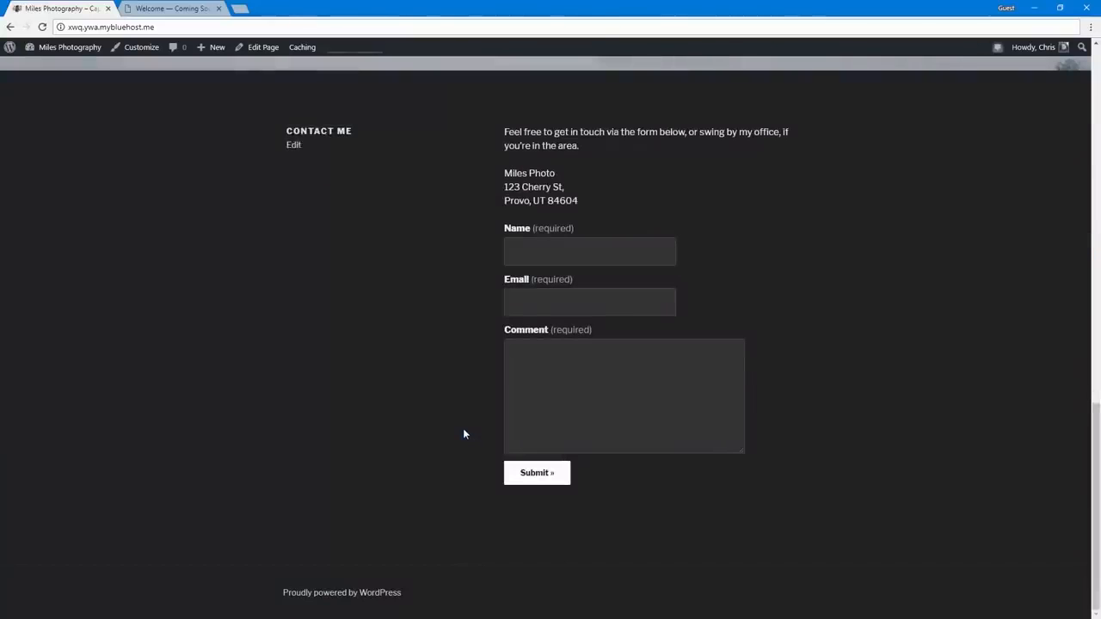
# Create a menu named "Main Menu" in the site customizer and assign it to the Top Menu location
pyautogui.click(125, 54)
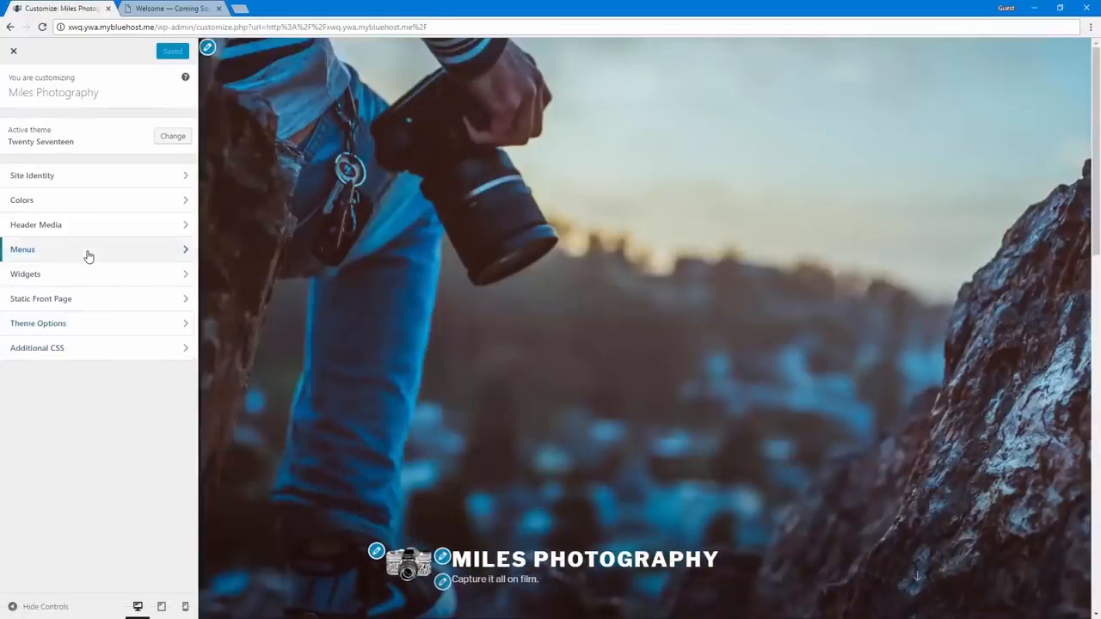
pyautogui.click(88, 253)
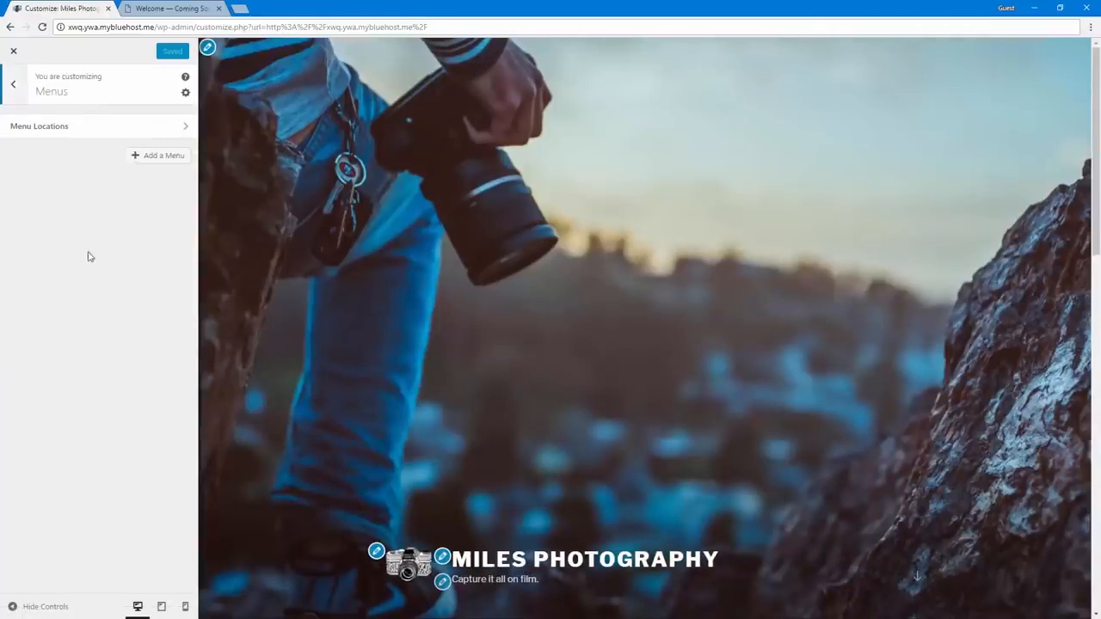
pyautogui.click(142, 155)
pyautogui.scroll(-5, 305, 482)
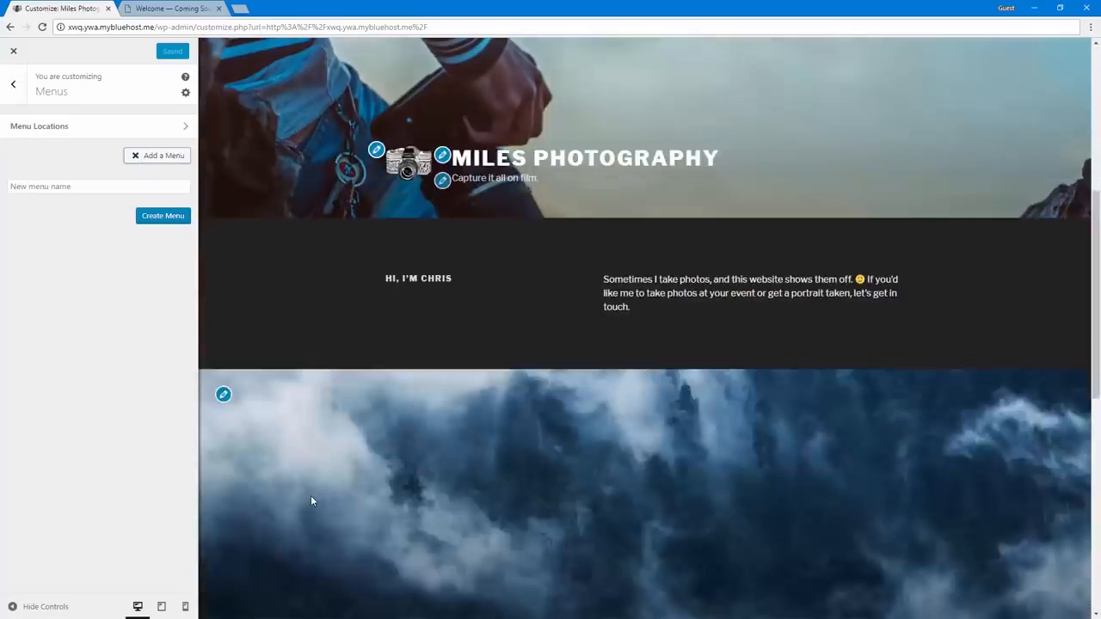
pyautogui.scroll(2, 310, 495)
pyautogui.click(72, 187)
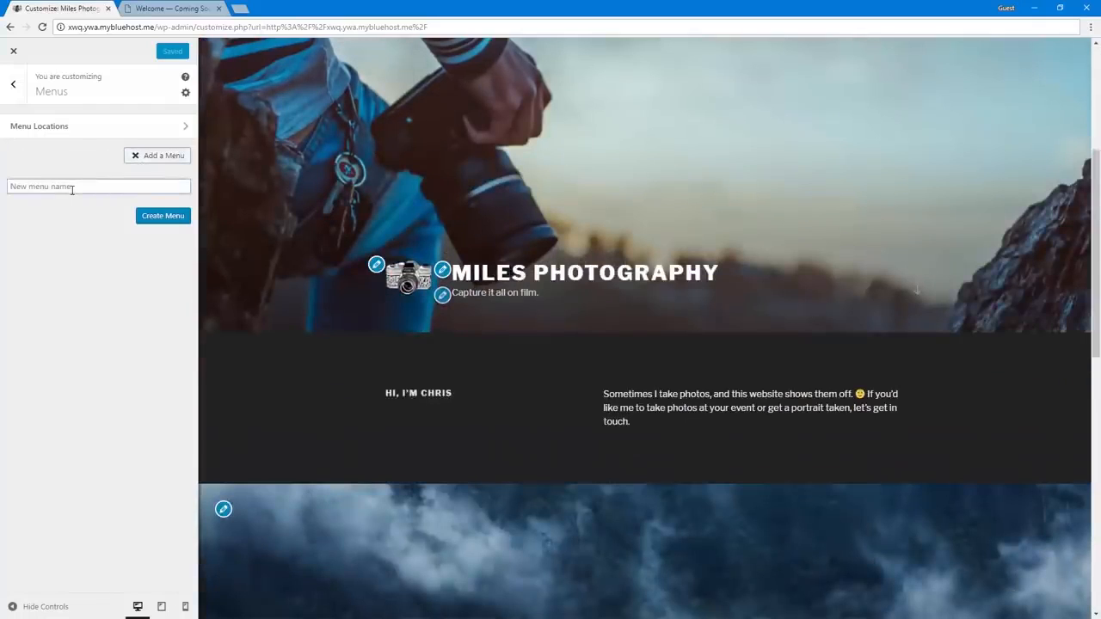
pyautogui.write('Main Menu')
pyautogui.click(153, 216)
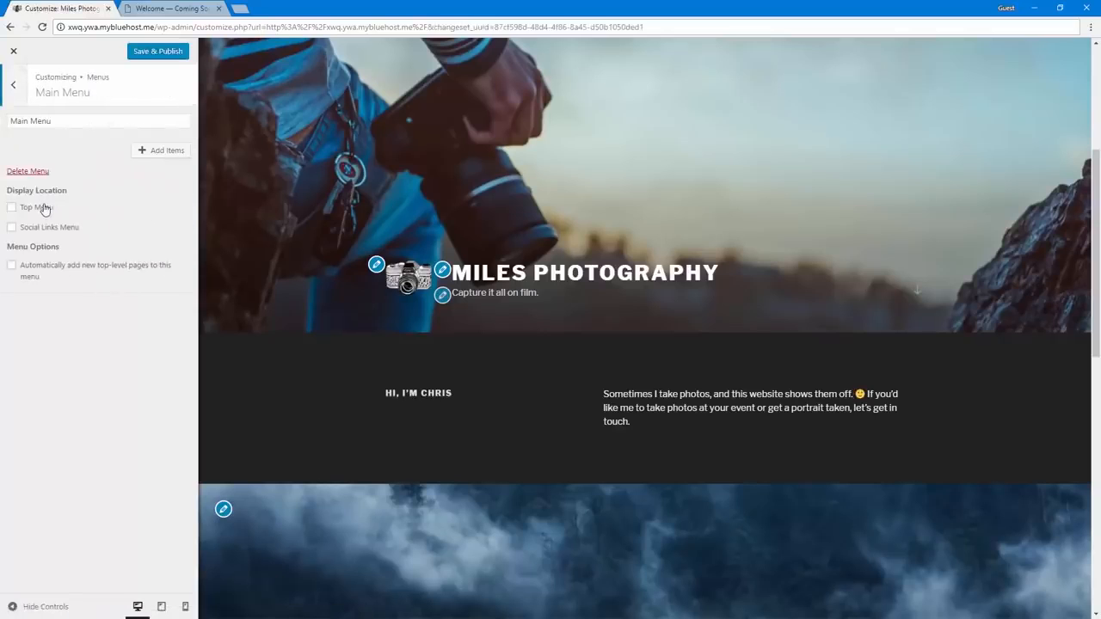
pyautogui.click(43, 208)
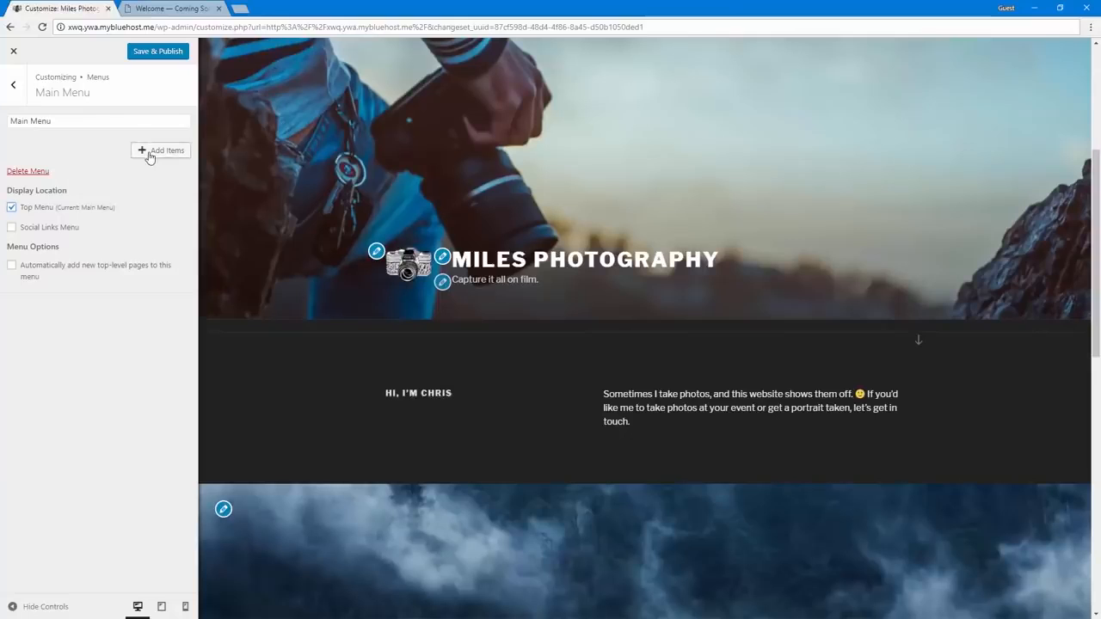
# Add the Home link and the Blog page to Main Menu, and publish the changes
pyautogui.click(149, 155)
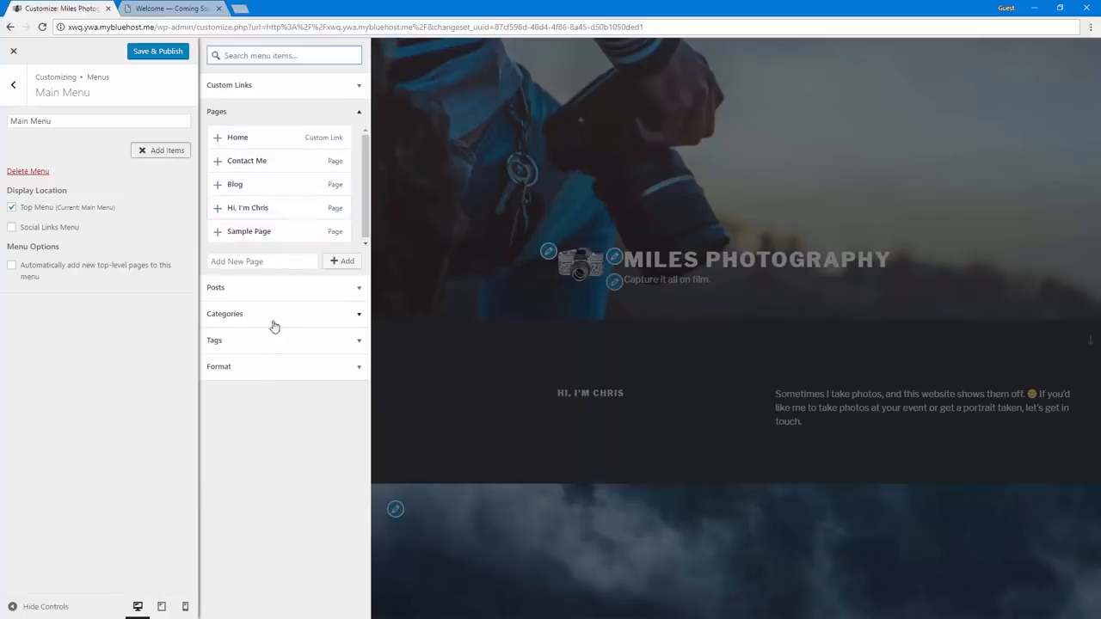
pyautogui.click(278, 290)
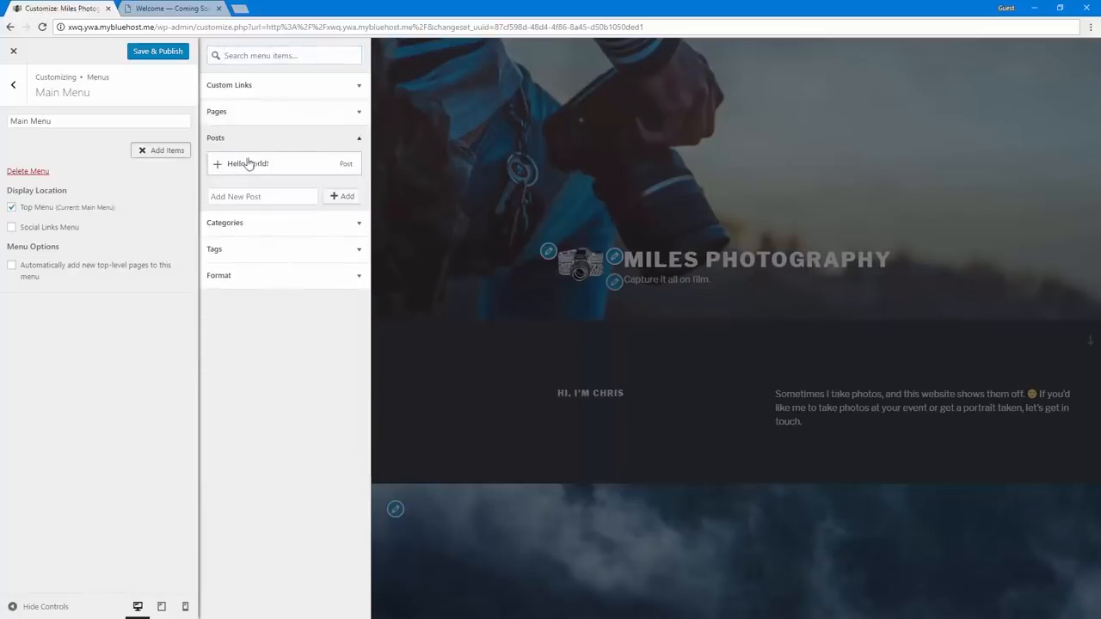
pyautogui.click(253, 112)
pyautogui.click(267, 88)
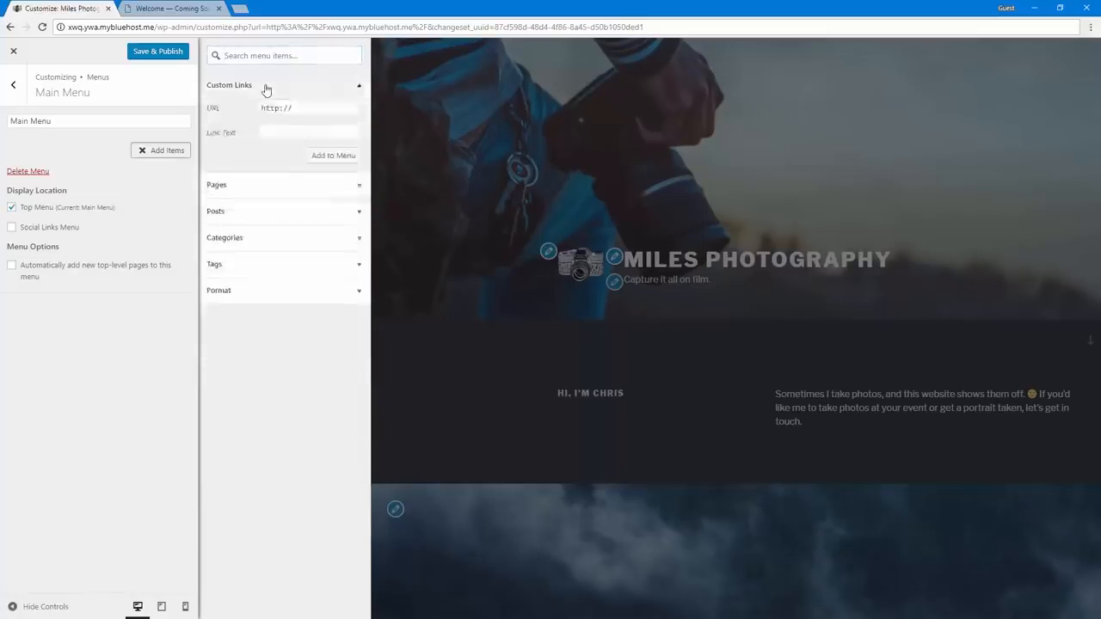
pyautogui.click(244, 187)
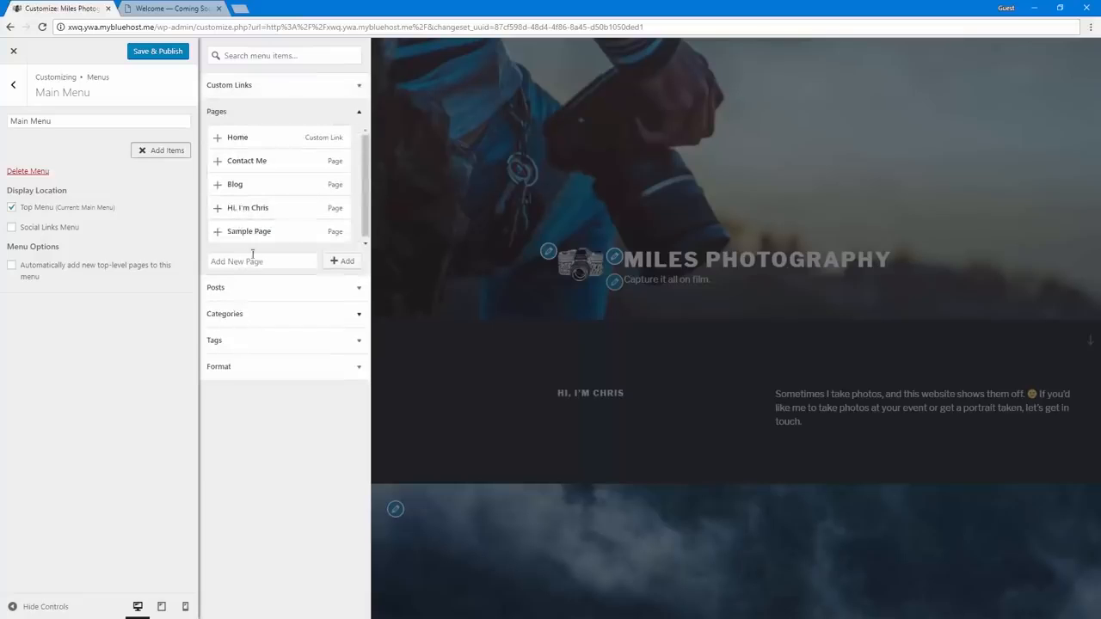
pyautogui.click(217, 137)
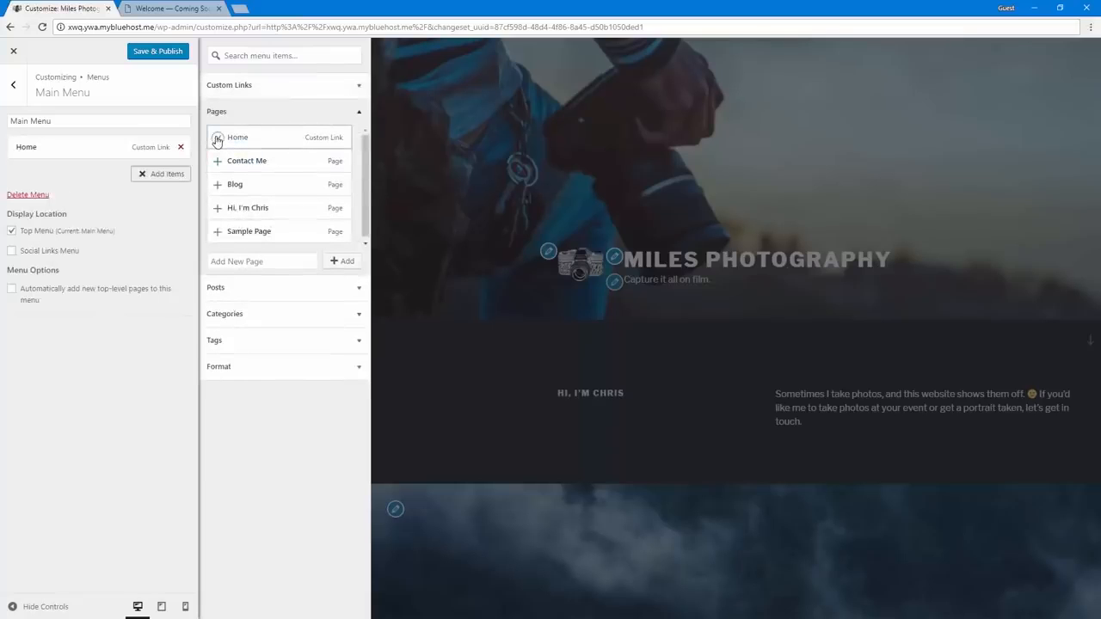
pyautogui.click(225, 185)
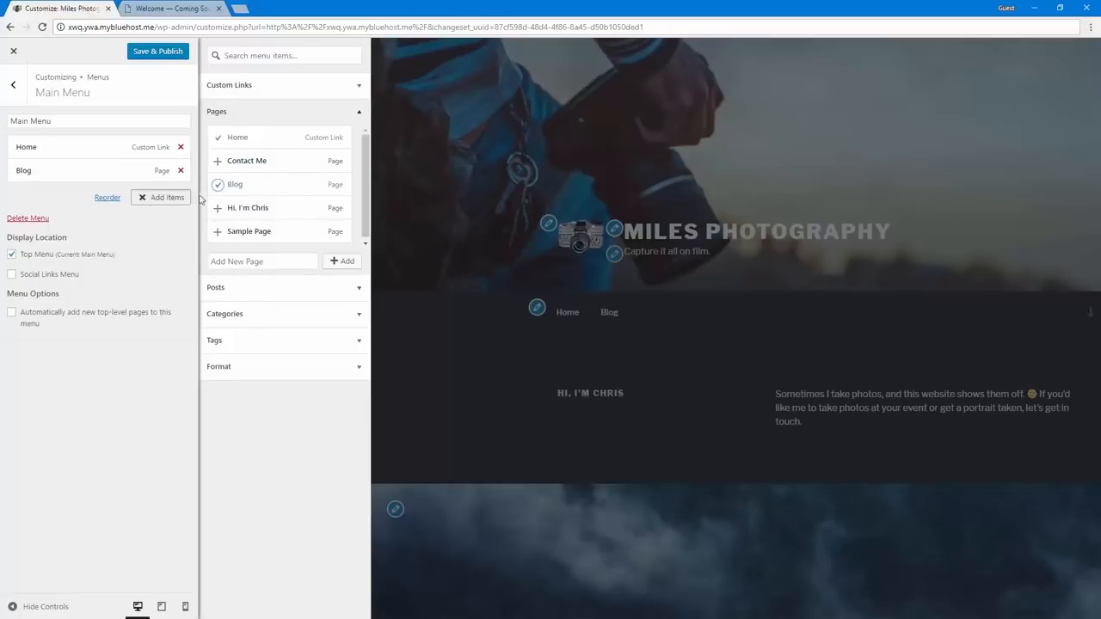
pyautogui.click(158, 52)
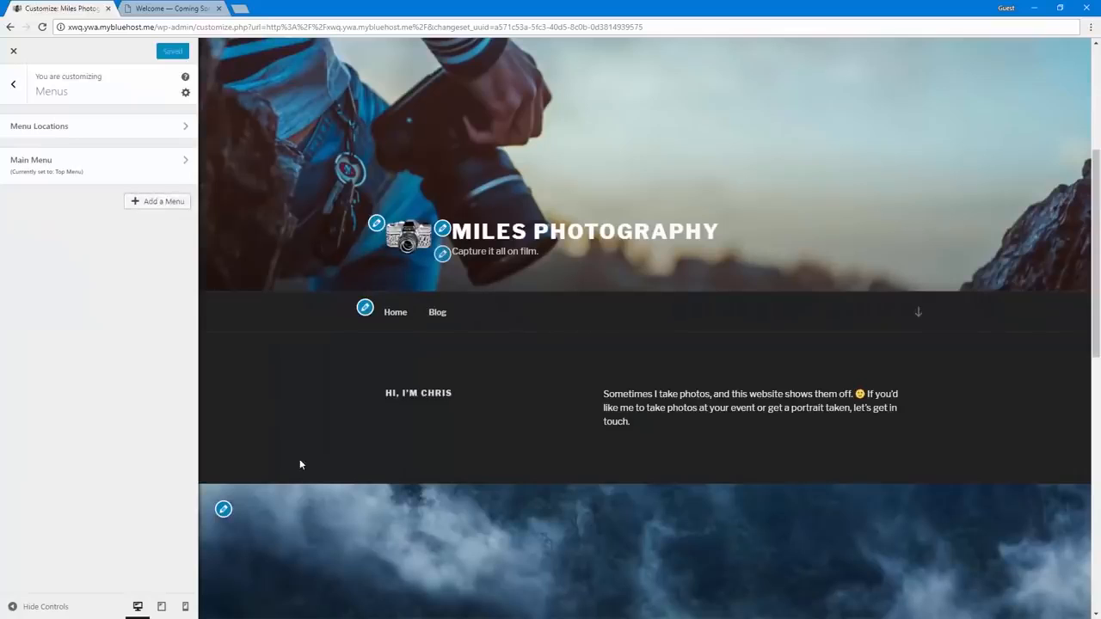
# Create a second menu named "Social Media" and assign it to the Social Links Menu location
pyautogui.click(158, 208)
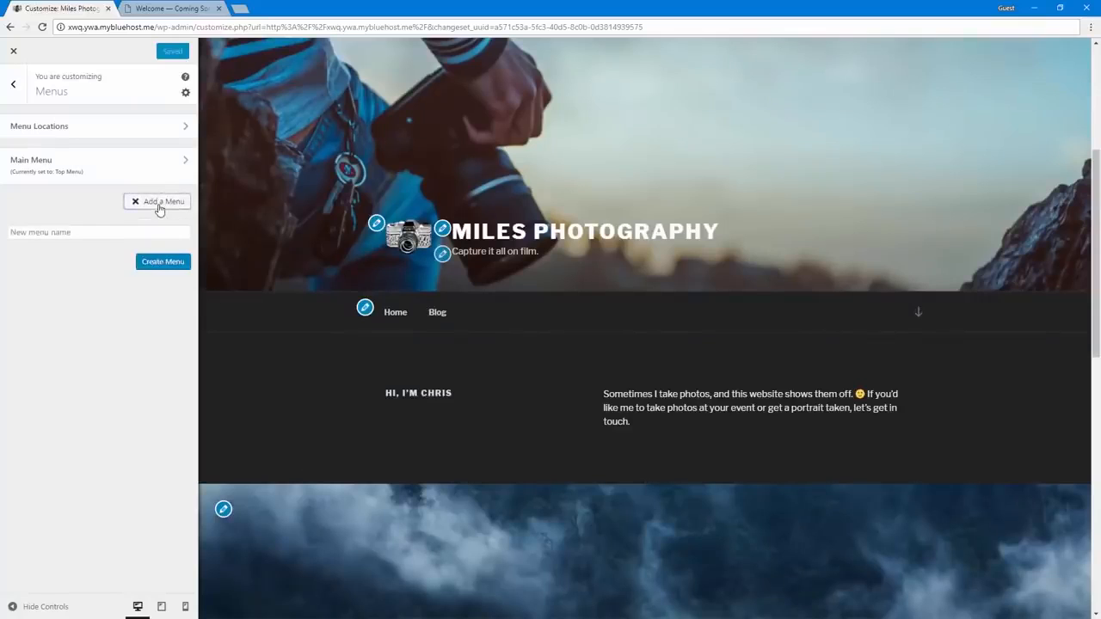
pyautogui.click(95, 229)
pyautogui.write('Social Media')
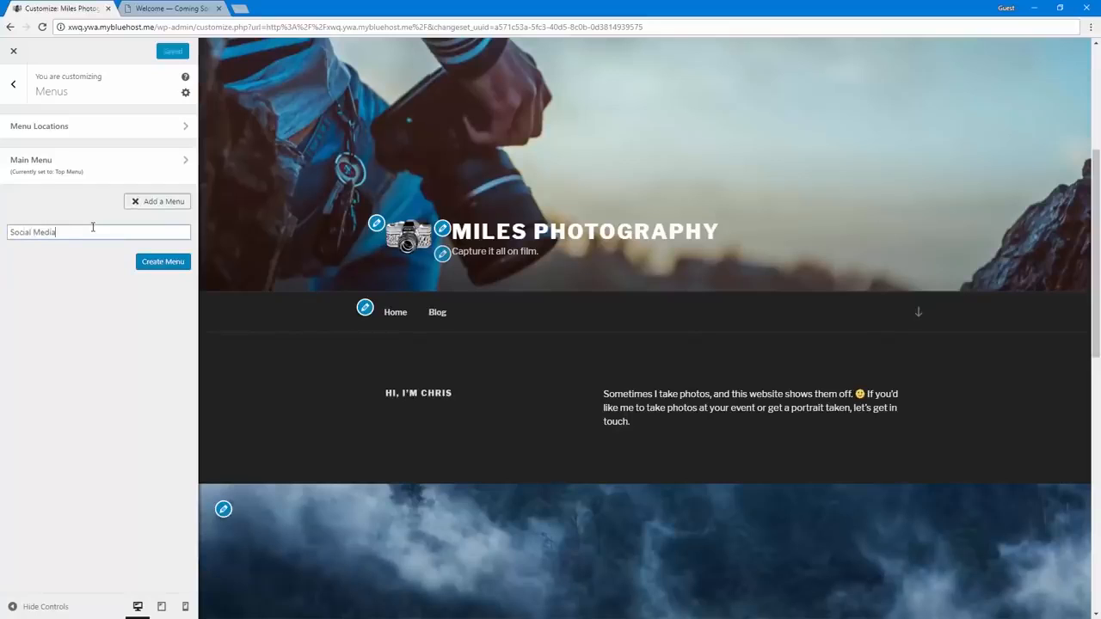
pyautogui.click(145, 261)
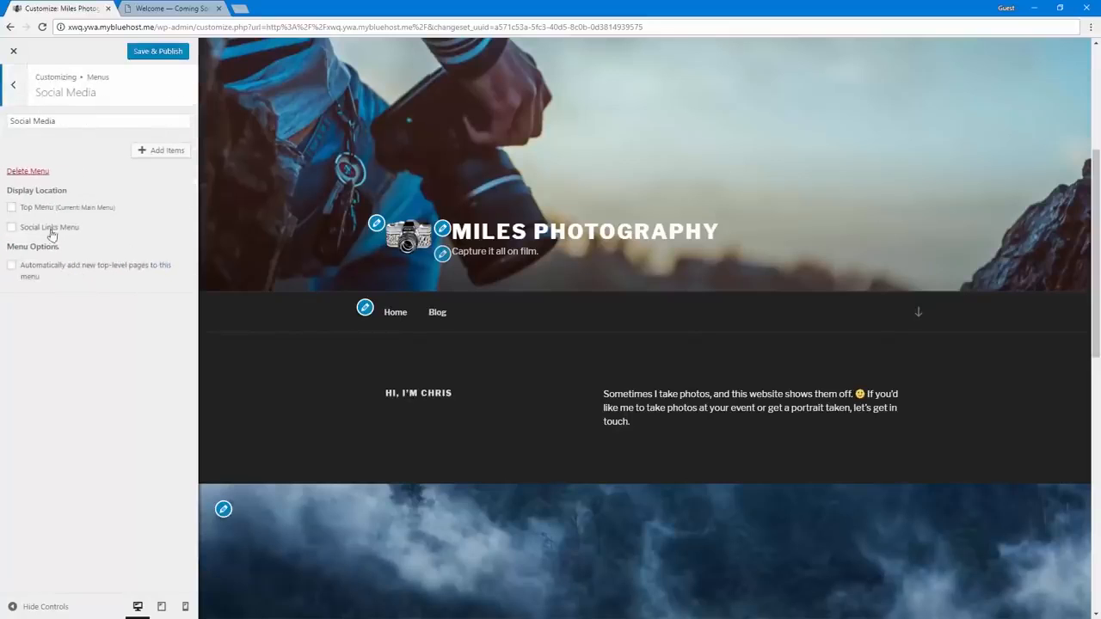
pyautogui.click(48, 228)
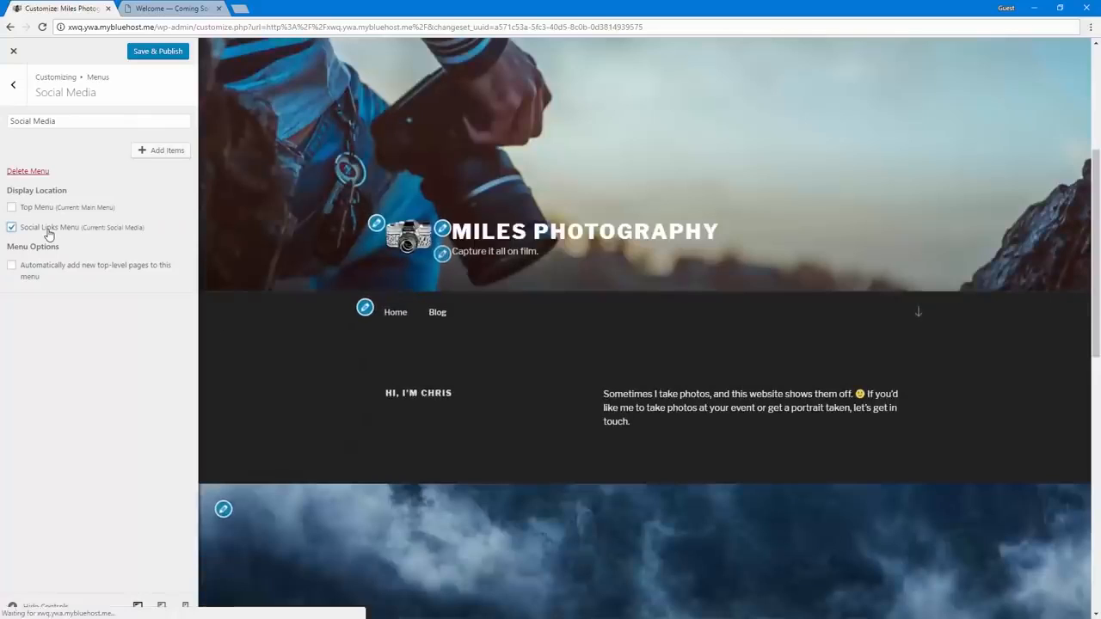
# Add a custom link to the Social Media menu with the Twitter profile URL and the link text "Twitter"
pyautogui.click(148, 151)
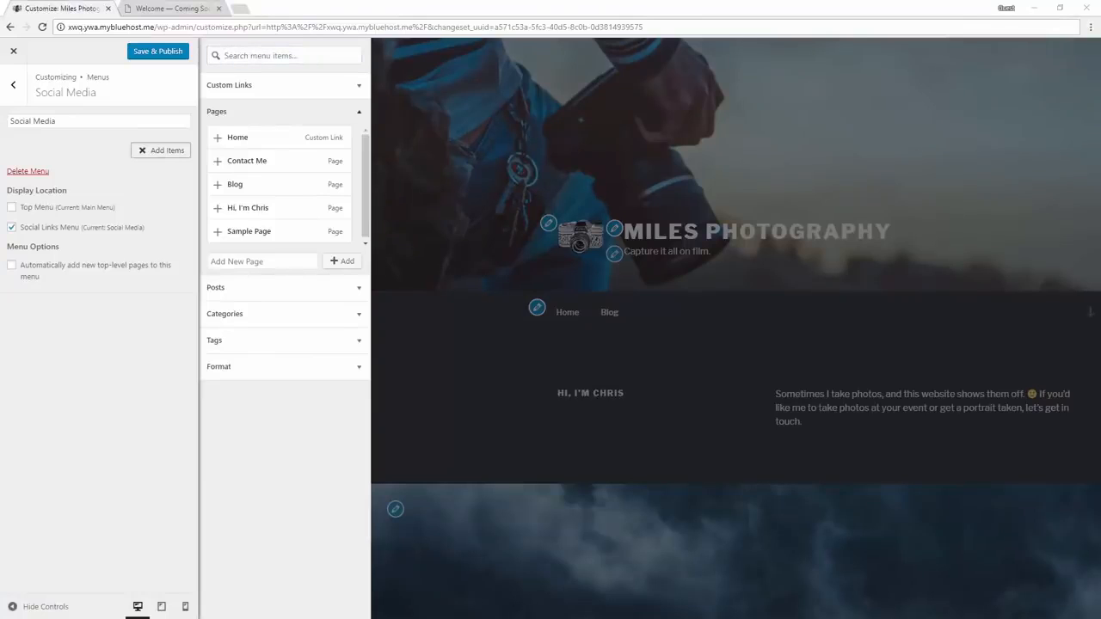
pyautogui.click(270, 86)
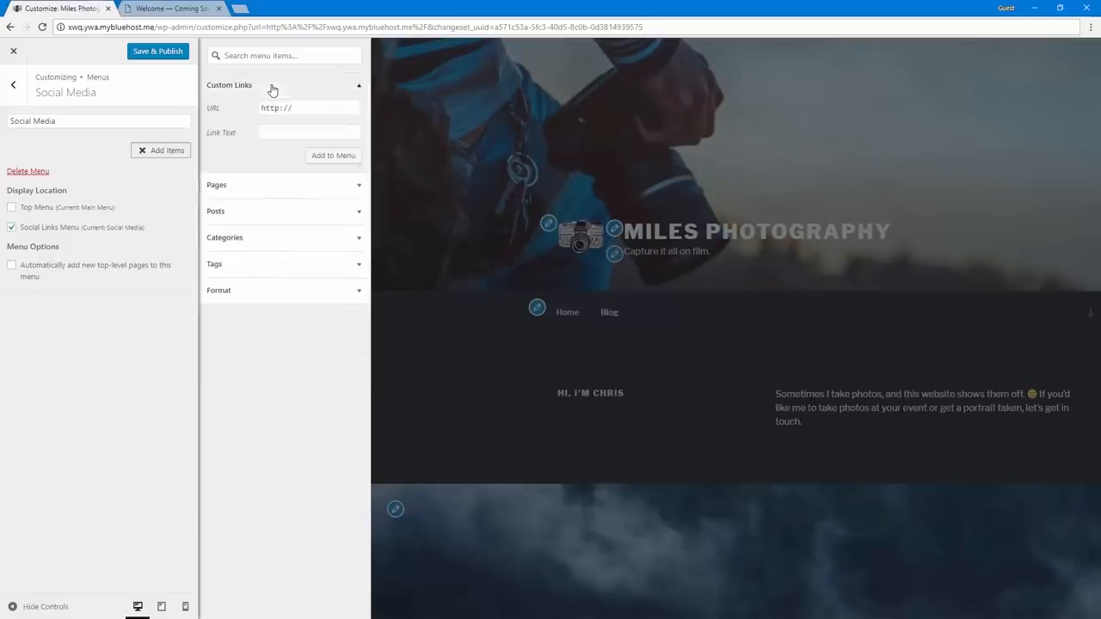
pyautogui.click(305, 108)
pyautogui.hotkey('ctrl', 'v')
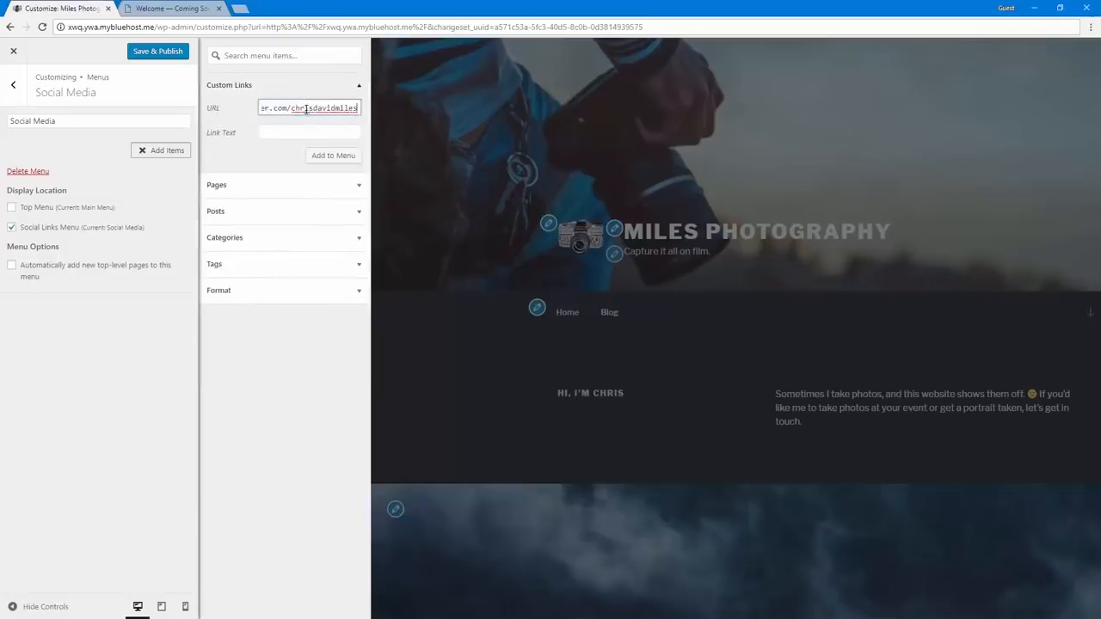
pyautogui.press('Tab')
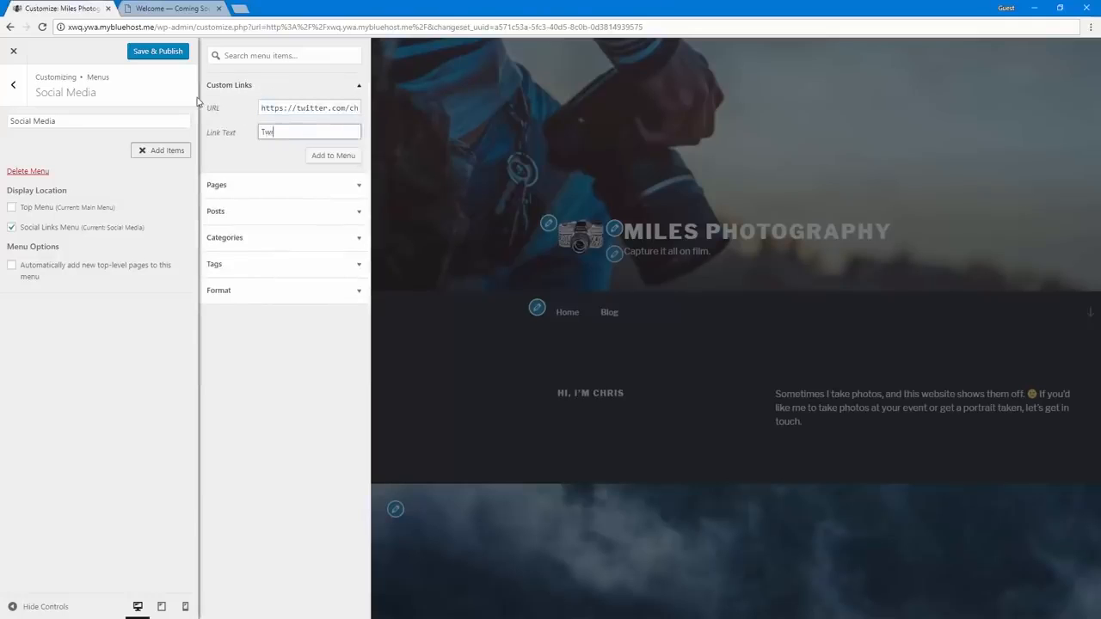
pyautogui.click(340, 154)
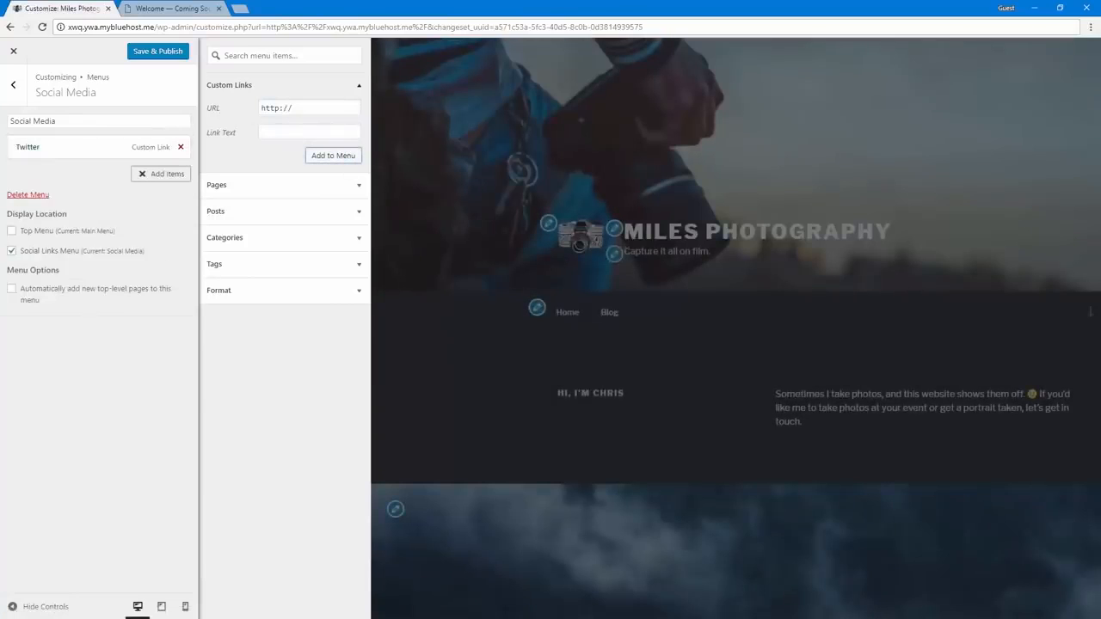
# Add a custom link with the LinkedIn profile URL and the link text "LinkedIn" to the Social Media menu, and publish the changes
pyautogui.click(306, 108)
pyautogui.hotkey('ctrl', 'a')
pyautogui.hotkey('ctrl', 'v')
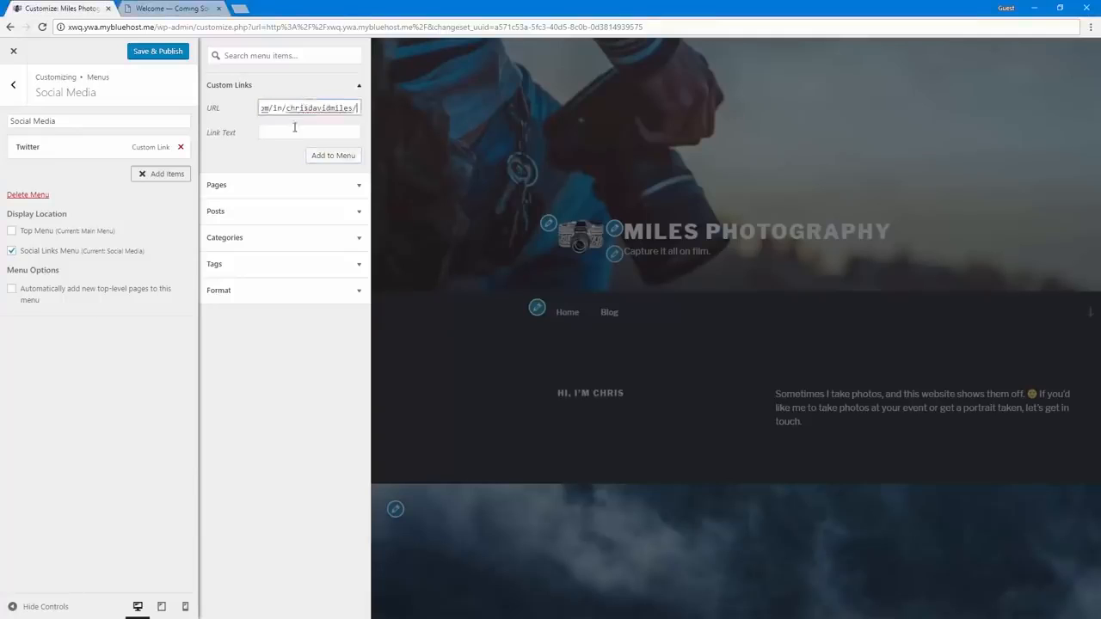
pyautogui.click(293, 129)
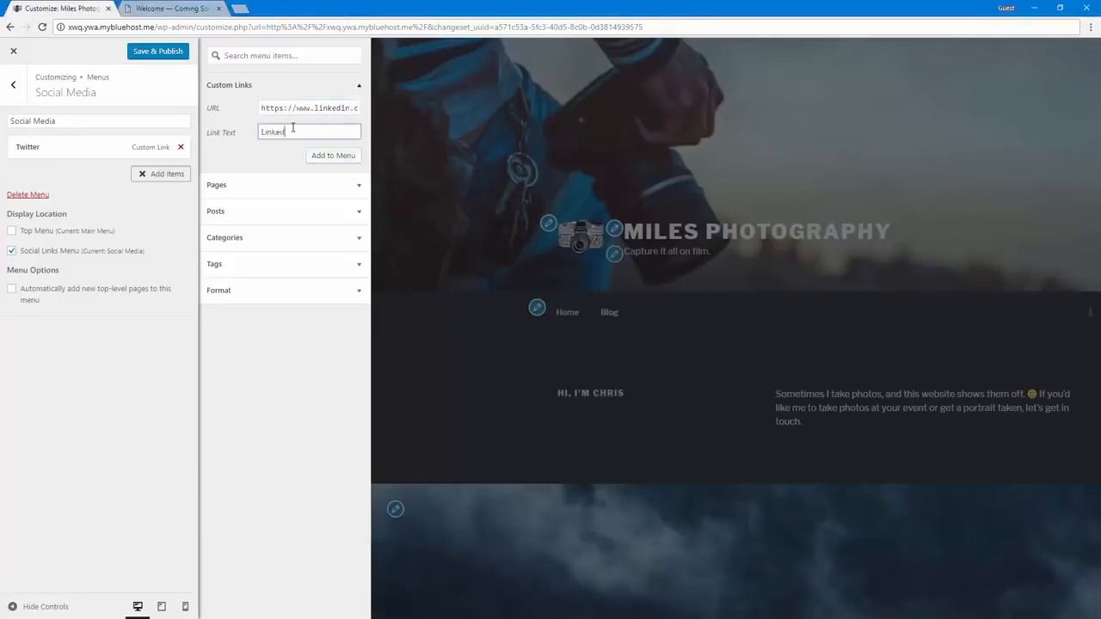
pyautogui.write('LinkedIN')
pyautogui.press('BackSpace')
pyautogui.write('n')
pyautogui.click(327, 156)
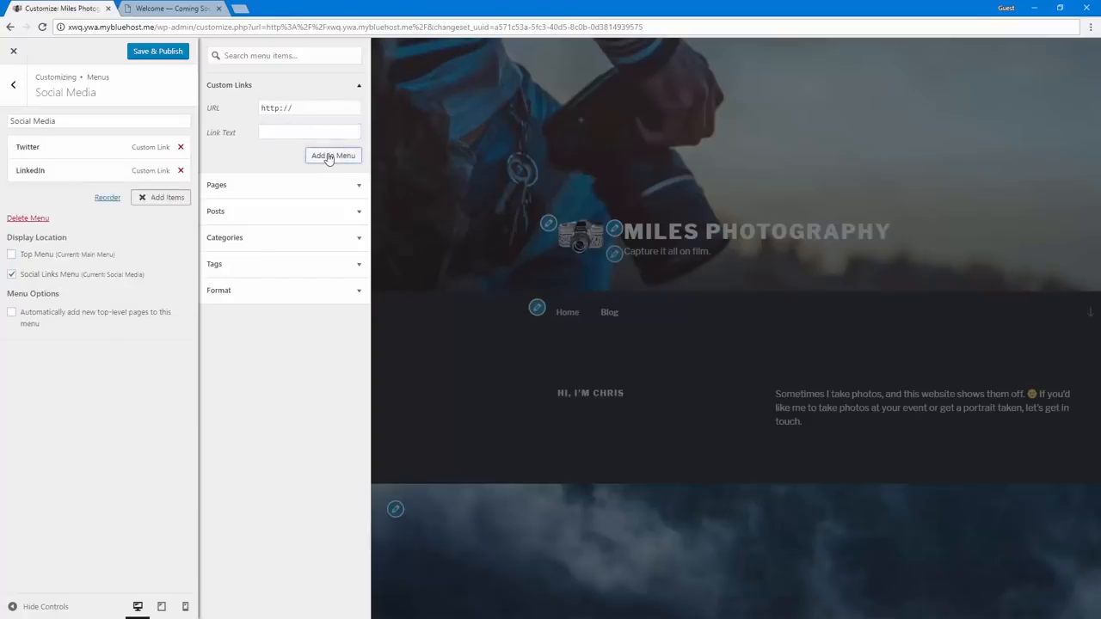
pyautogui.click(238, 113)
pyautogui.click(165, 55)
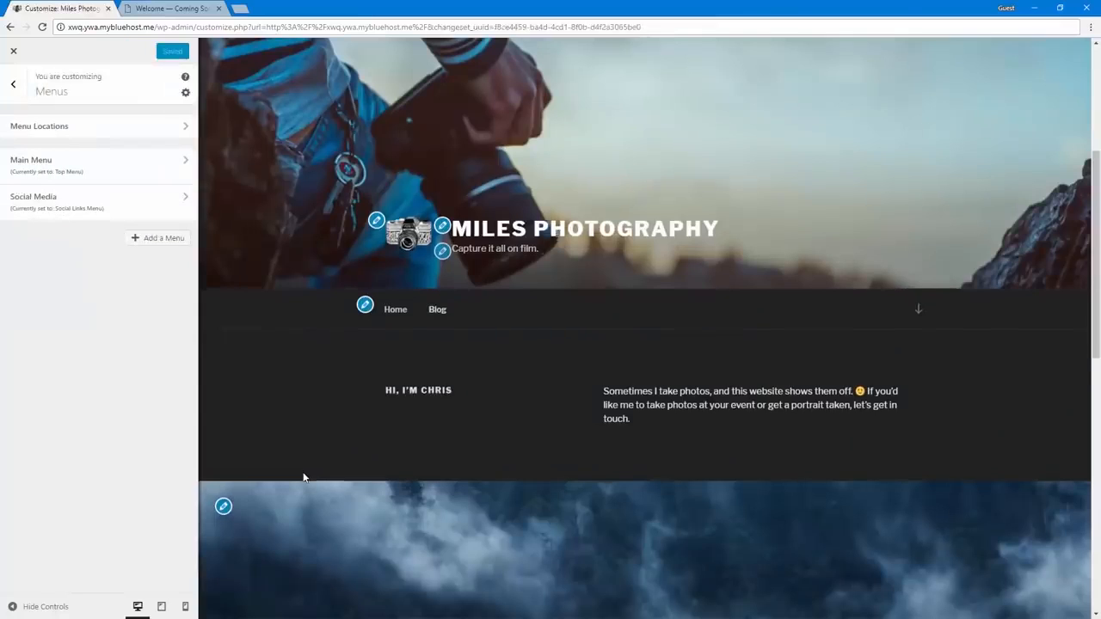
# Reopen the Social Media menu from the previewed footer, add a "Facebook" custom link with the Facebook profile URL, and publish the changes
pyautogui.scroll(-10, 303, 477)
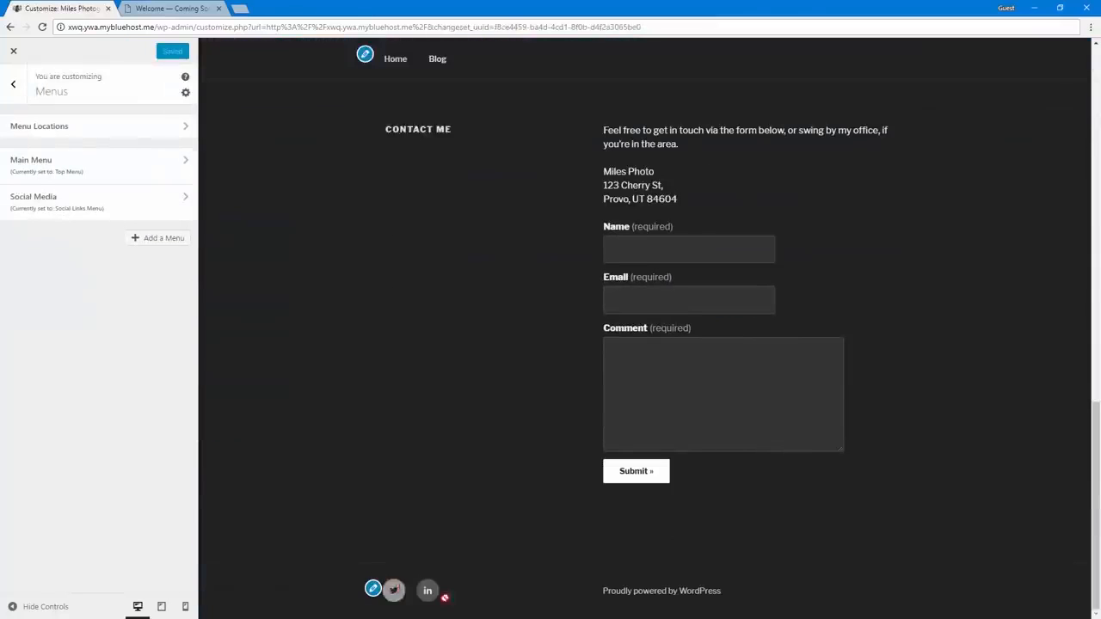
pyautogui.click(373, 590)
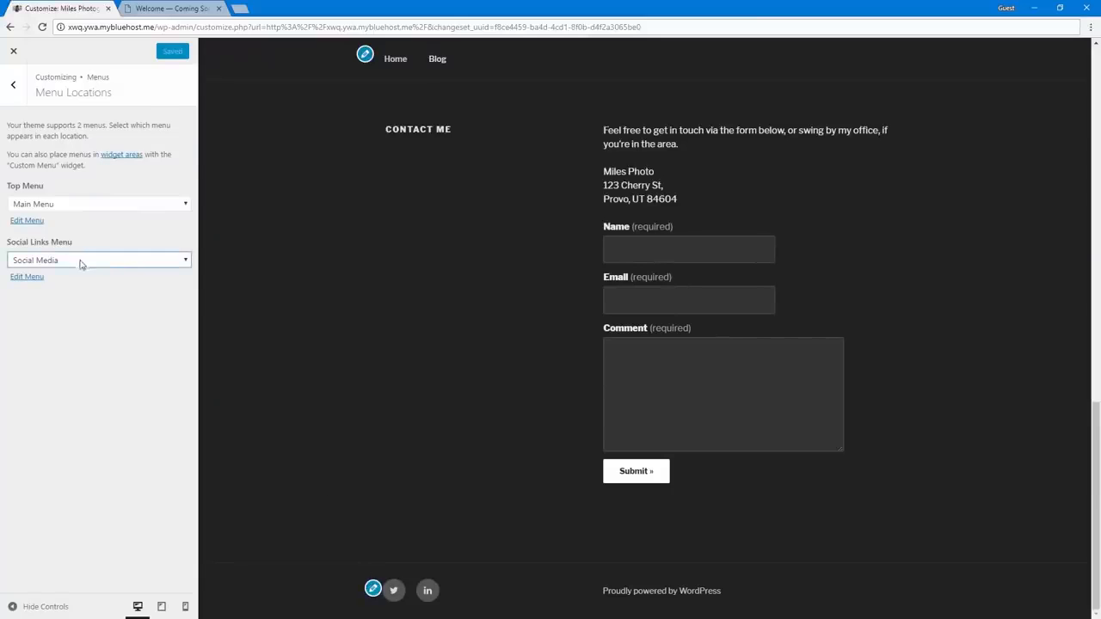
pyautogui.click(27, 277)
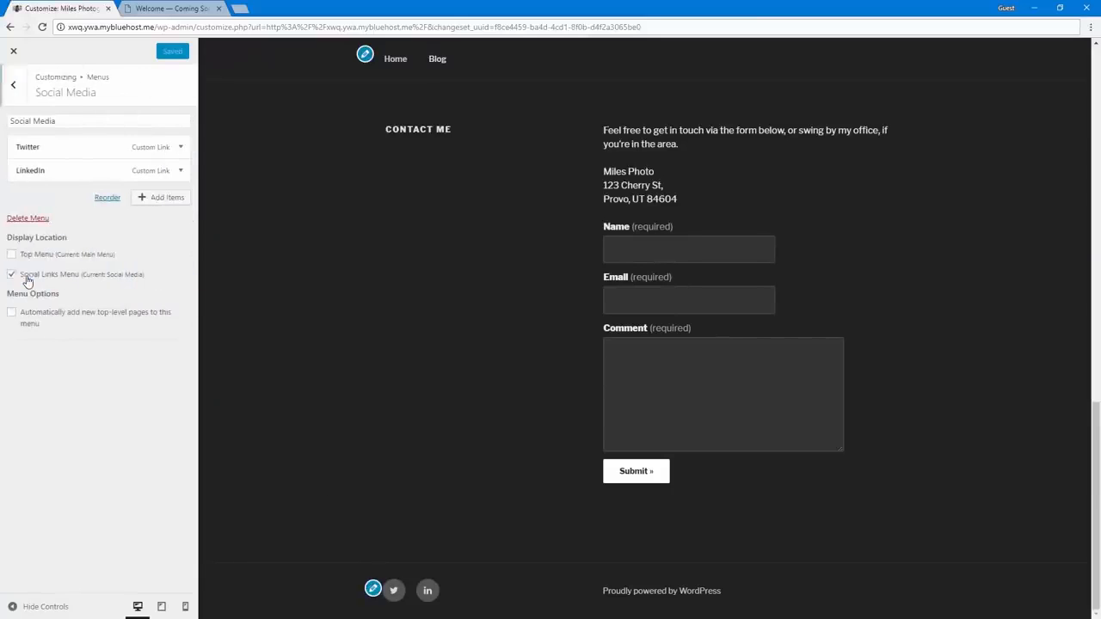
pyautogui.click(159, 197)
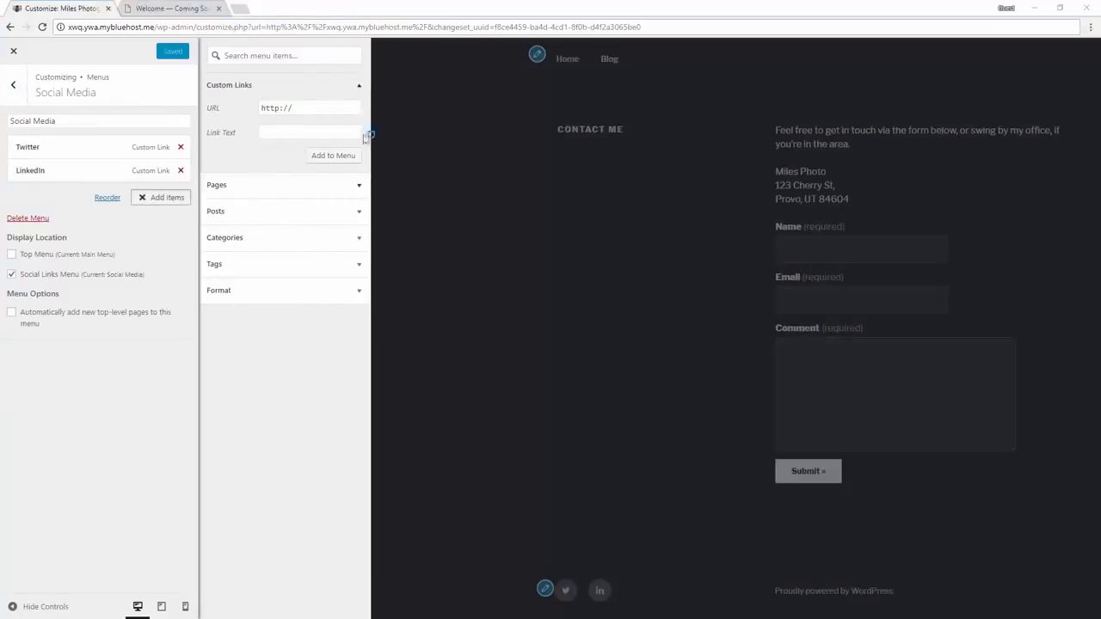
pyautogui.tripleClick(296, 108)
pyautogui.hotkey('ctrl', 'v')
pyautogui.click(291, 130)
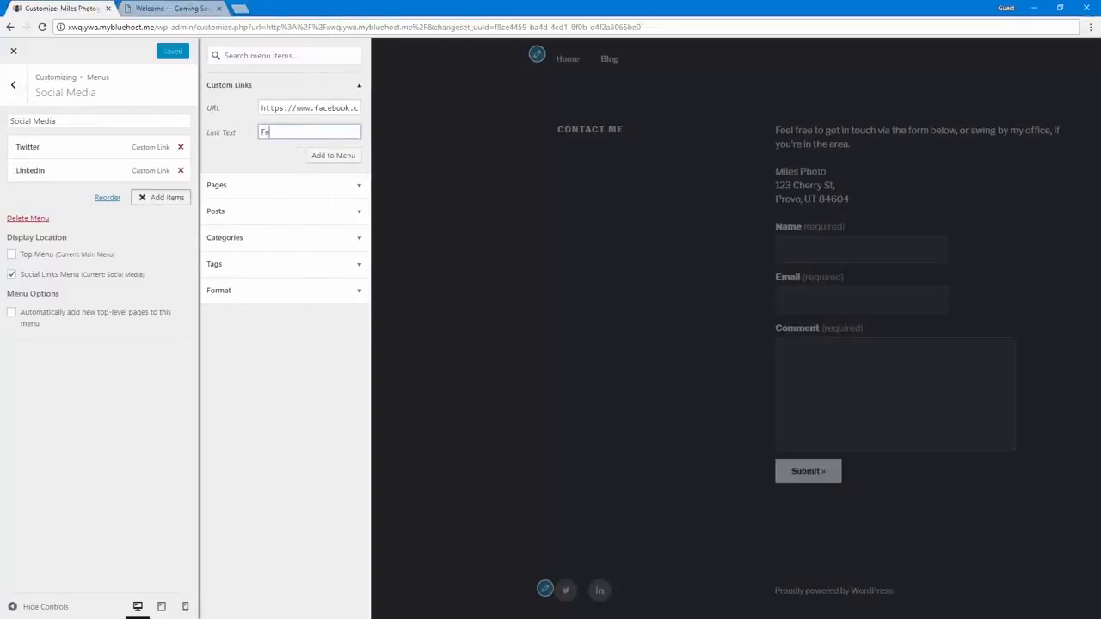
pyautogui.click(320, 157)
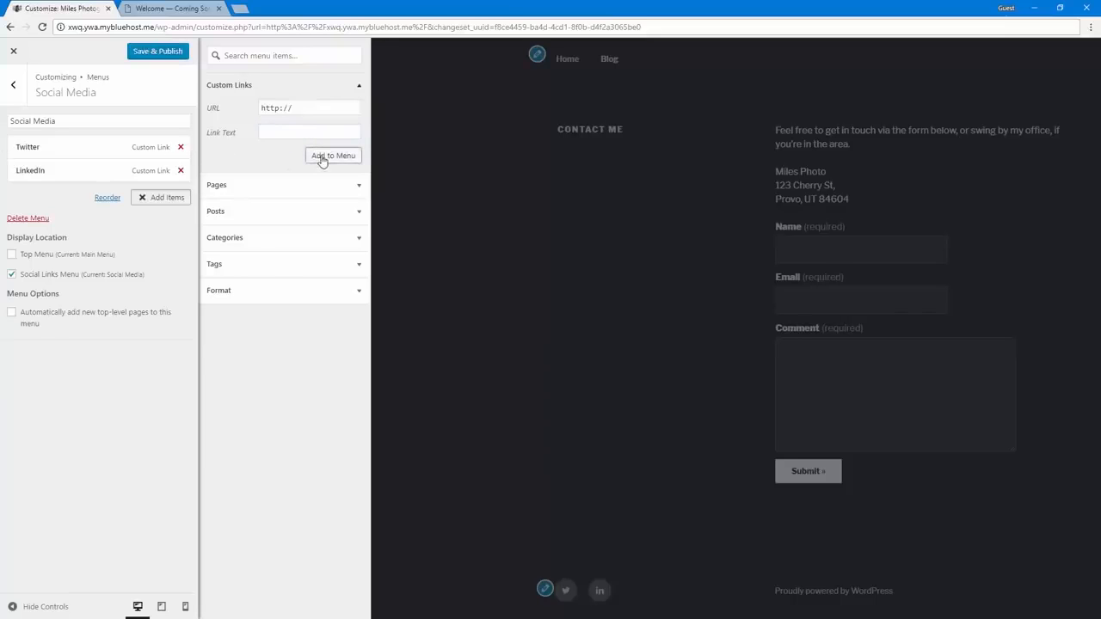
pyautogui.click(164, 55)
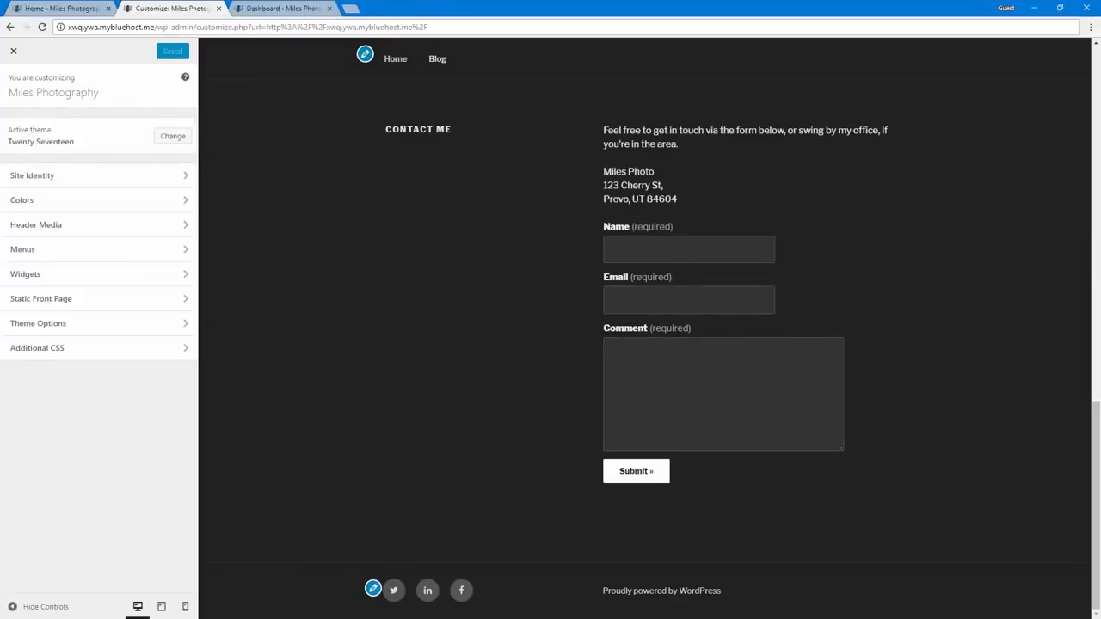
# Preview the home page at tablet size and examine its layout from the header down to the footer
pyautogui.scroll(15, 515, 511)
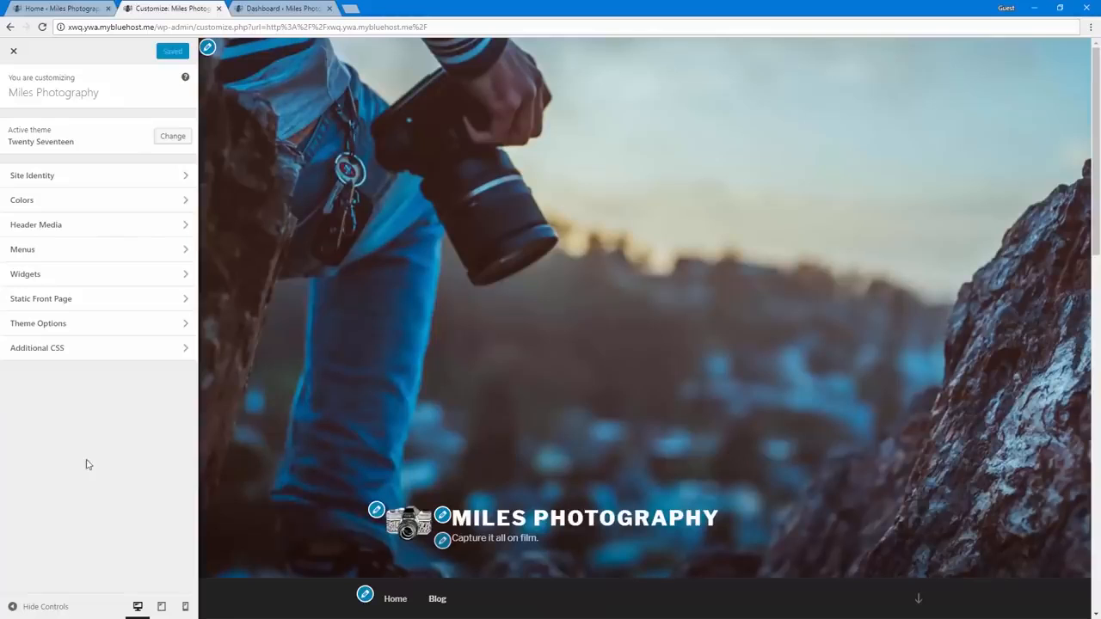
pyautogui.click(164, 608)
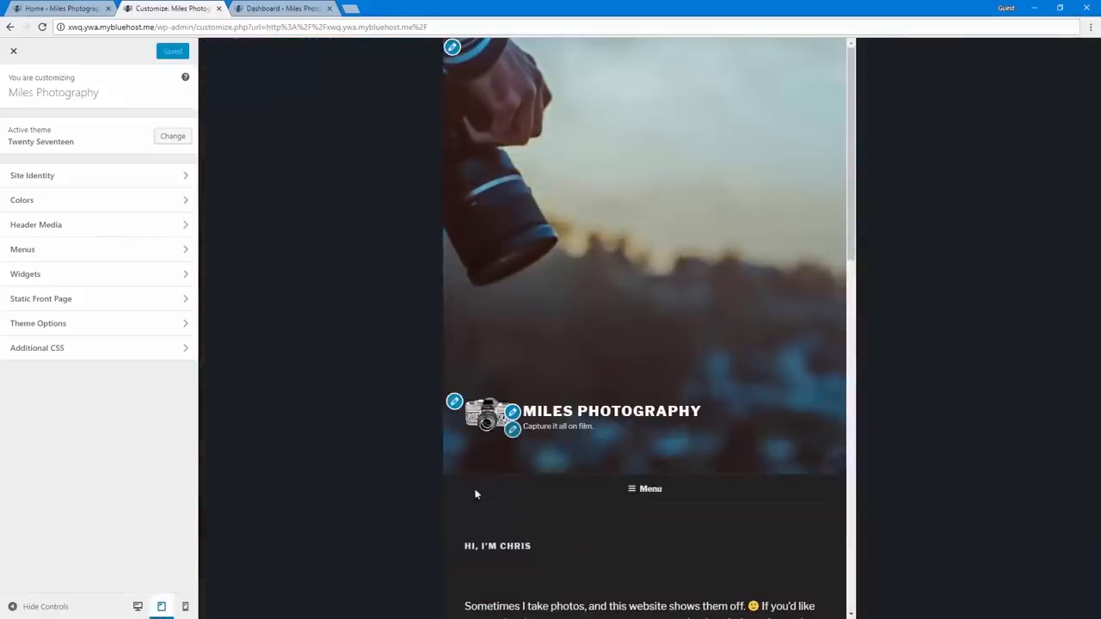
pyautogui.scroll(-5, 479, 503)
pyautogui.scroll(-10, 479, 503)
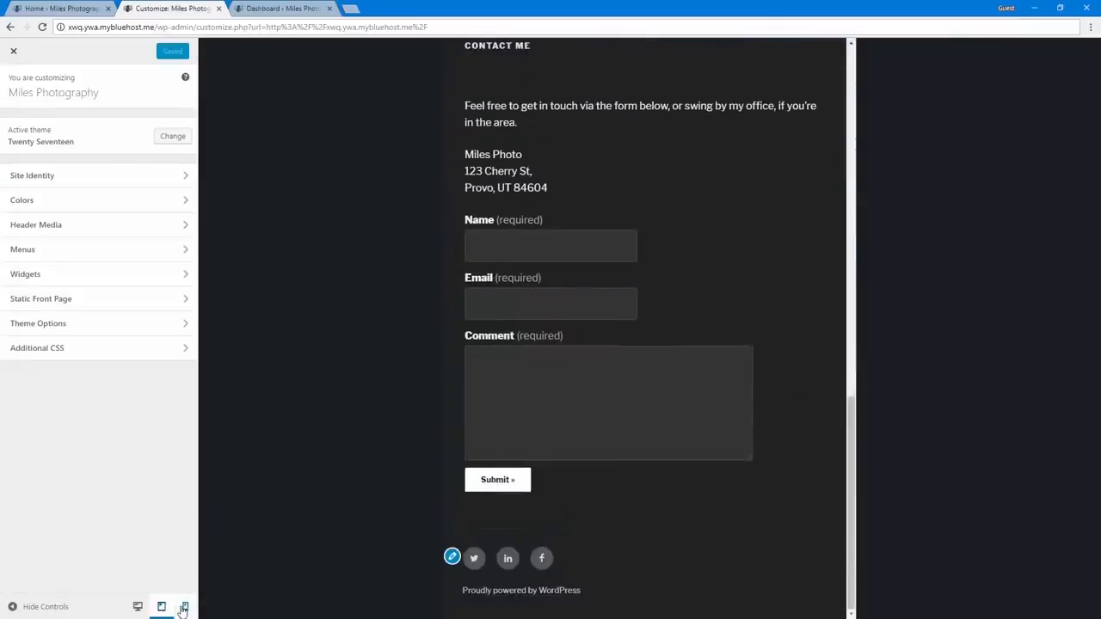
# Preview the home page at mobile size and examine its collapsible navigation menu, greeting, featured image and contact section
pyautogui.click(185, 606)
pyautogui.scroll(15, 705, 370)
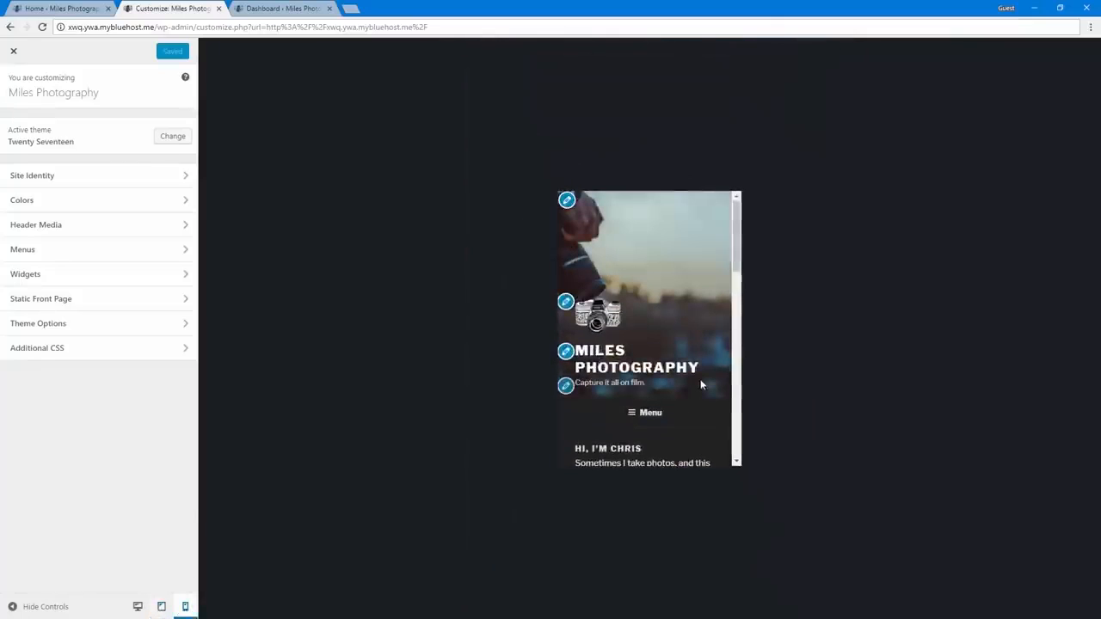
pyautogui.click(647, 416)
pyautogui.scroll(-2, 647, 422)
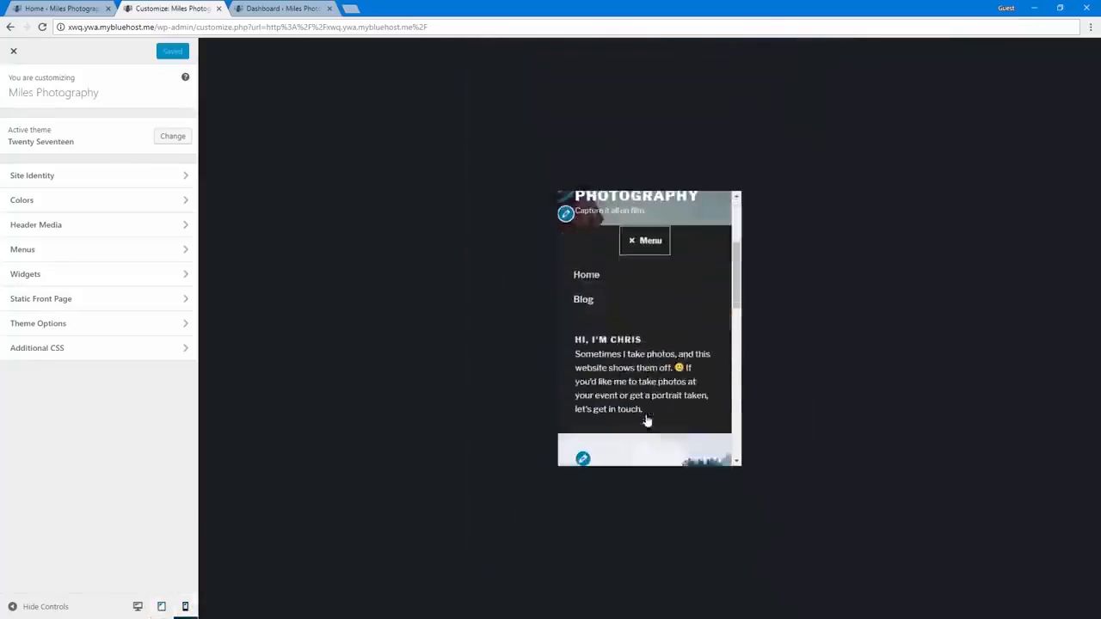
pyautogui.scroll(2, 646, 301)
pyautogui.click(644, 297)
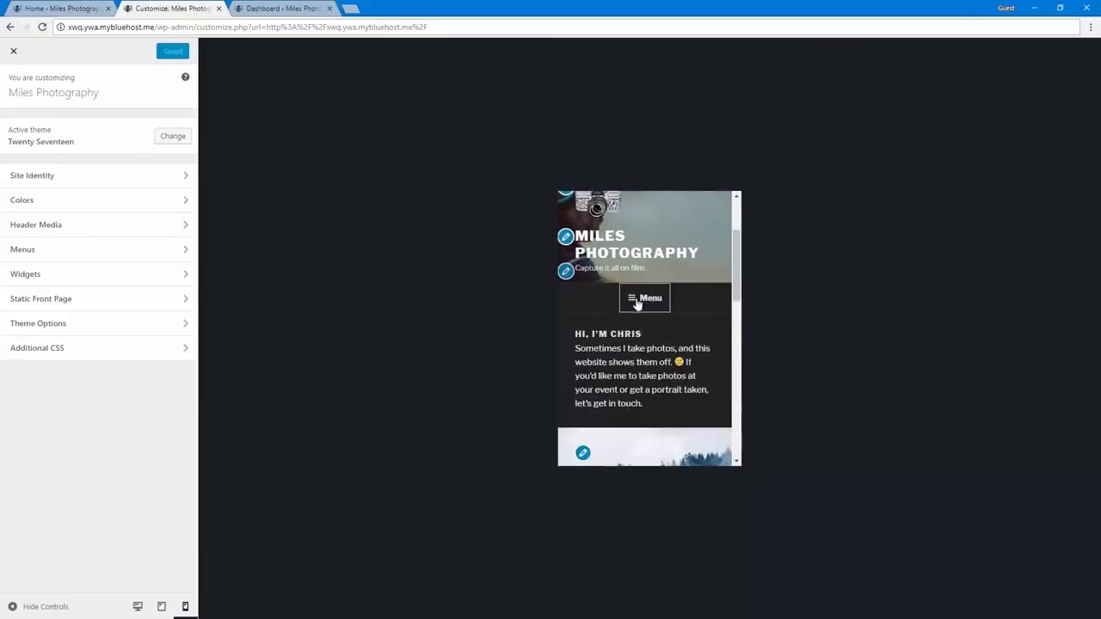
pyautogui.scroll(-3, 649, 403)
pyautogui.scroll(1, 651, 402)
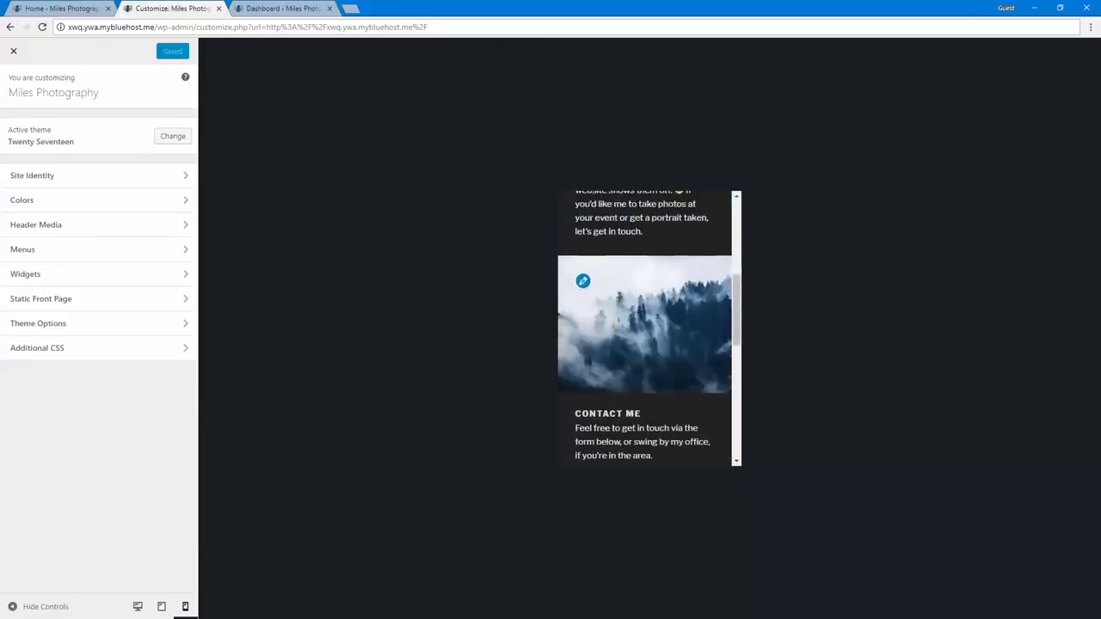
pyautogui.scroll(-3, 647, 413)
pyautogui.scroll(-3, 644, 421)
pyautogui.scroll(10, 645, 422)
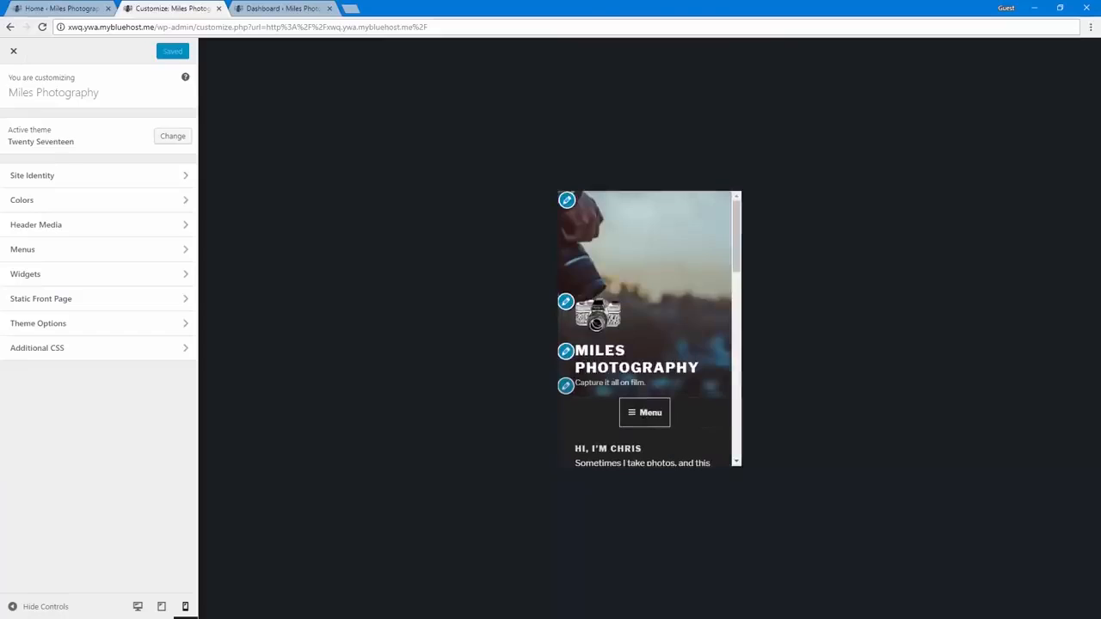
# Close the site customizer and go from the live site to the WordPress dashboard
pyautogui.click(114, 506)
pyautogui.click(12, 50)
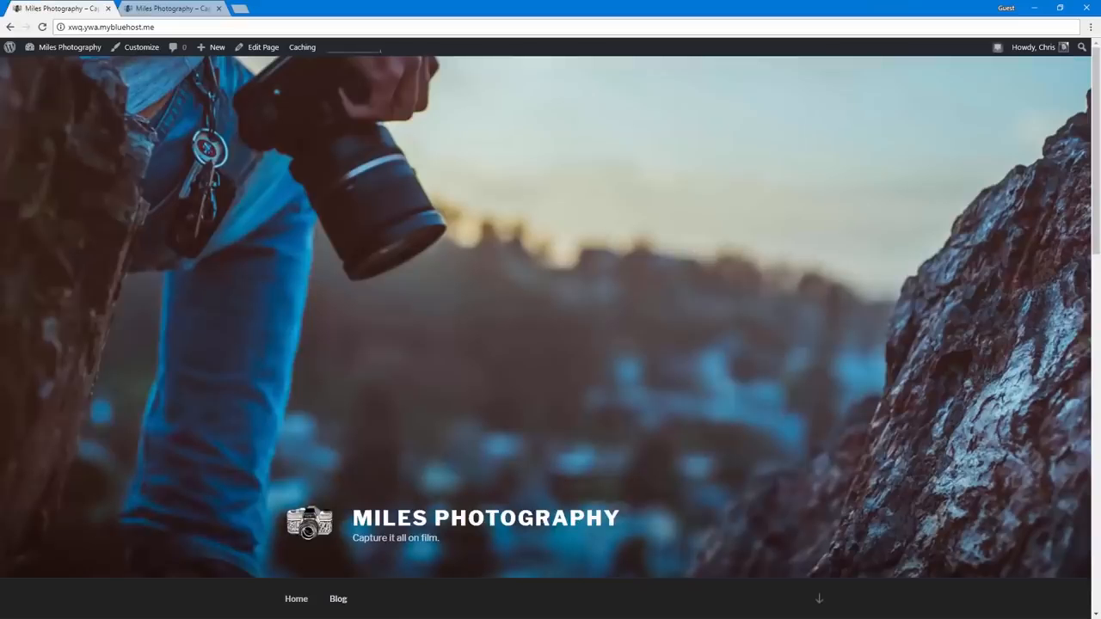
pyautogui.click(48, 52)
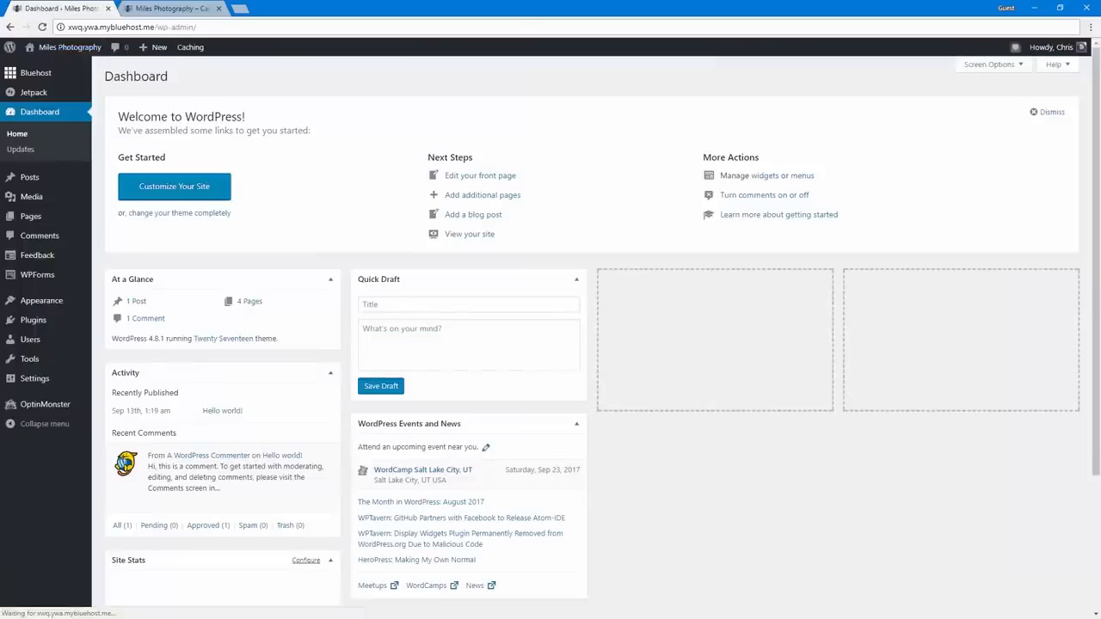
# Open the Bluehost home page in the admin area and review its content, design, traffic, performance and hosting options
pyautogui.moveTo(48, 82)
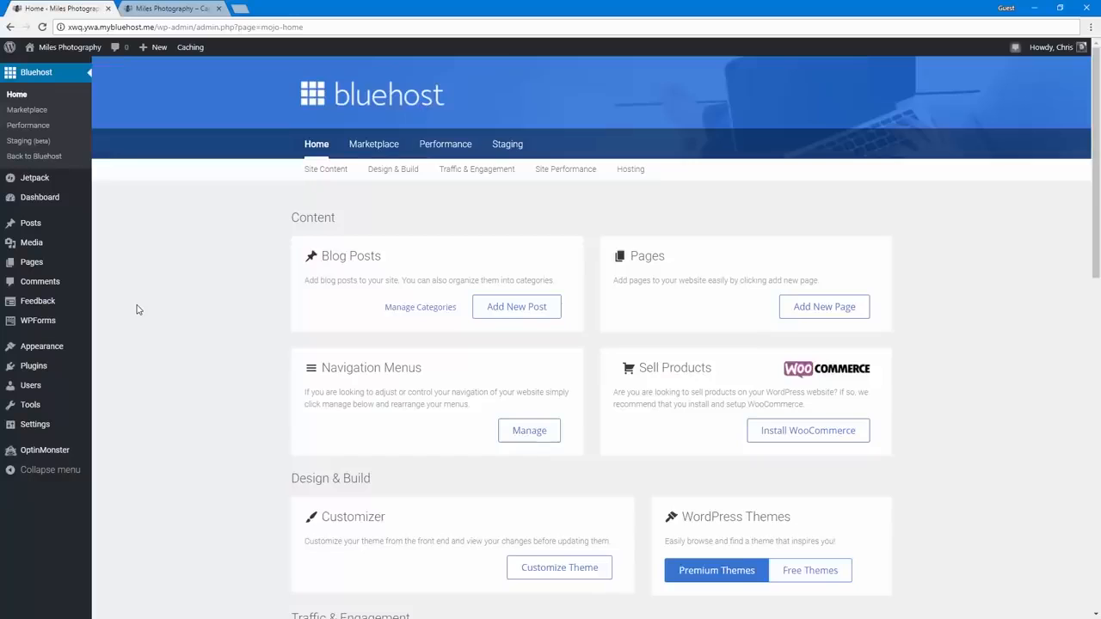
pyautogui.scroll(-2, 362, 273)
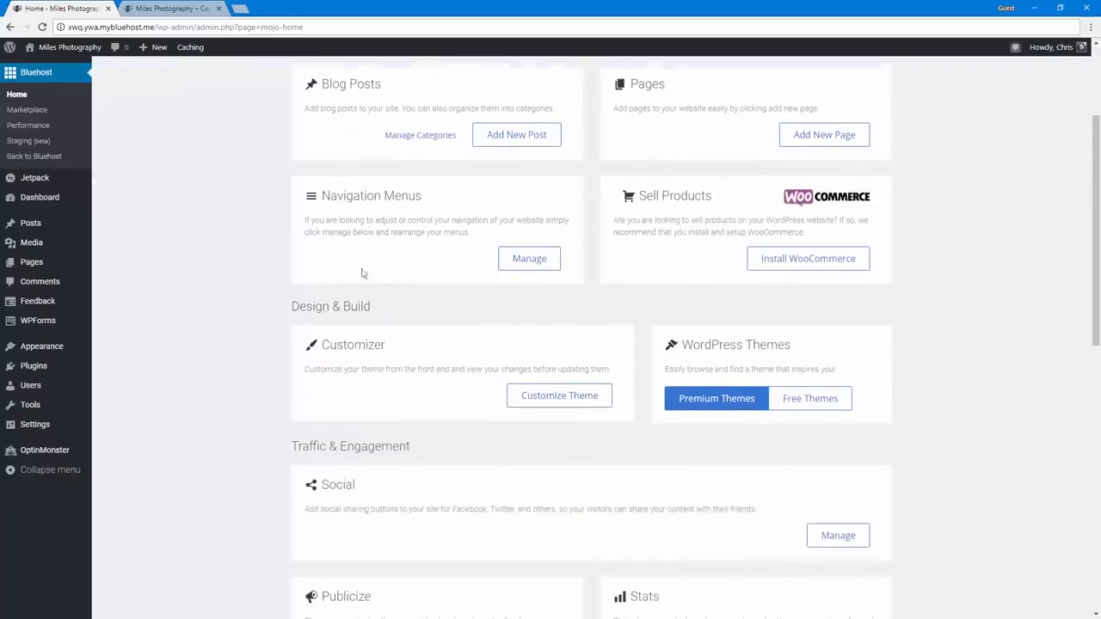
pyautogui.click(821, 253)
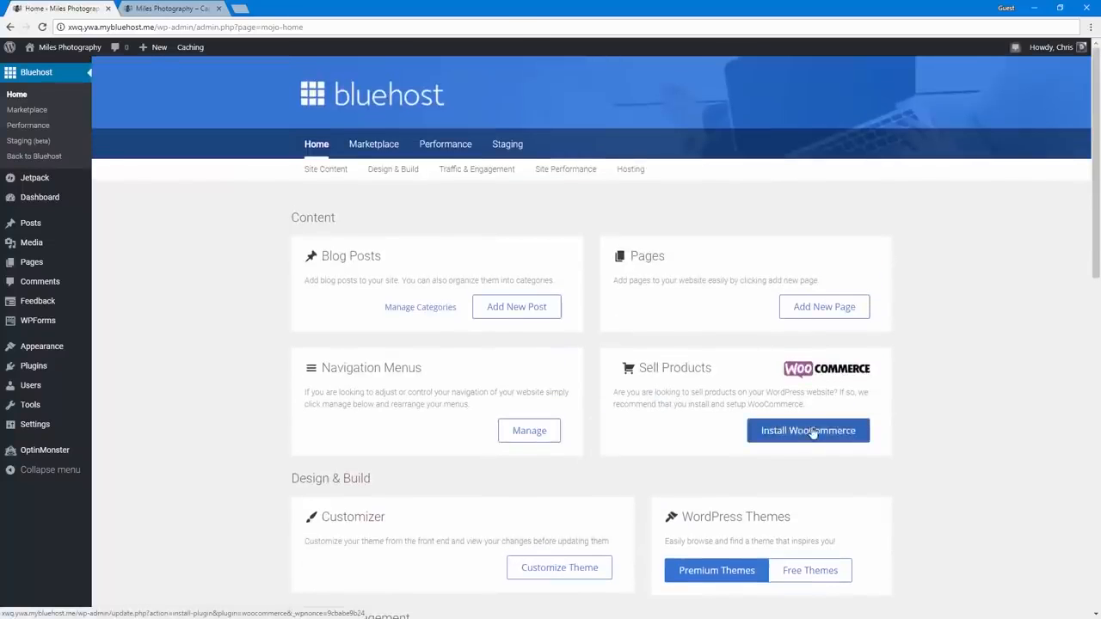
pyautogui.scroll(-10, 849, 430)
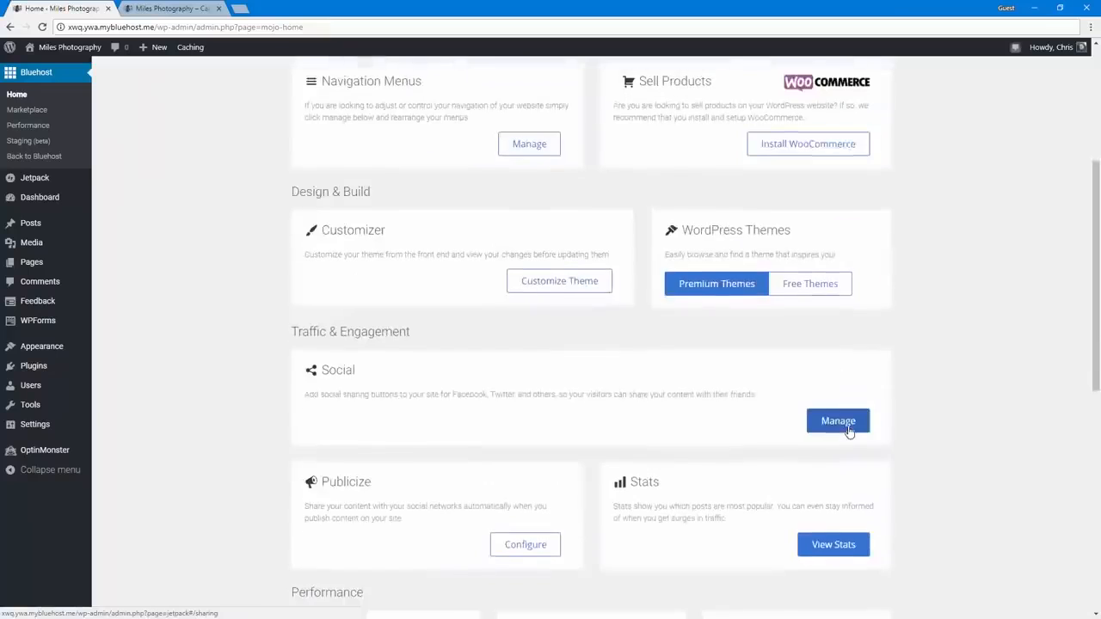
pyautogui.scroll(10, 846, 489)
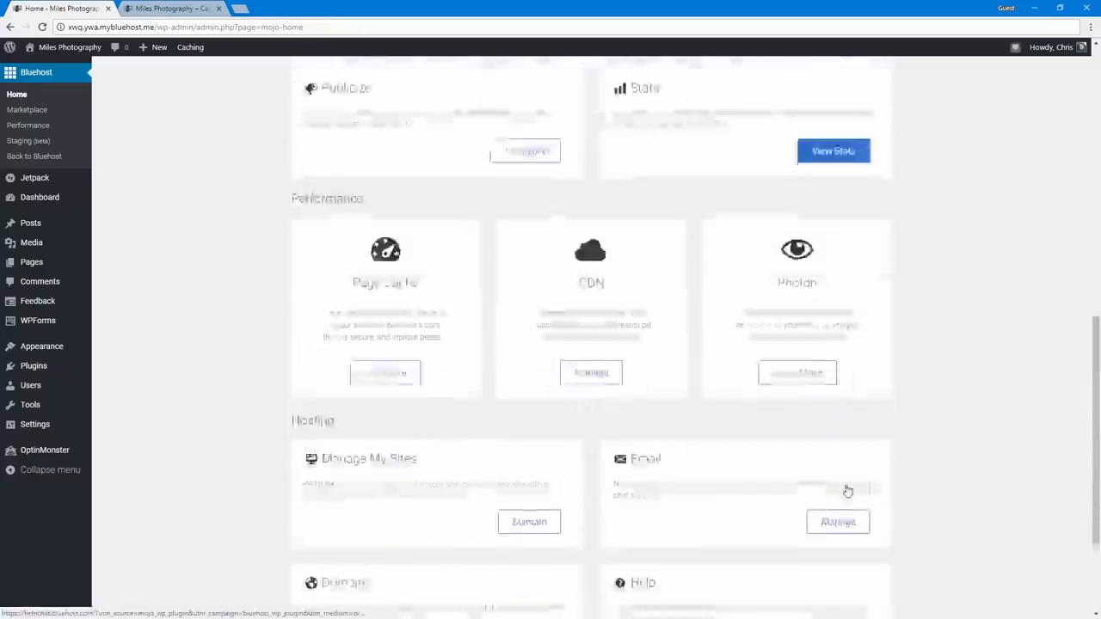